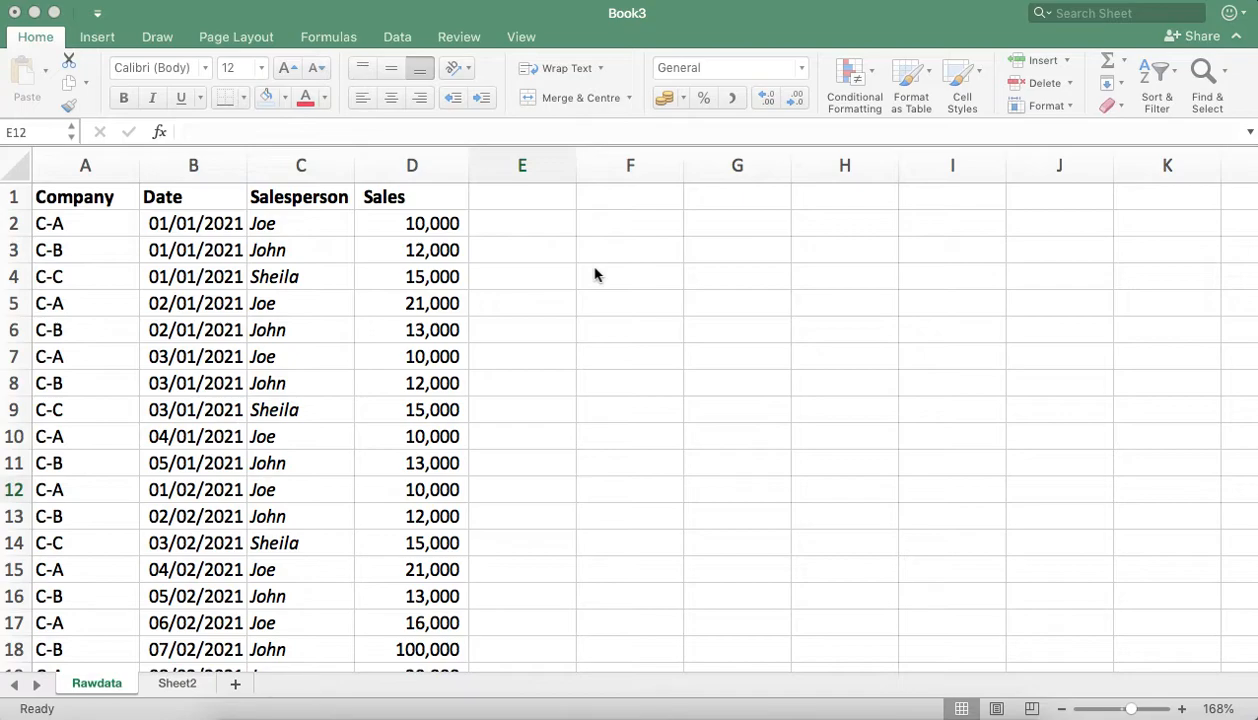
# Step: Examine the company and date entries in the Rawdata sheet and check the contents of Sheet2
pyautogui.click(70, 223)
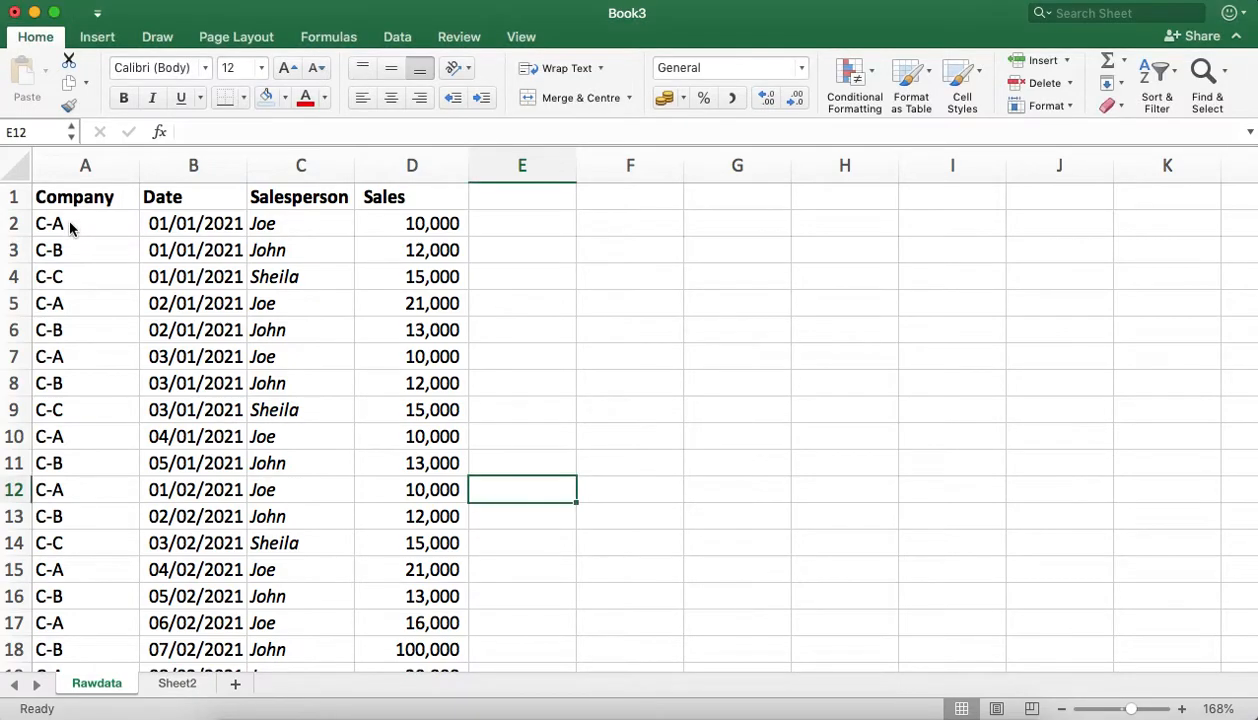
pyautogui.click(70, 226)
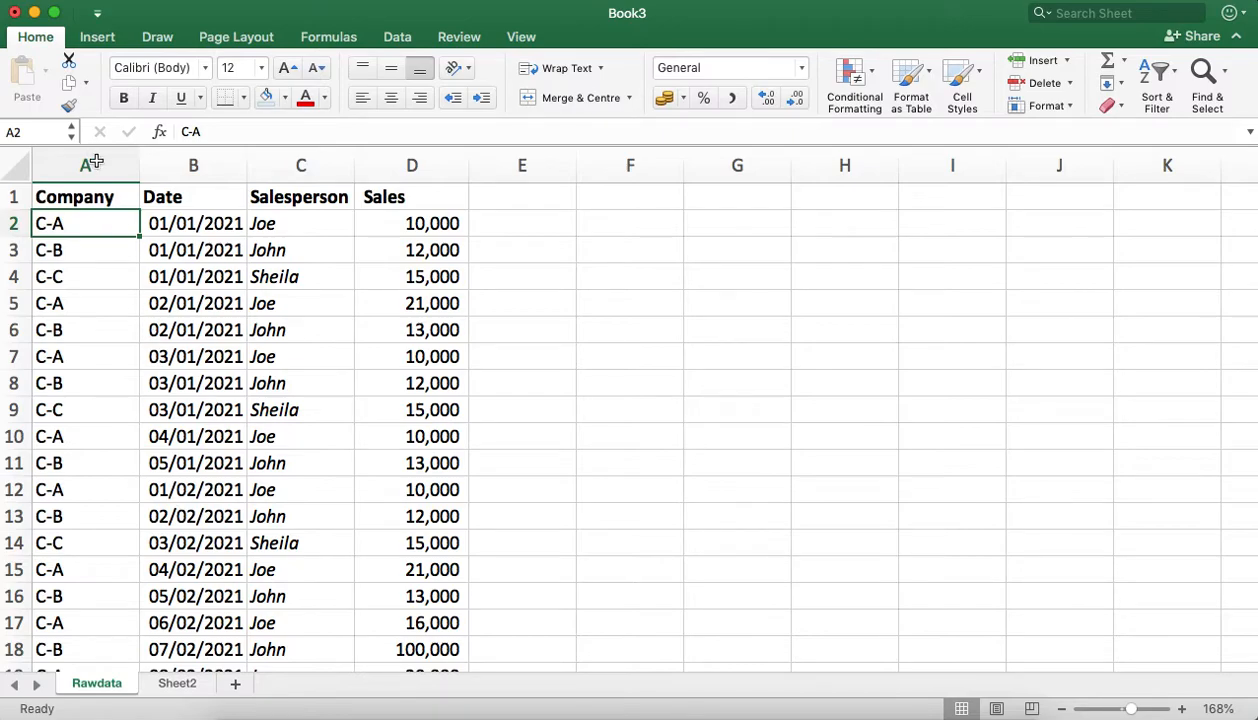
pyautogui.click(93, 160)
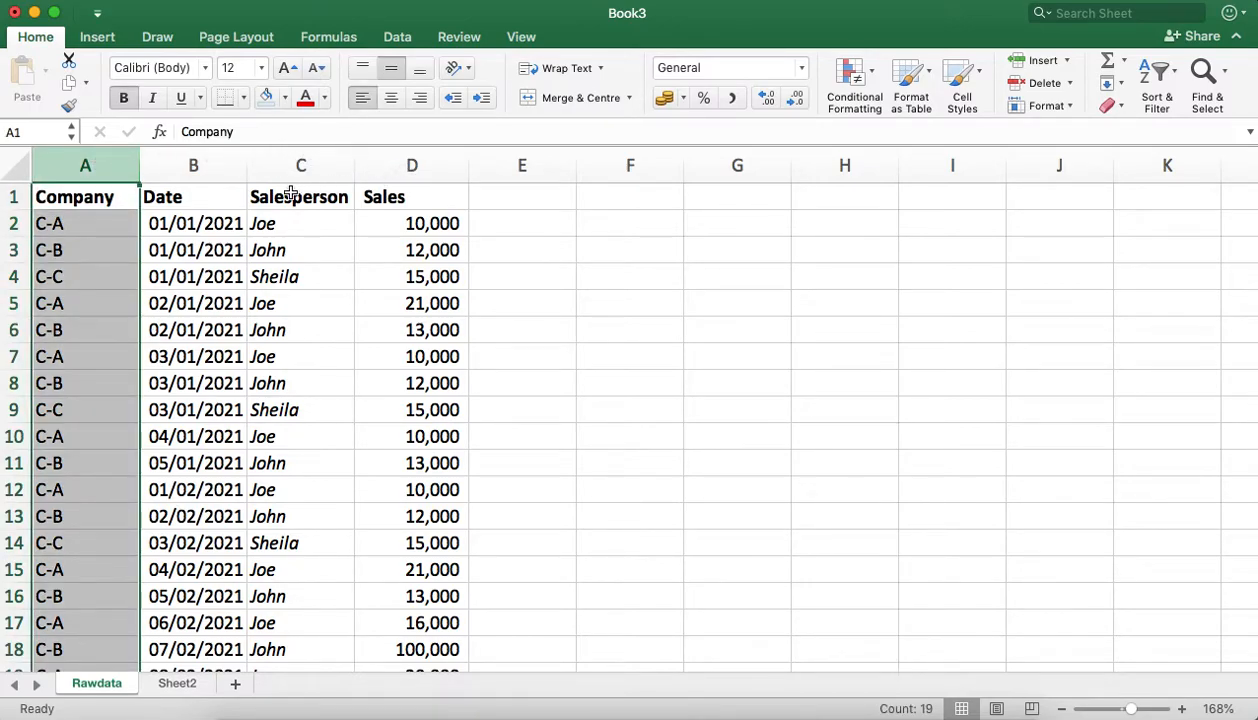
pyautogui.click(76, 225)
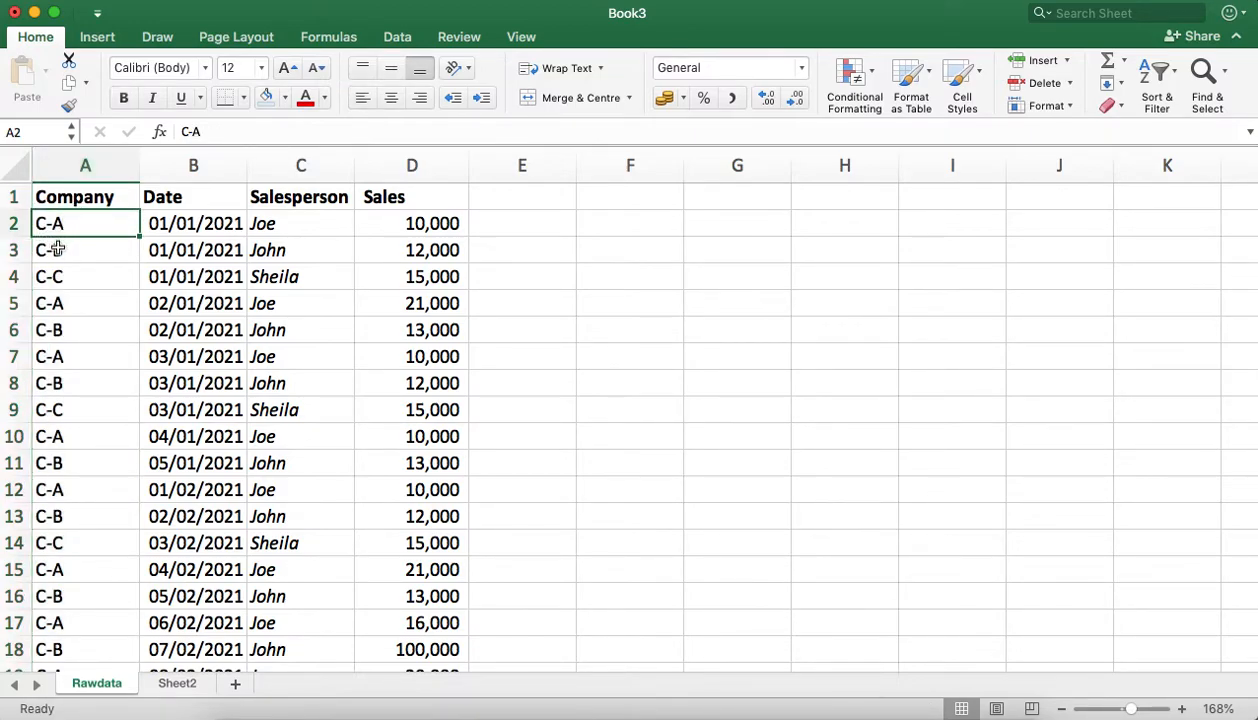
pyautogui.click(56, 250)
pyautogui.click(68, 273)
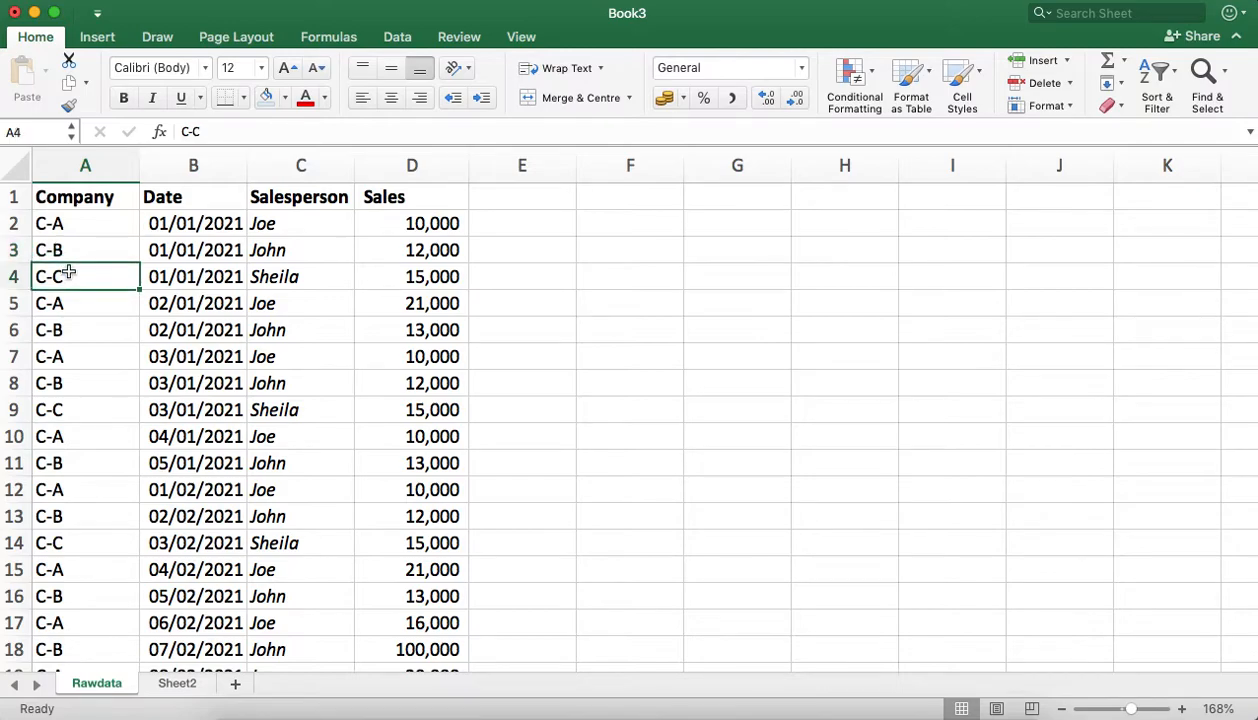
pyautogui.click(69, 312)
pyautogui.click(70, 328)
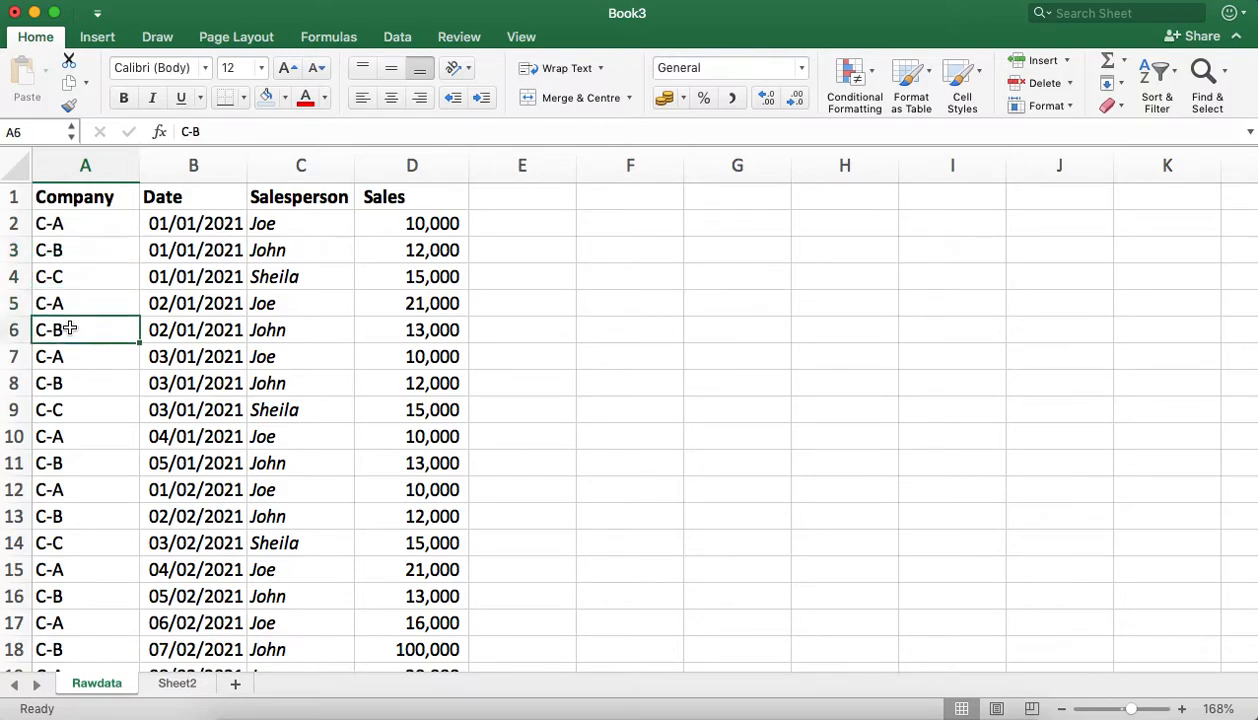
pyautogui.click(71, 352)
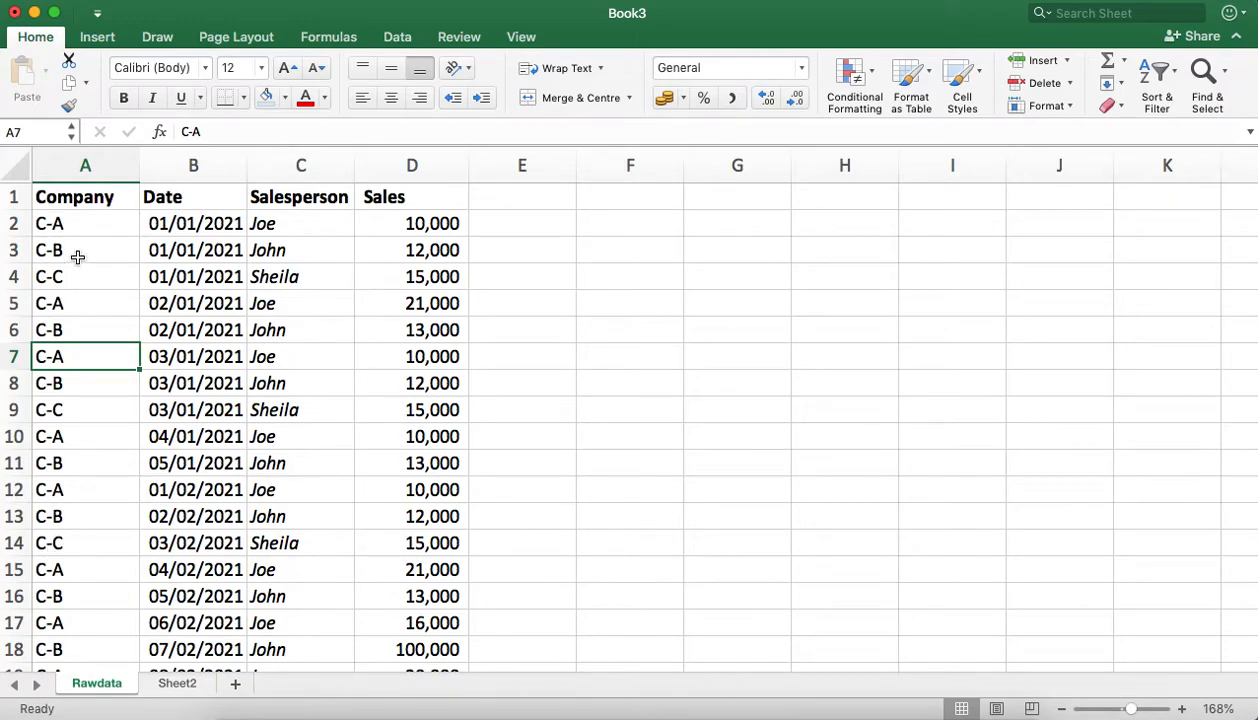
pyautogui.click(186, 221)
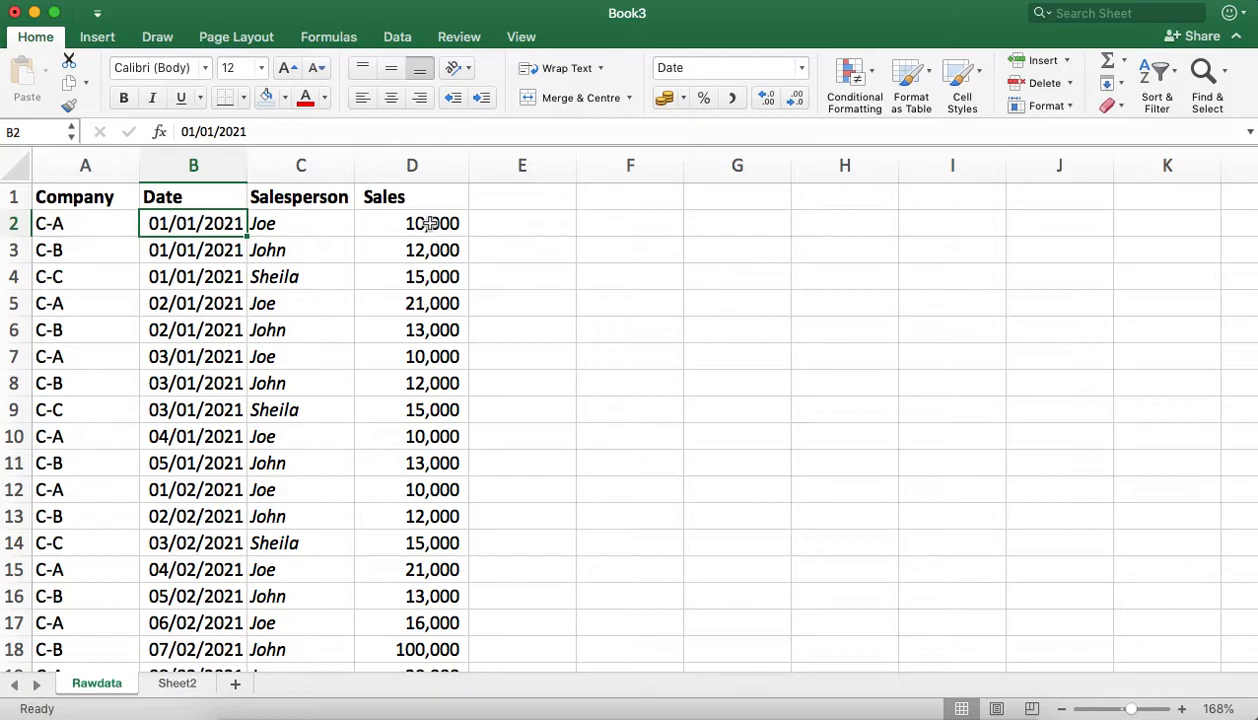
pyautogui.click(193, 405)
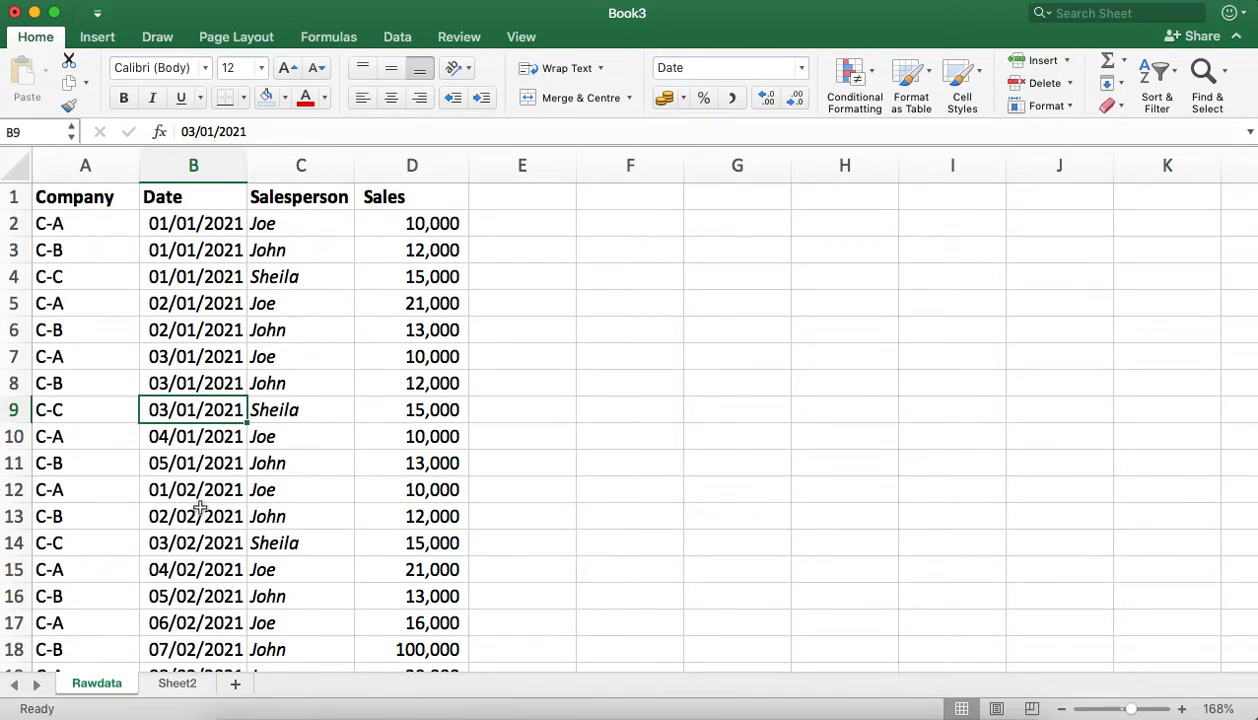
pyautogui.click(181, 684)
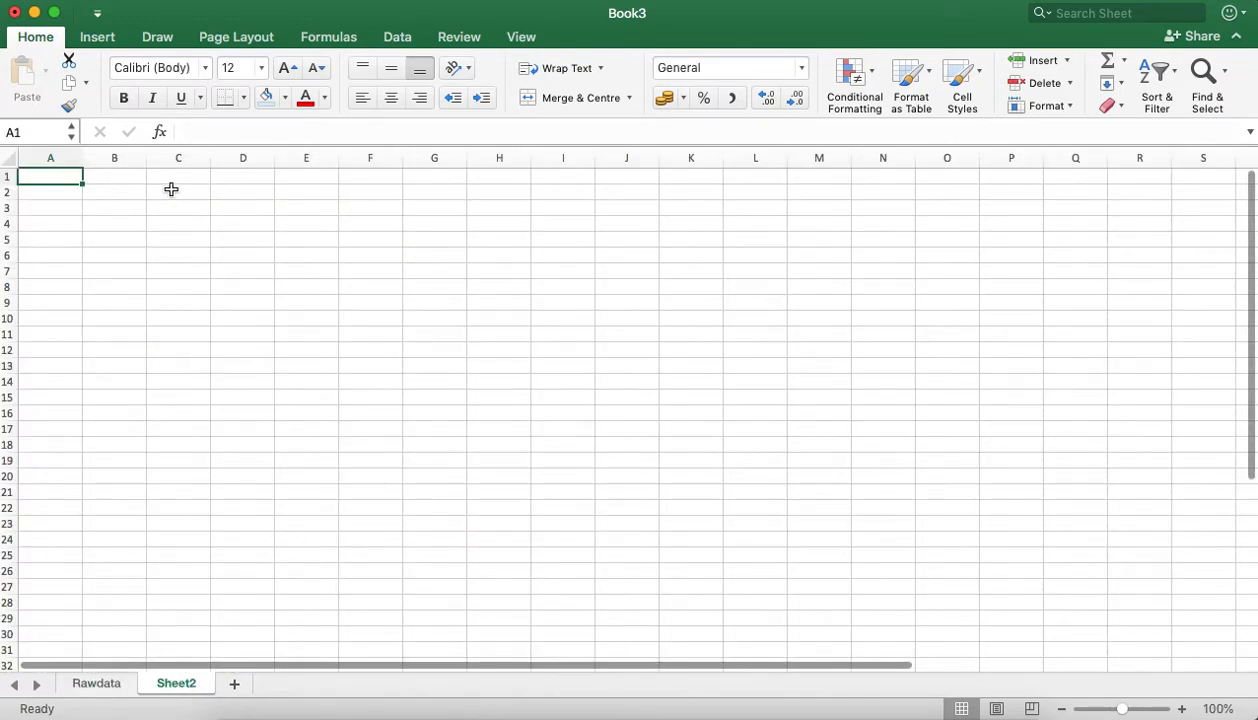
pyautogui.click(104, 685)
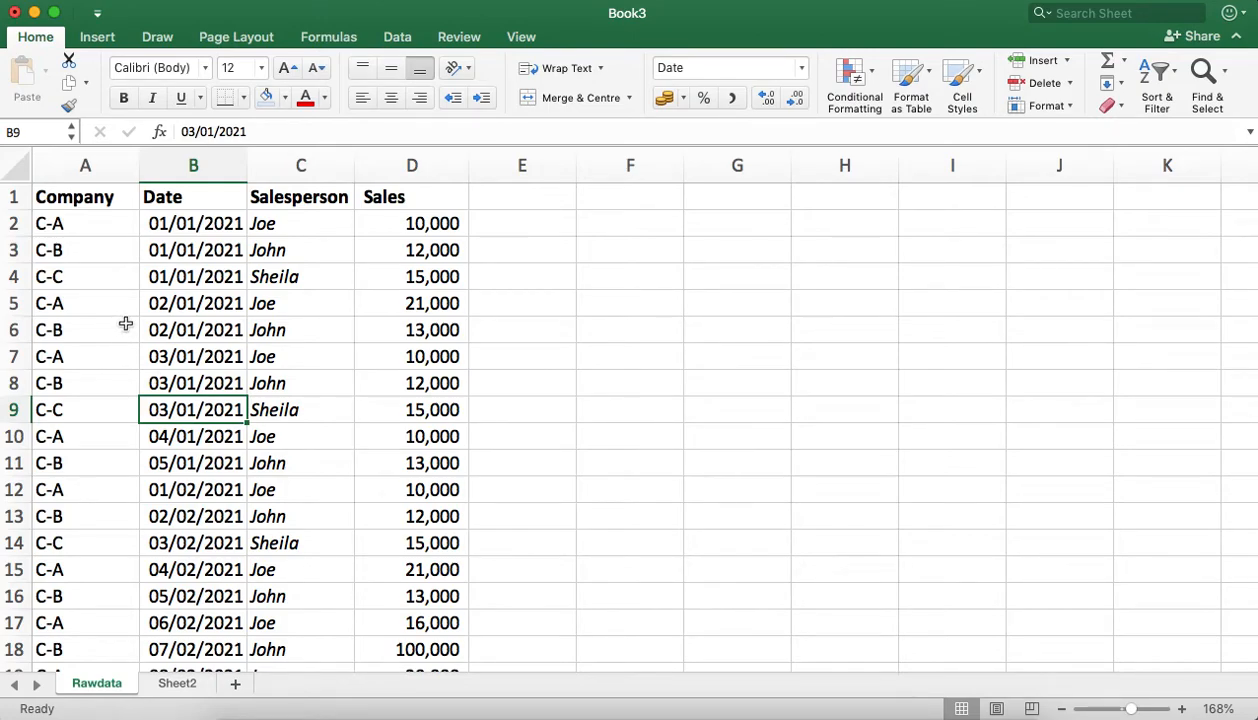
# Step: Enter the title "Summary" in cell G2 and the heading "Company" in cell F3 of the Rawdata sheet
pyautogui.moveTo(816, 258); pyautogui.dragTo(818, 270)
pyautogui.click(827, 248)
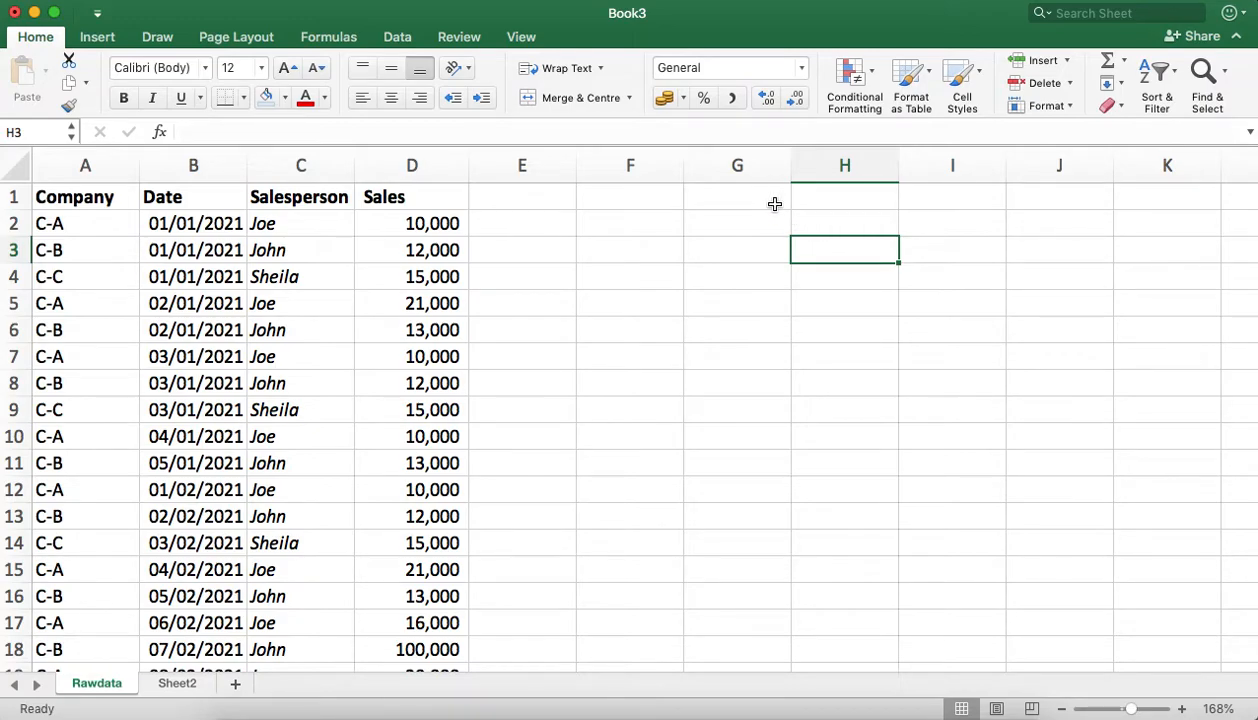
pyautogui.click(723, 228)
pyautogui.write('Summary')
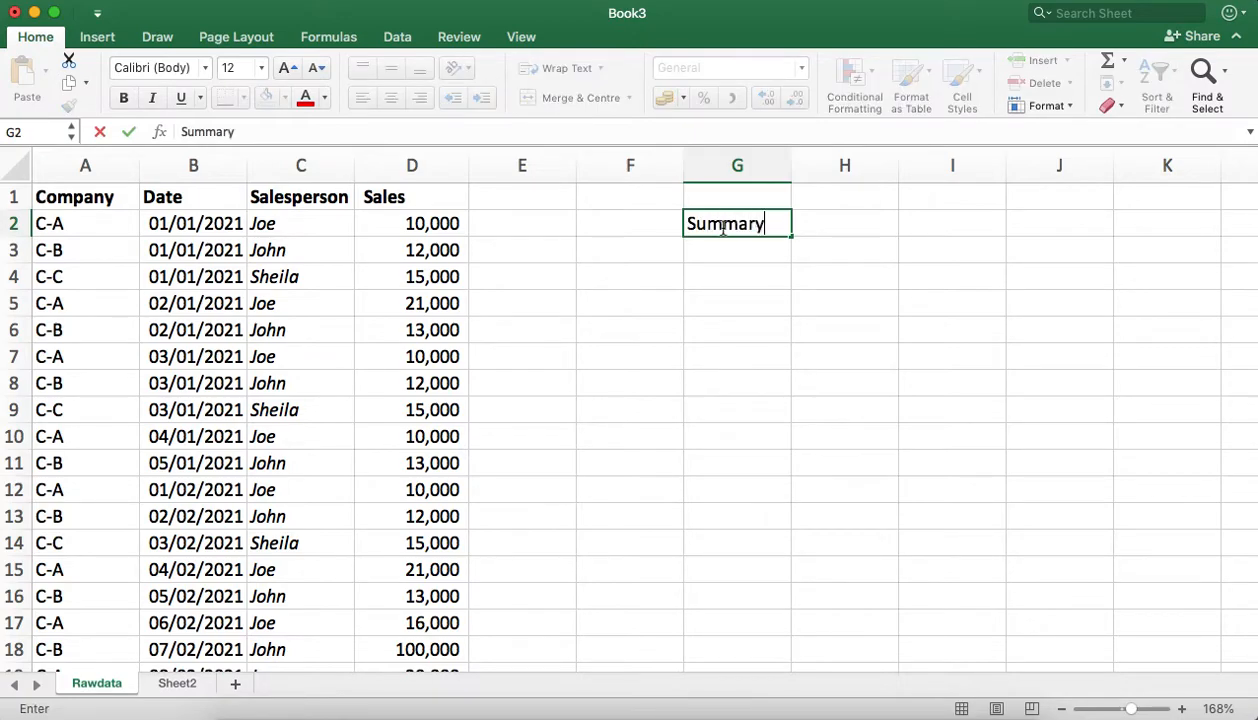
pyautogui.click(617, 256)
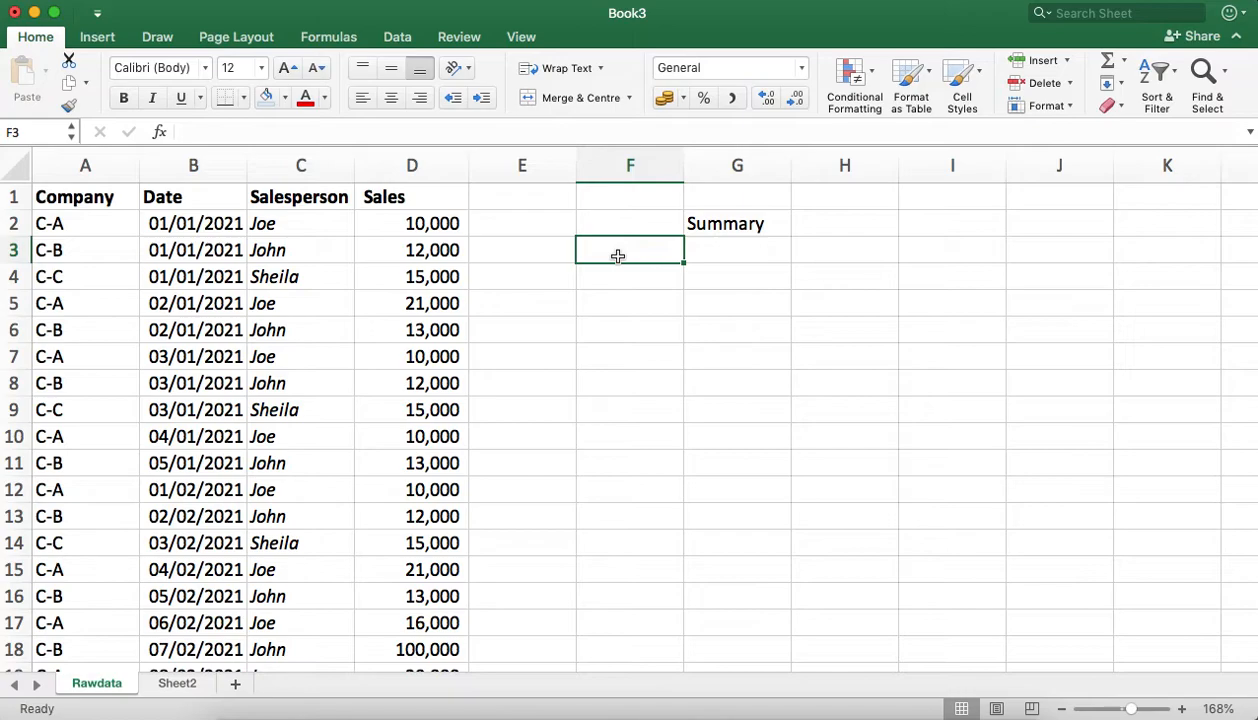
pyautogui.write('Company')
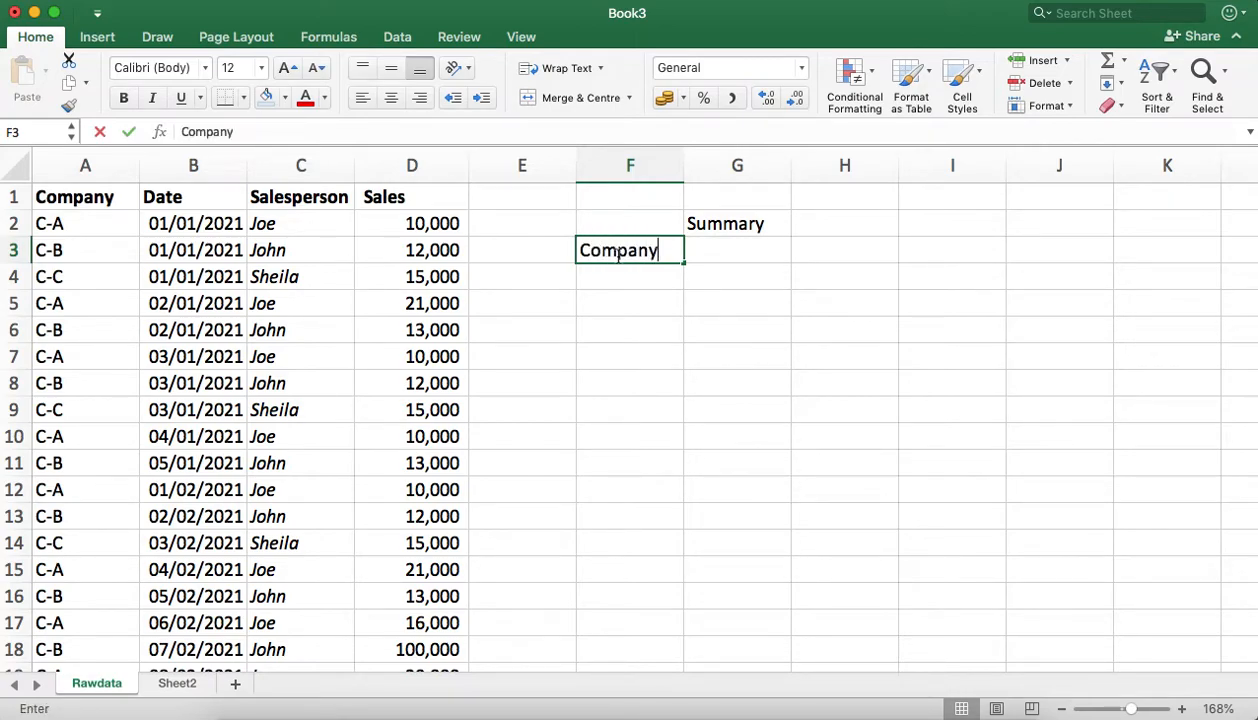
# Step: Add the headings "Salesperson" in cell G3 and "TotalSales" in cell H3 beside the Company heading
pyautogui.click(710, 247)
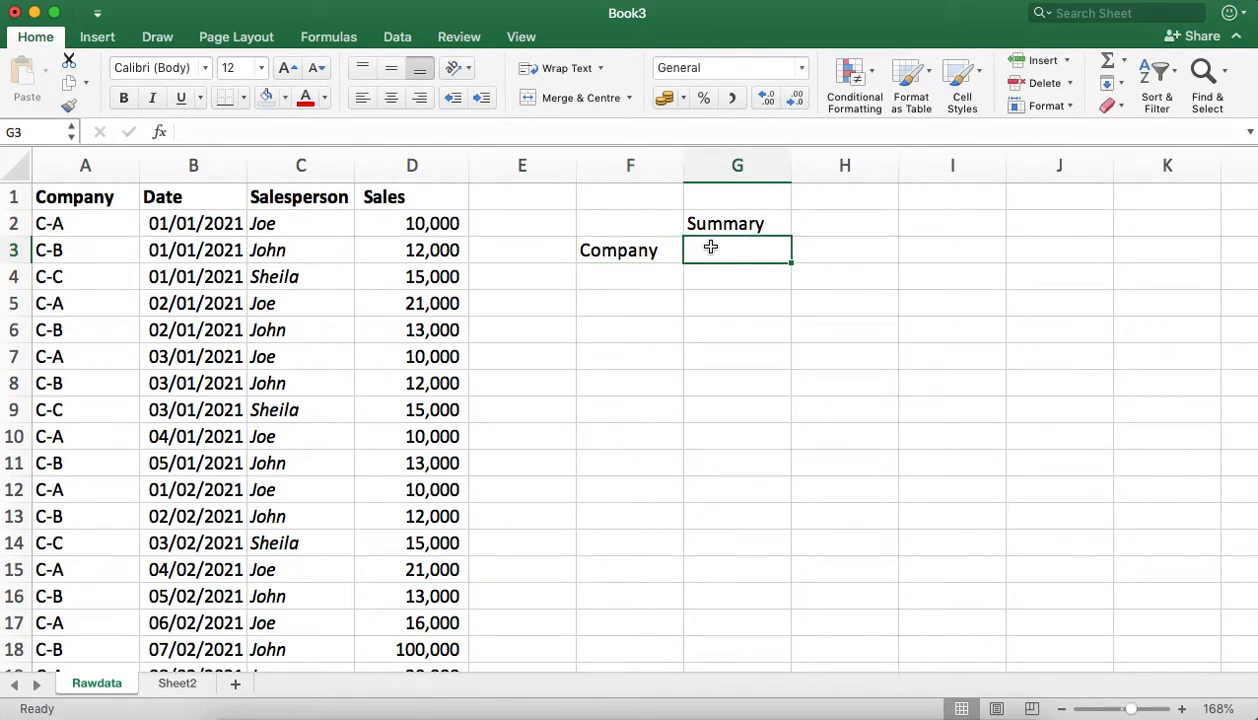
pyautogui.write('Sa')
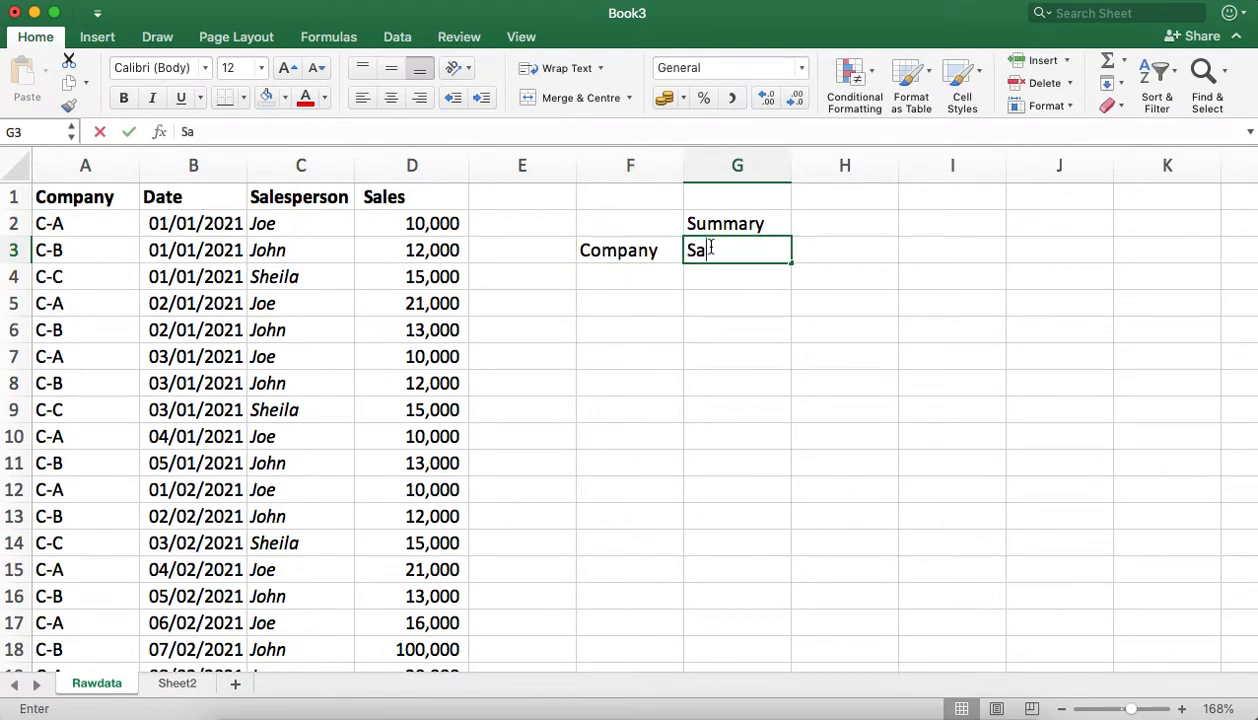
pyautogui.write('lesp')
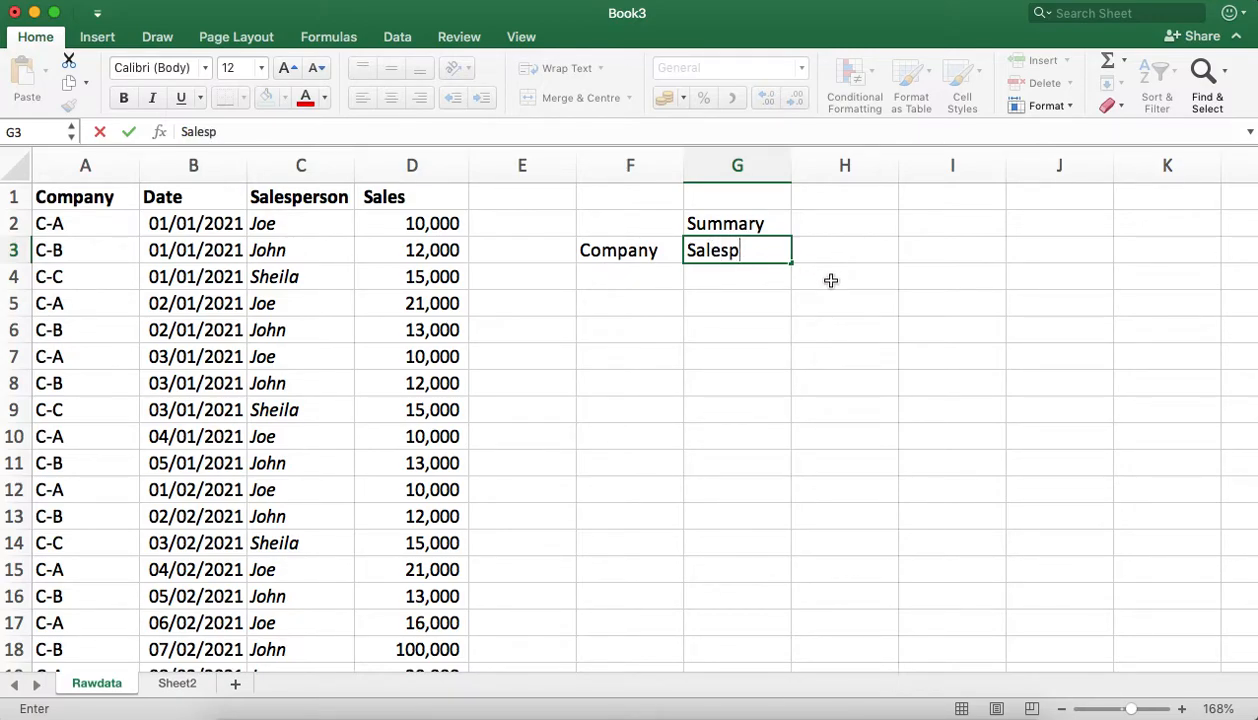
pyautogui.write('erson')
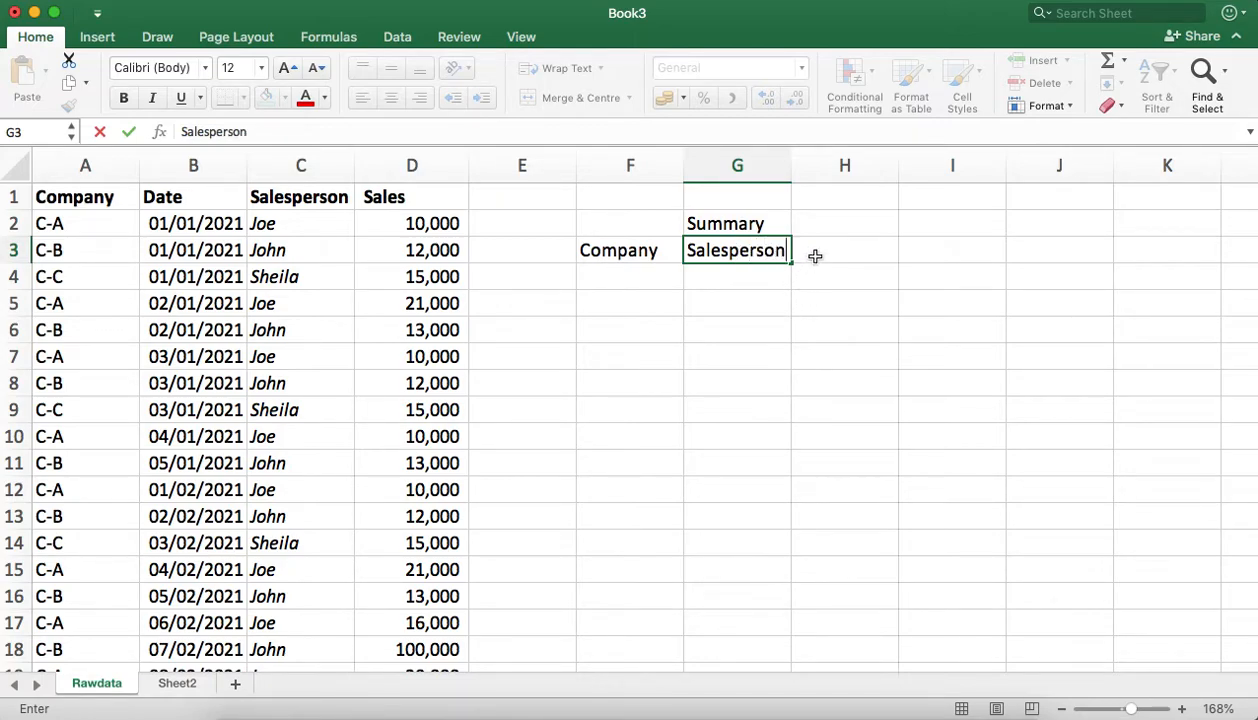
pyautogui.click(828, 255)
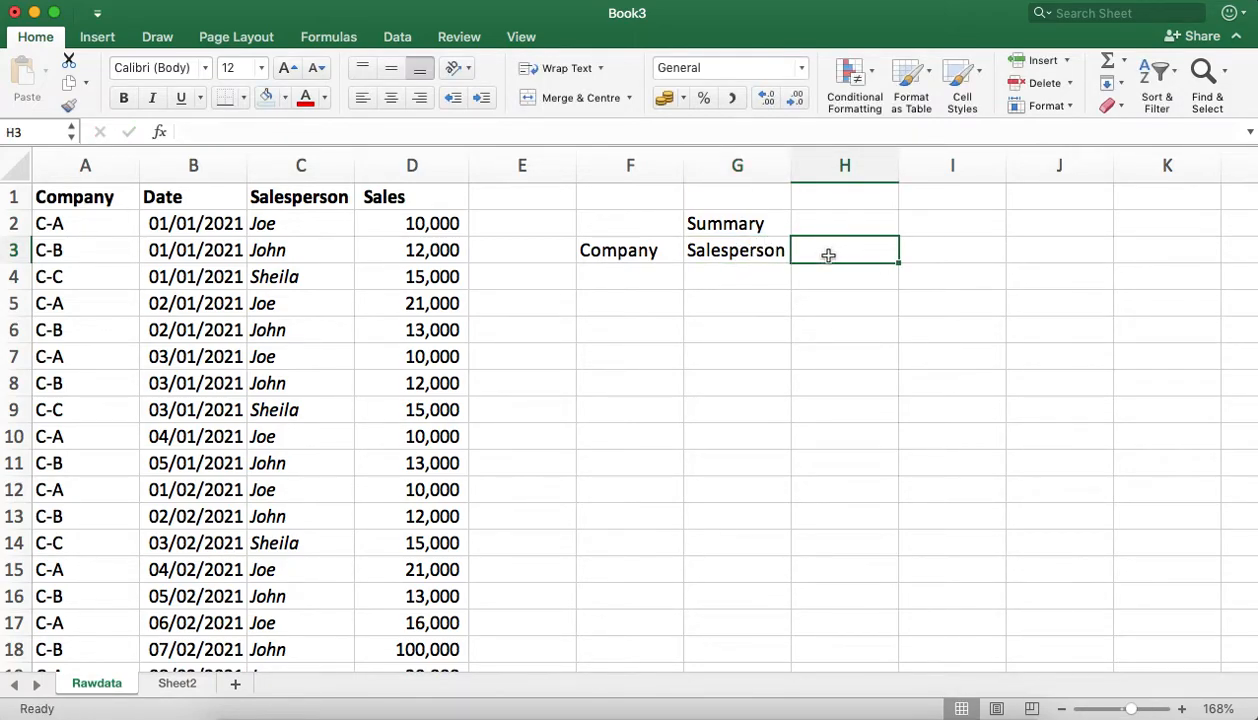
pyautogui.write('Tot')
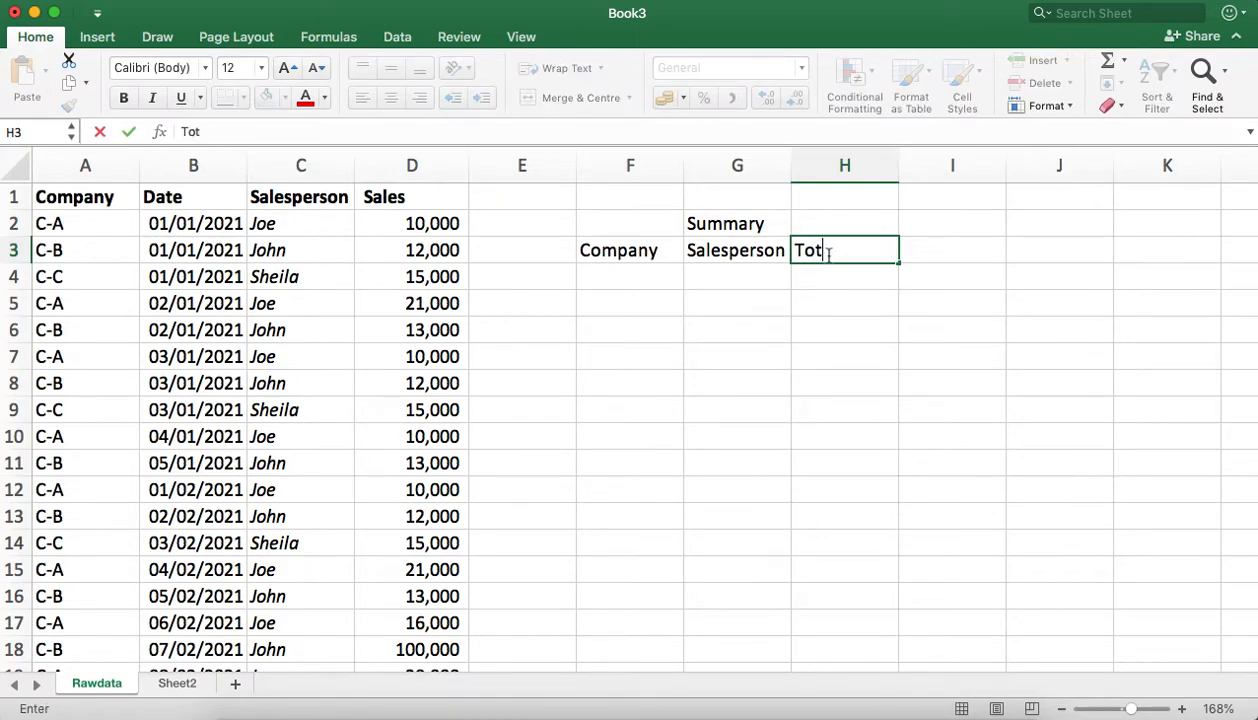
pyautogui.write('alSales')
pyautogui.click(930, 256)
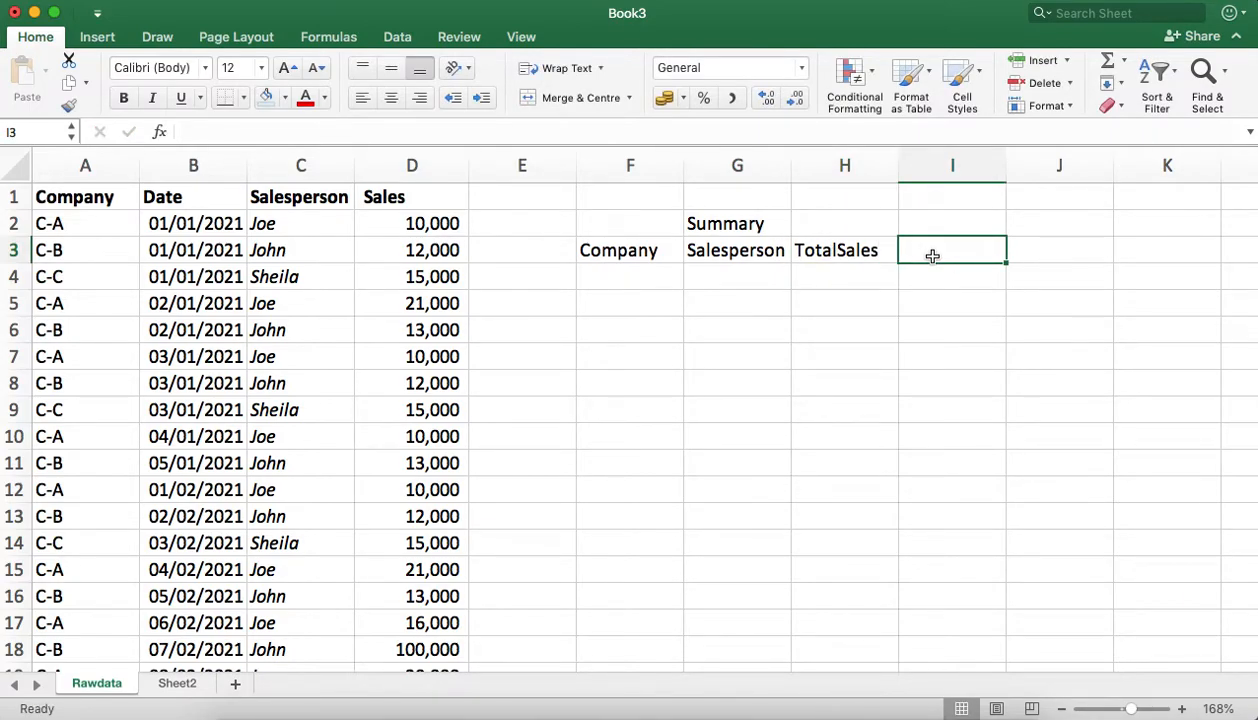
pyautogui.click(845, 227)
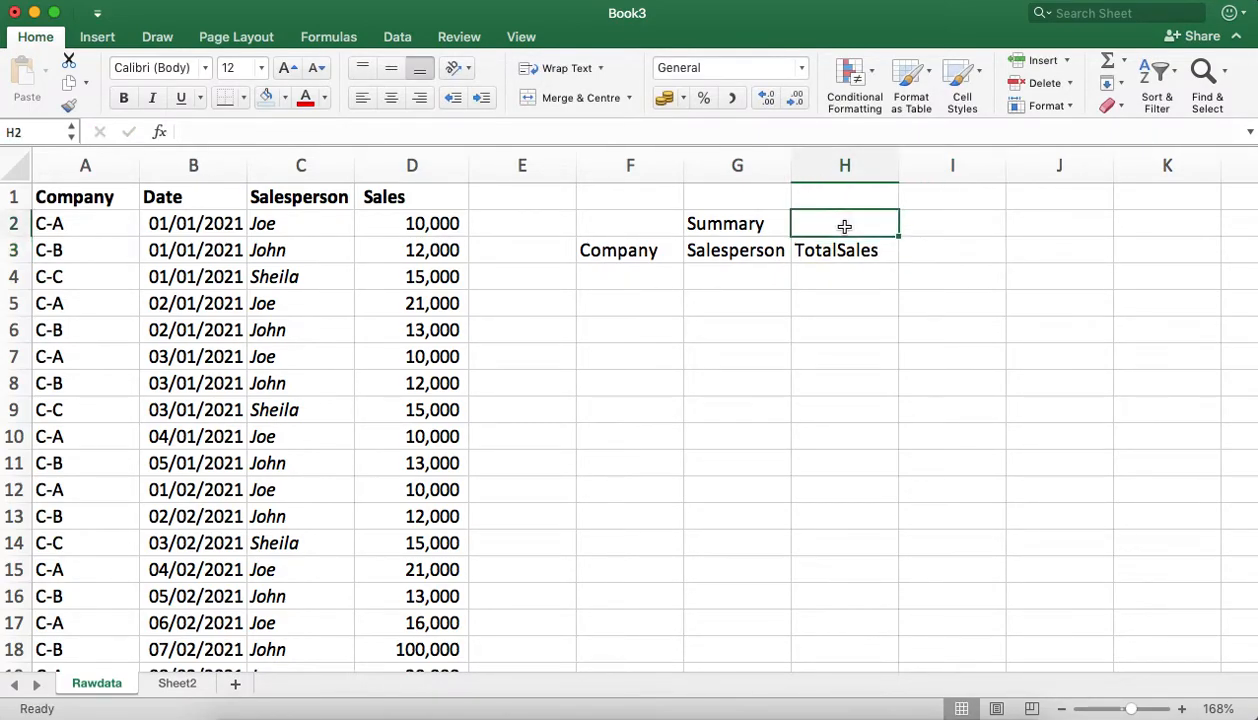
pyautogui.write('da')
pyautogui.press('BackSpace')
pyautogui.press('BackSpace')
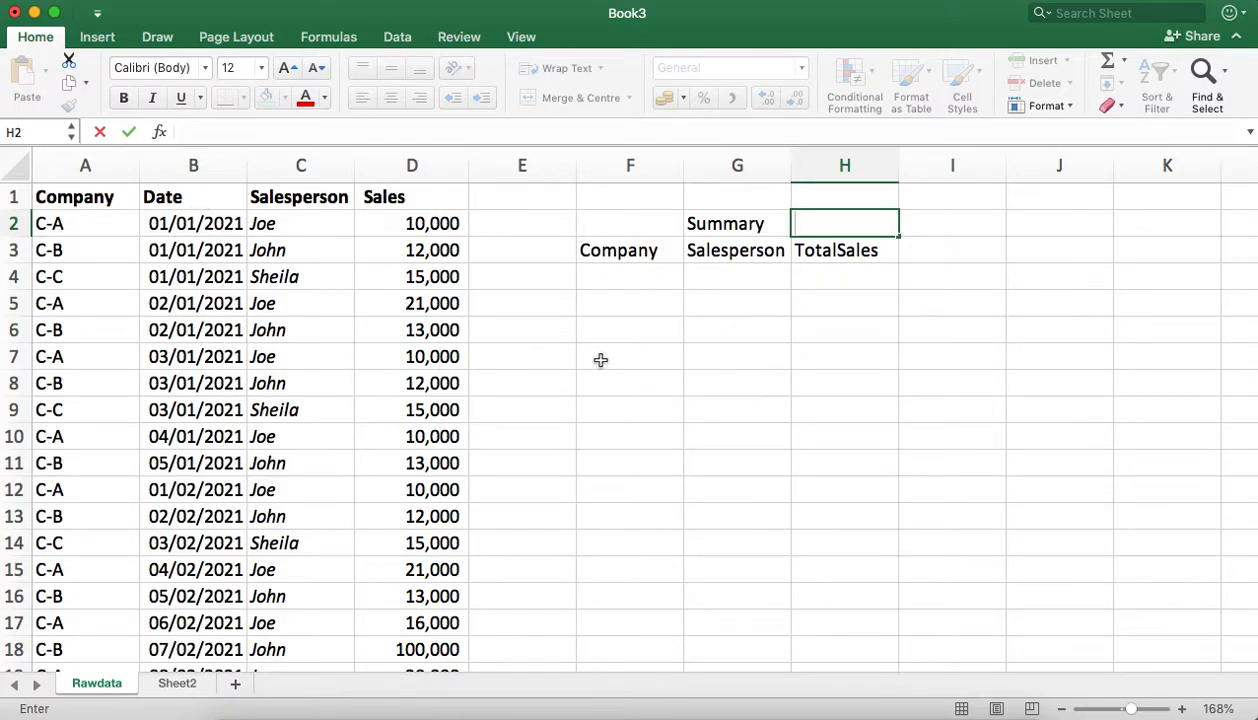
pyautogui.click(827, 320)
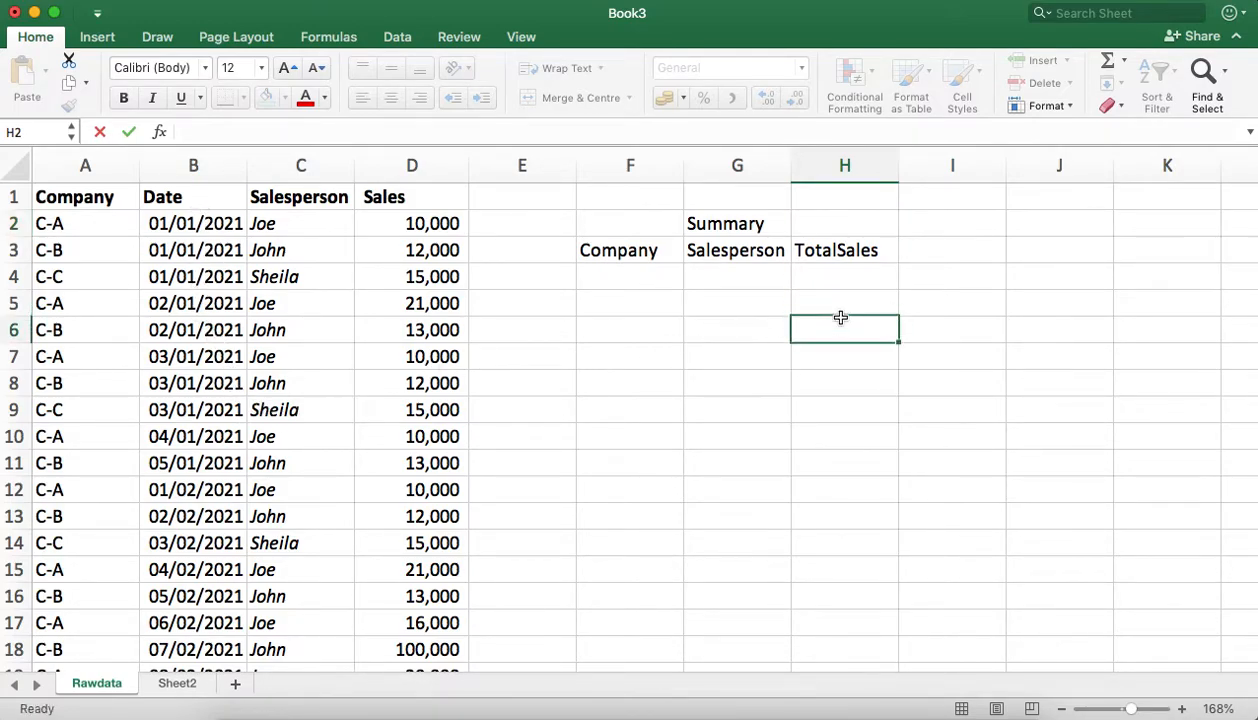
# Step: Move the "Summary" title from cell G2 to cell F2, above the Company heading
pyautogui.click(731, 226)
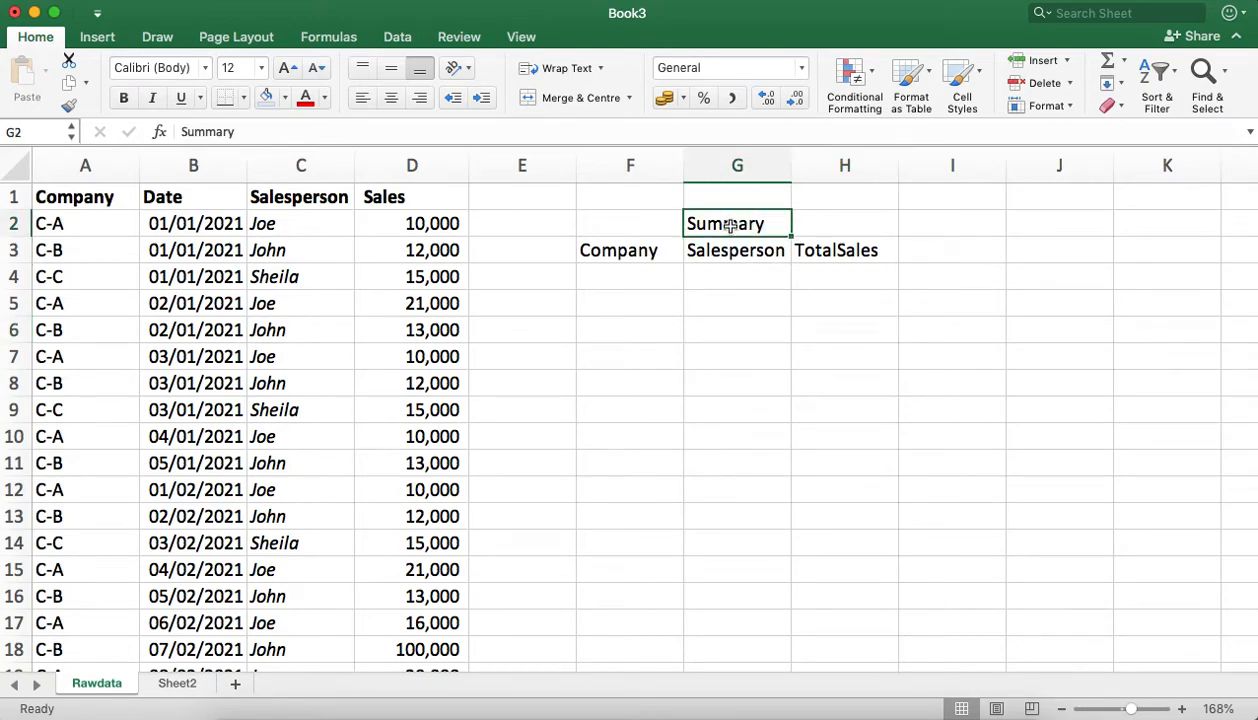
pyautogui.press('super+c')
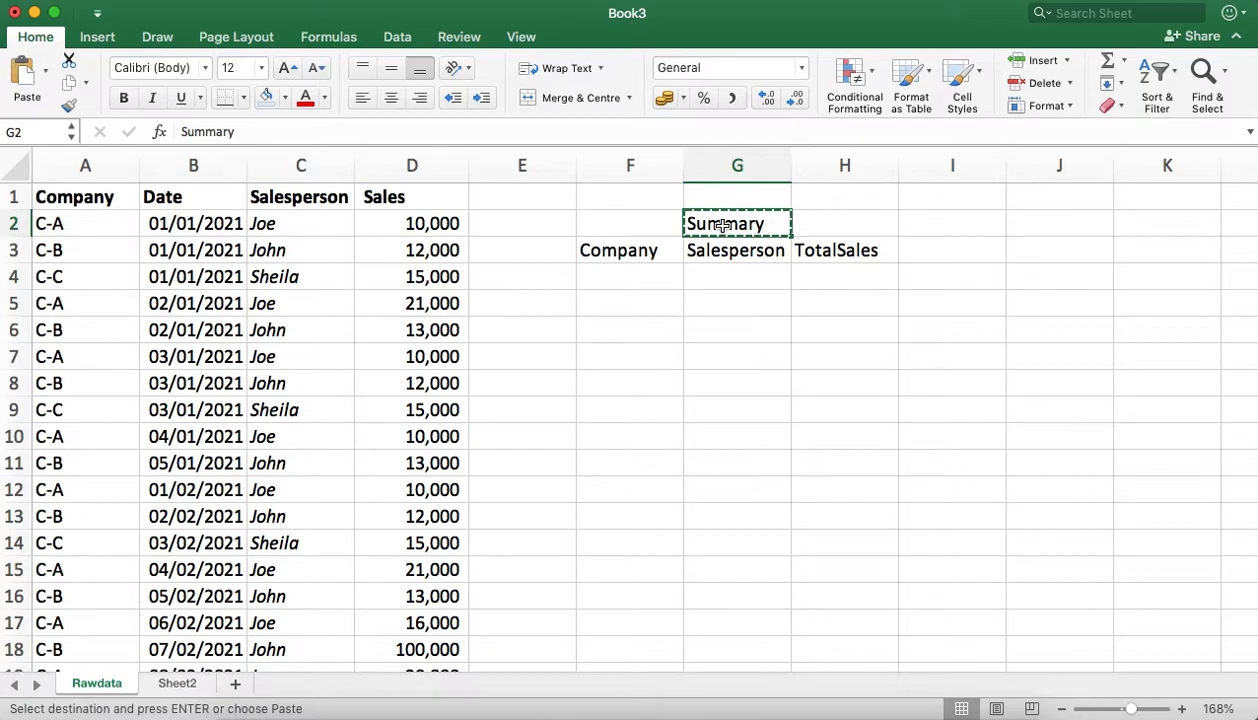
pyautogui.click(645, 224)
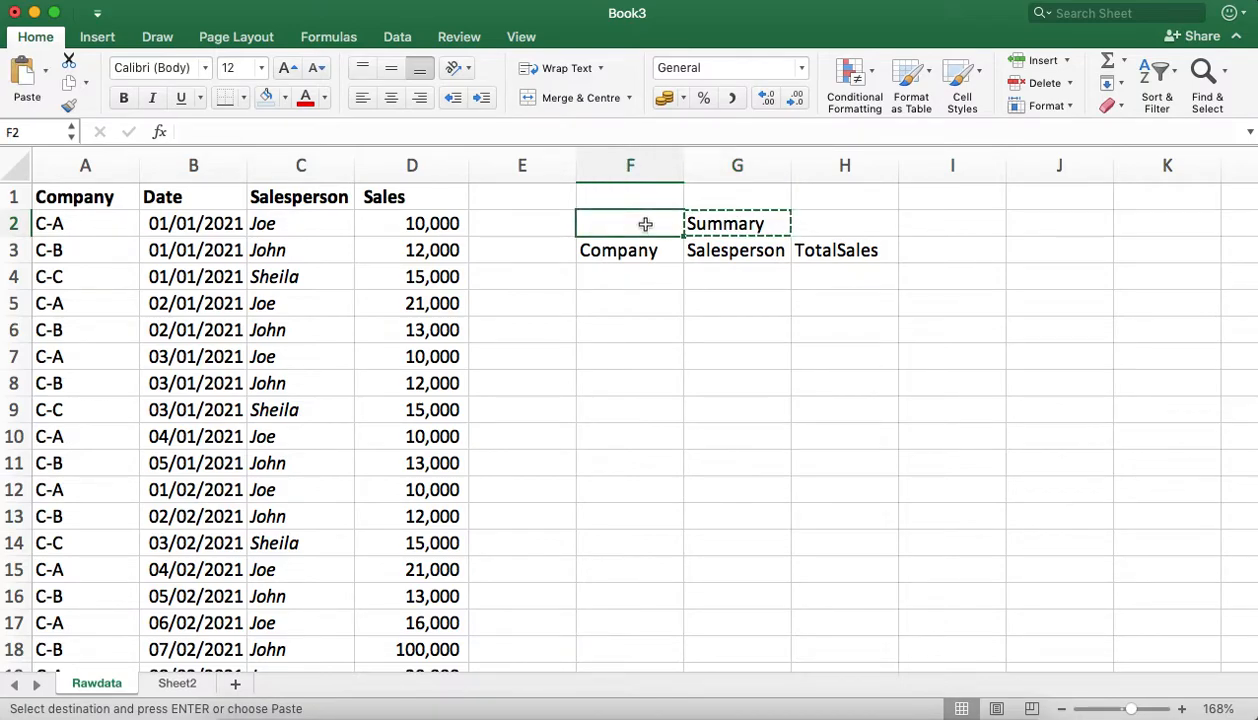
pyautogui.press('Return')
pyautogui.click(736, 303)
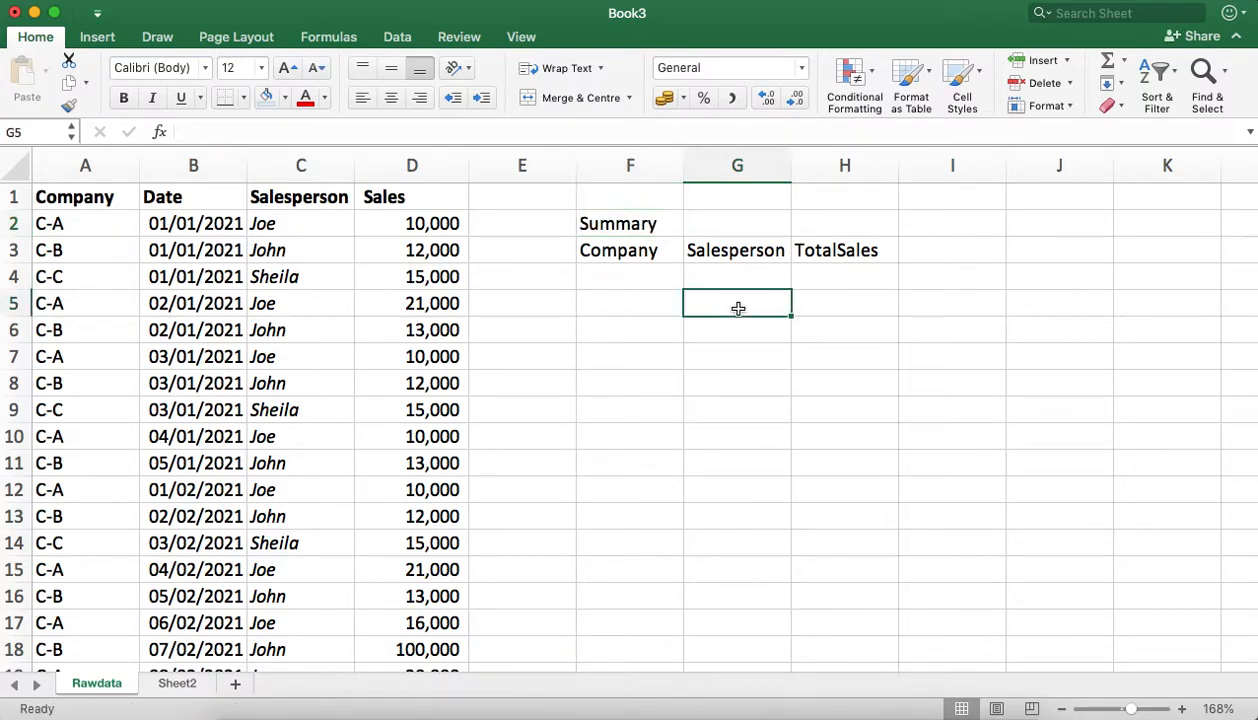
# Step: Examine all rows of the raw sales data from the header down to the last record
pyautogui.click(775, 223)
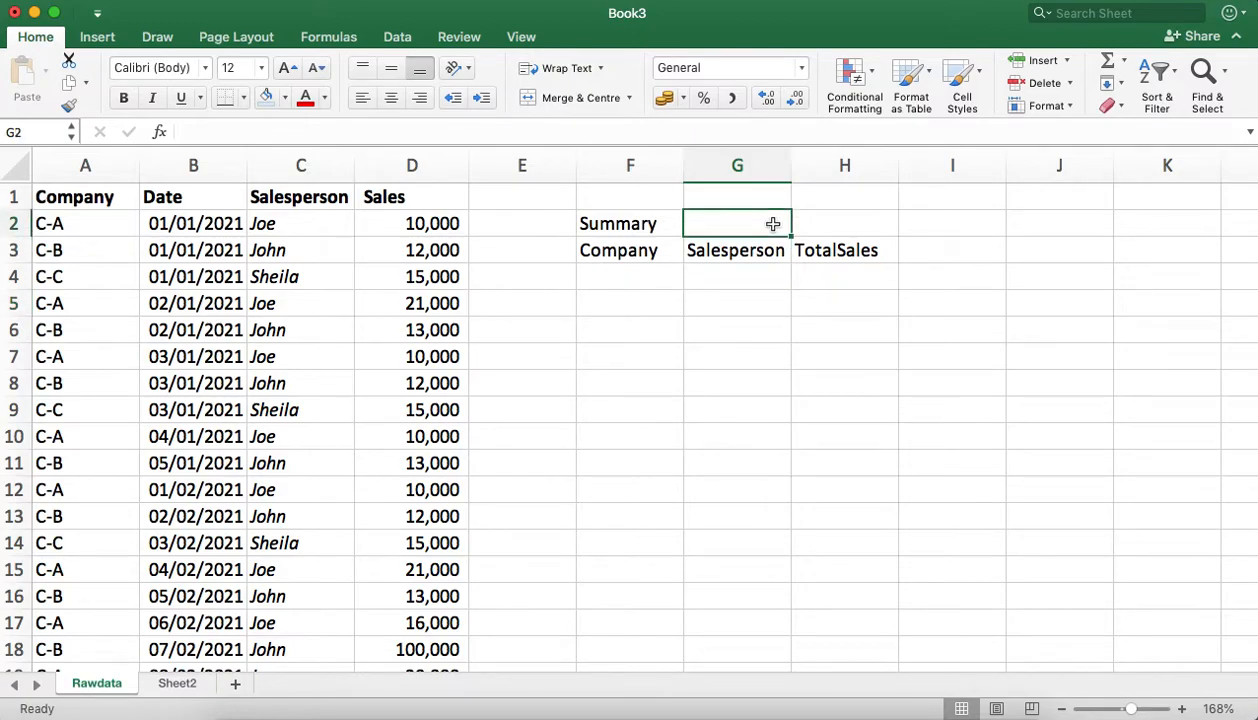
pyautogui.click(843, 225)
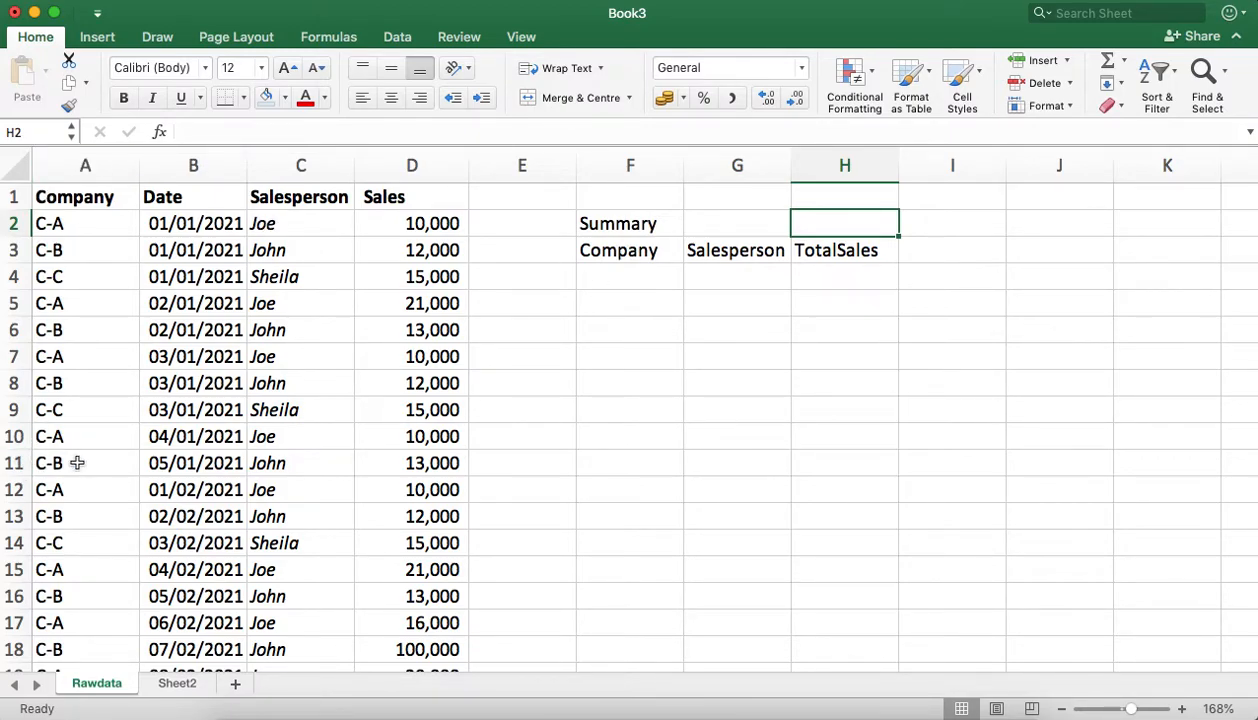
pyautogui.scroll(-5, 85, 462)
pyautogui.scroll(5, 77, 462)
pyautogui.scroll(-5, 77, 462)
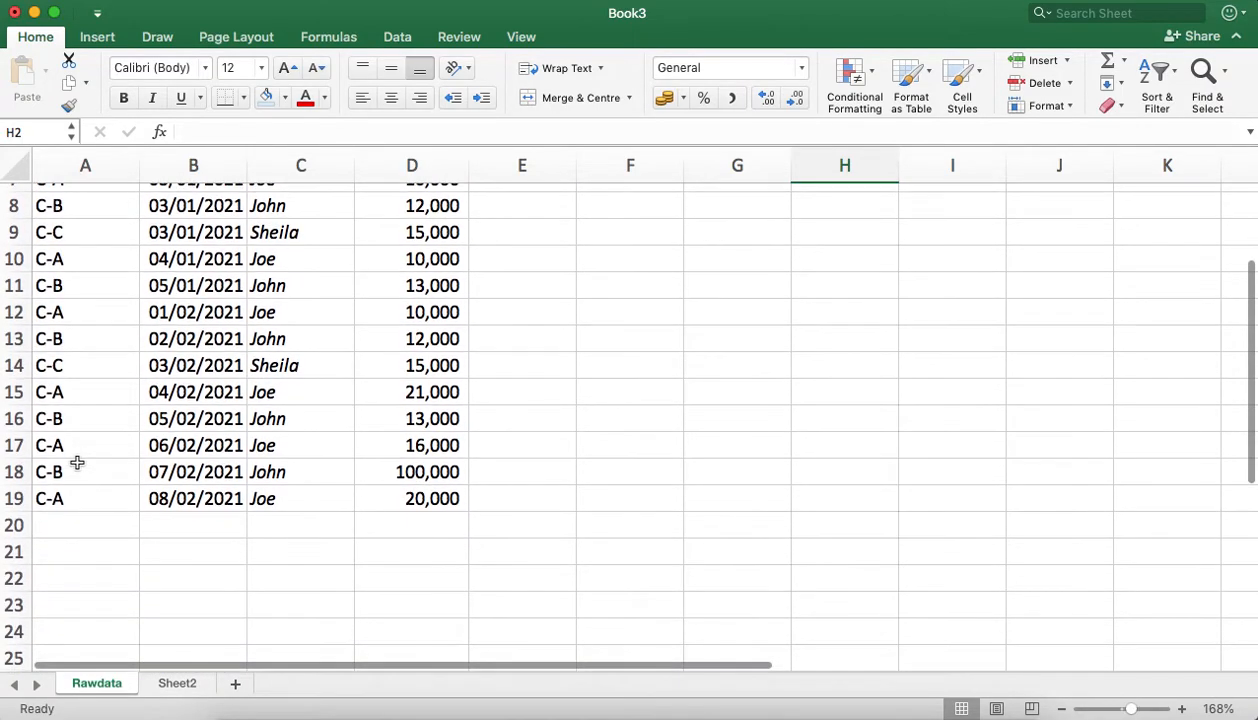
pyautogui.scroll(1, 77, 462)
pyautogui.scroll(5, 77, 462)
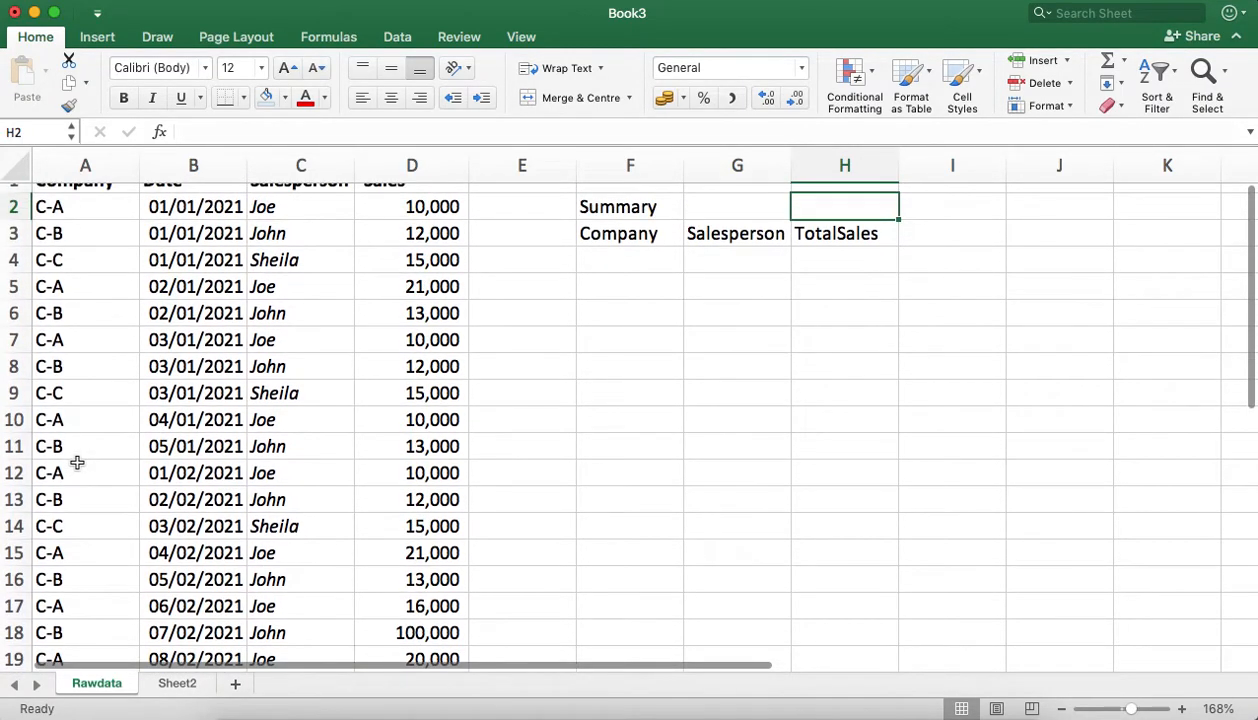
pyautogui.scroll(-1, 147, 401)
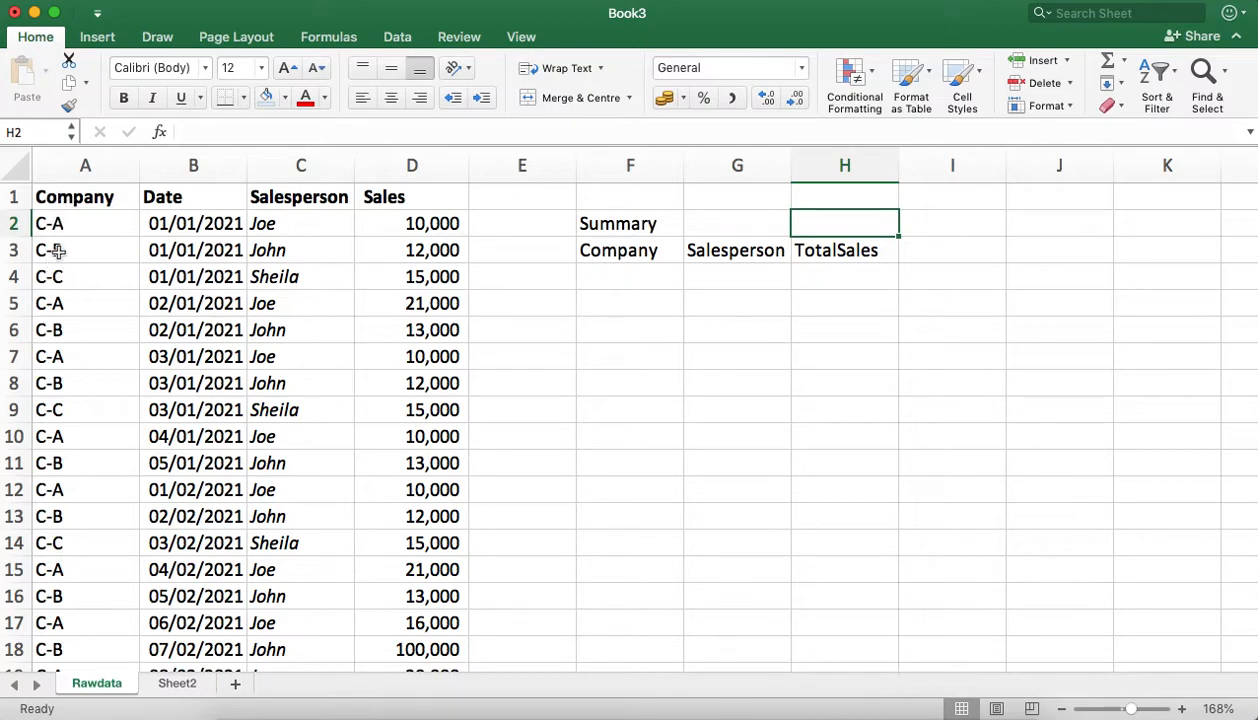
# Step: Copy the whole Company column A into the empty column J
pyautogui.click(87, 163)
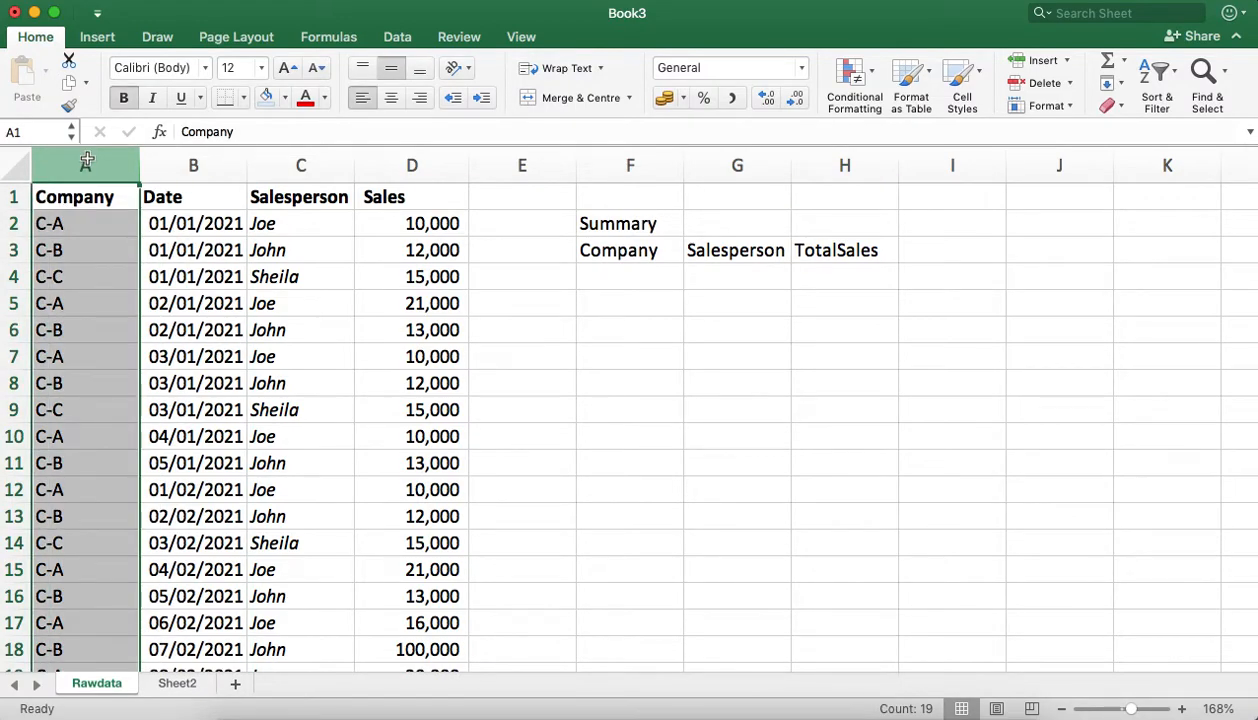
pyautogui.press('super+c')
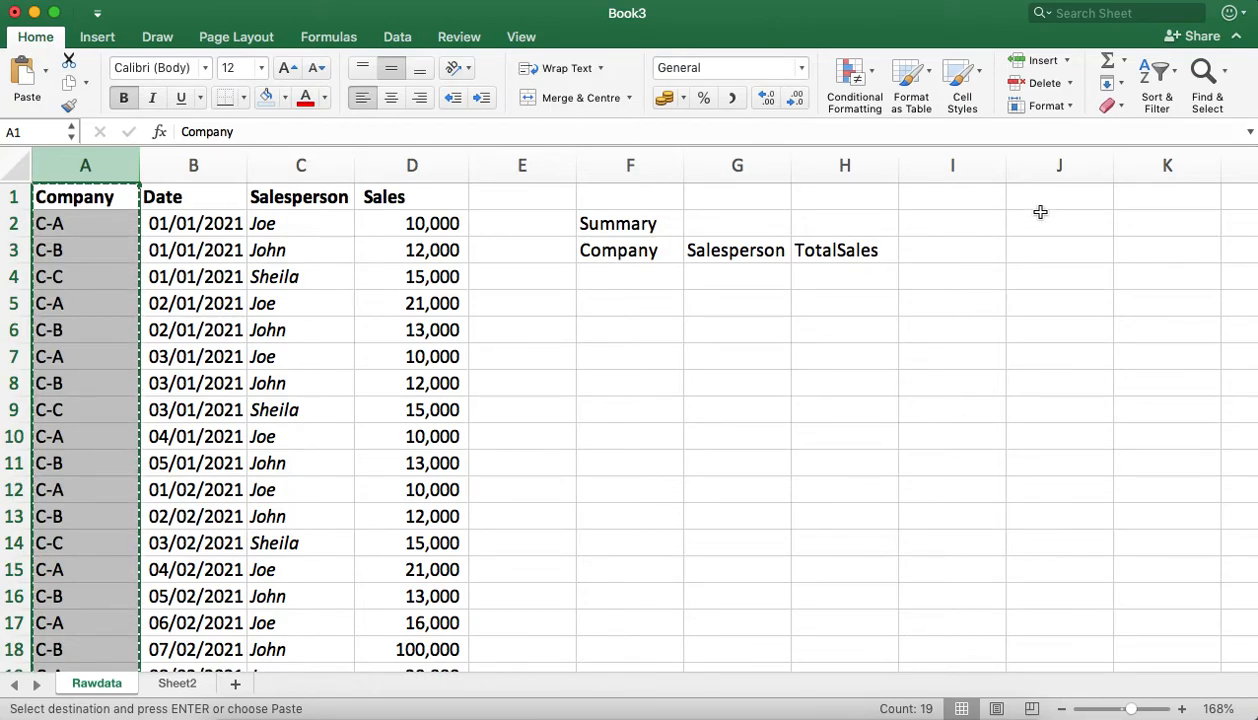
pyautogui.click(1053, 170)
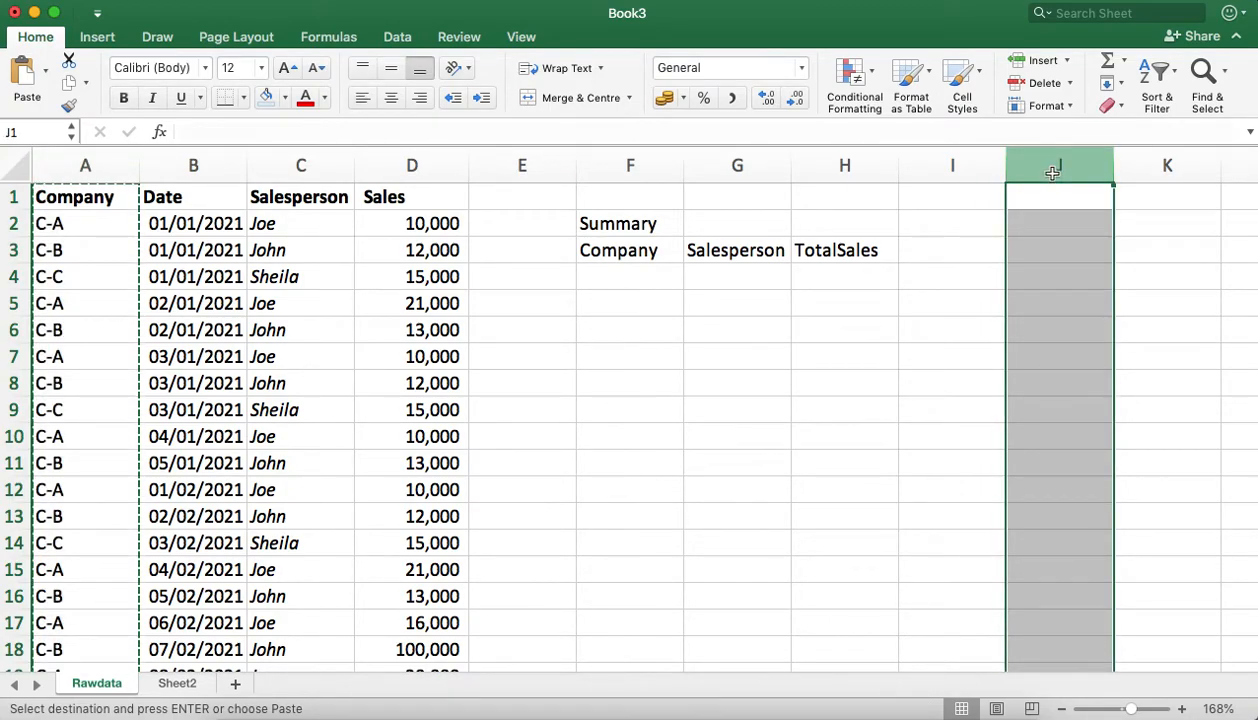
pyautogui.press('super+v')
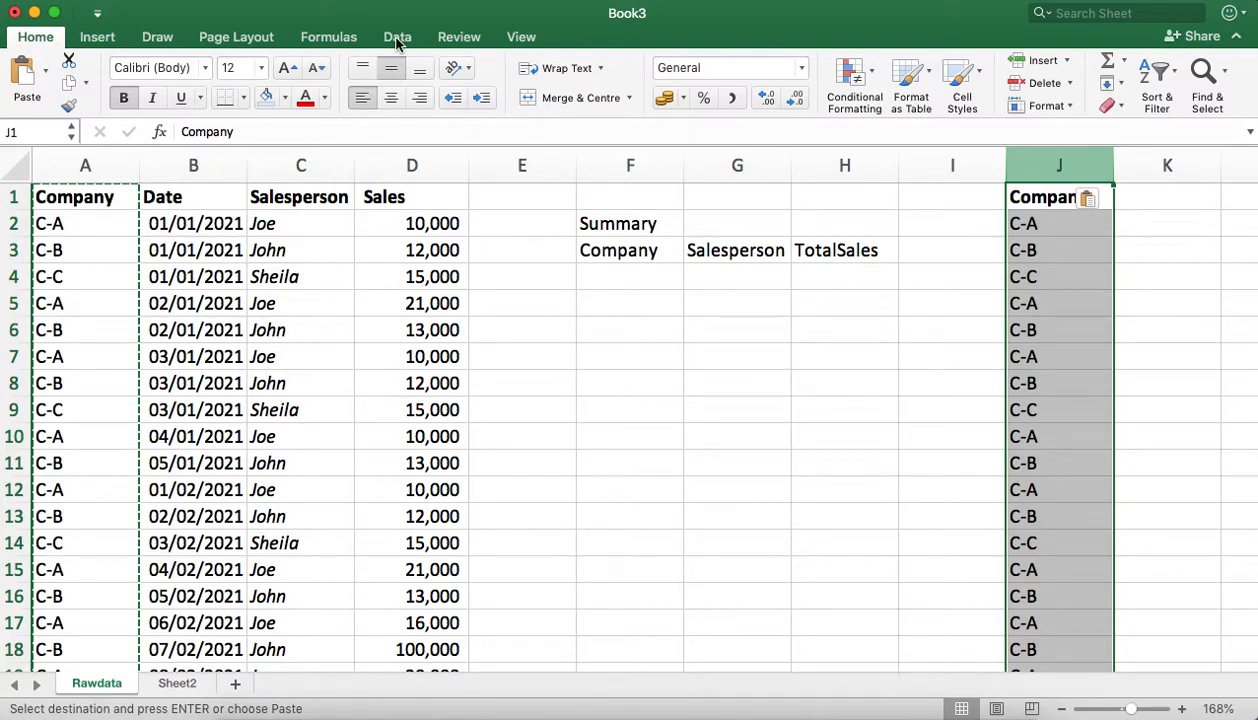
# Step: Remove the duplicate entries from the copied Company list in column J, treating its first row as a header
pyautogui.doubleClick(397, 42)
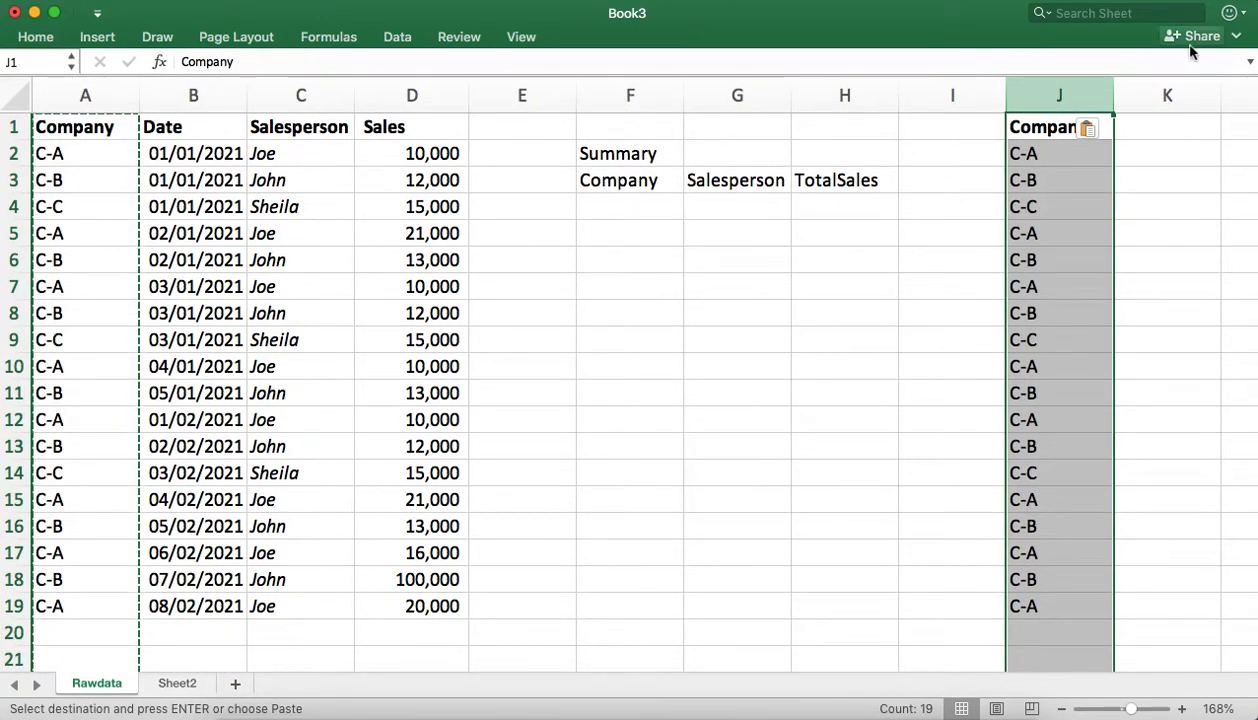
pyautogui.click(1251, 64)
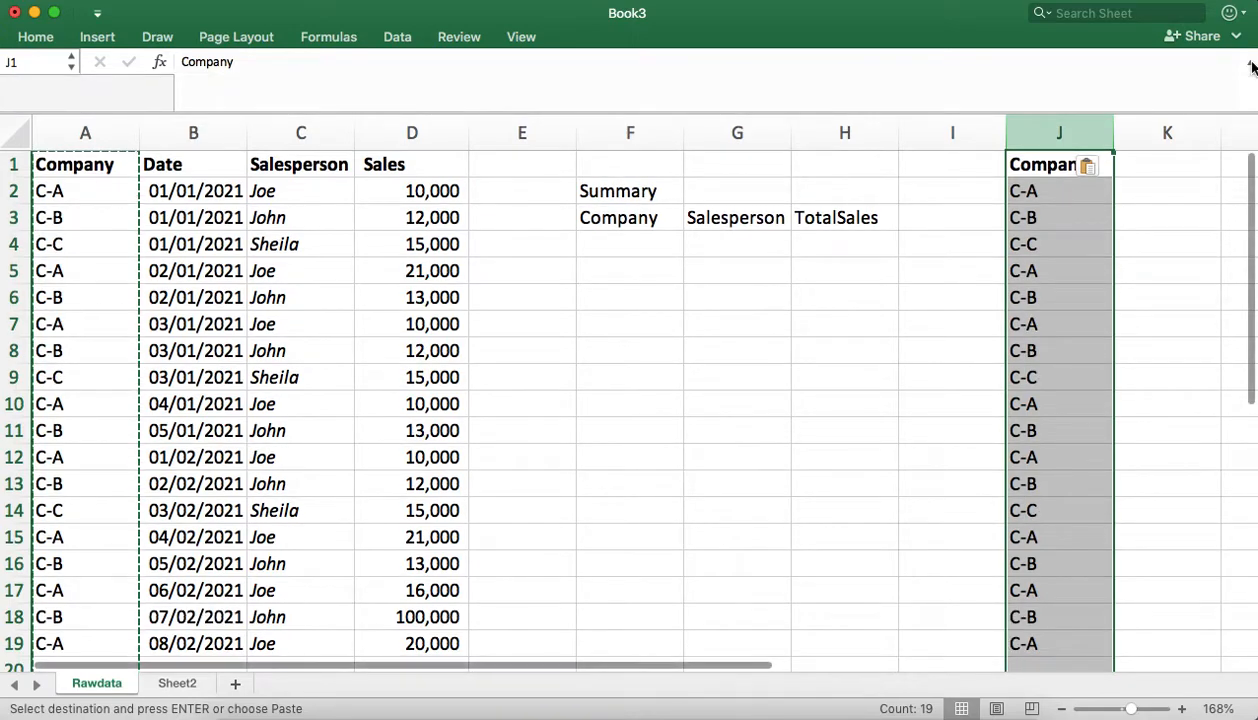
pyautogui.click(1251, 64)
pyautogui.click(1236, 36)
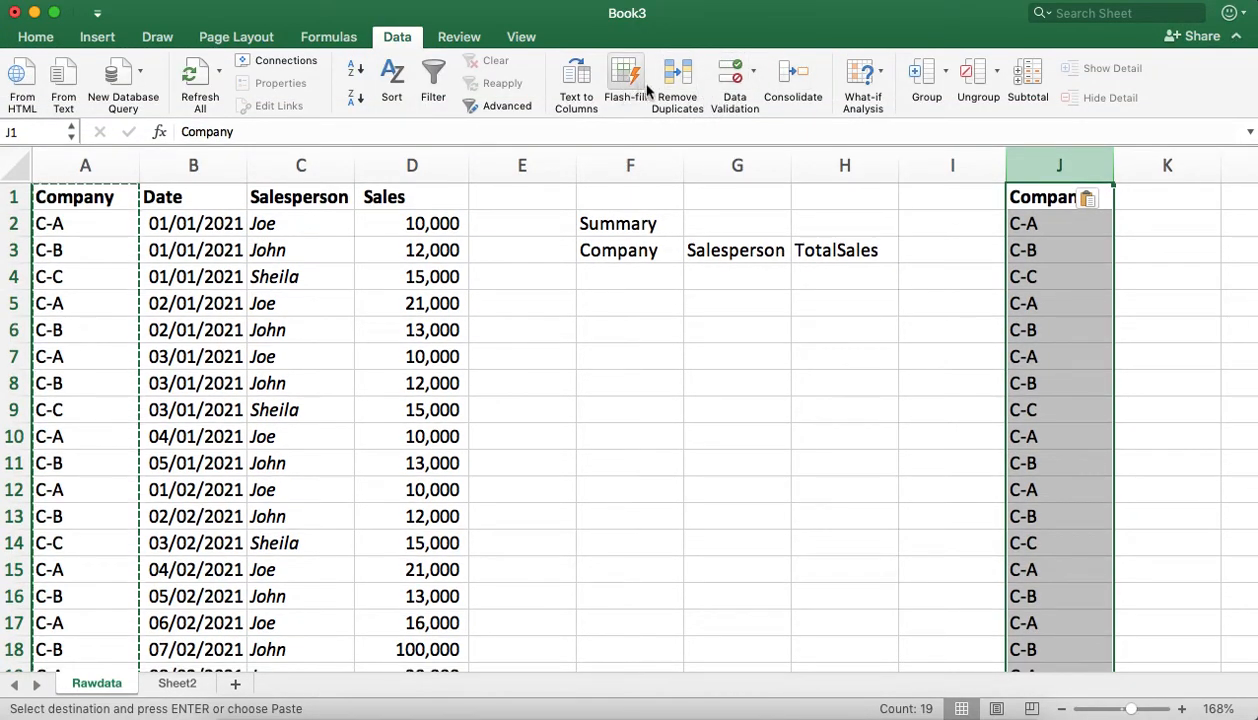
pyautogui.click(676, 80)
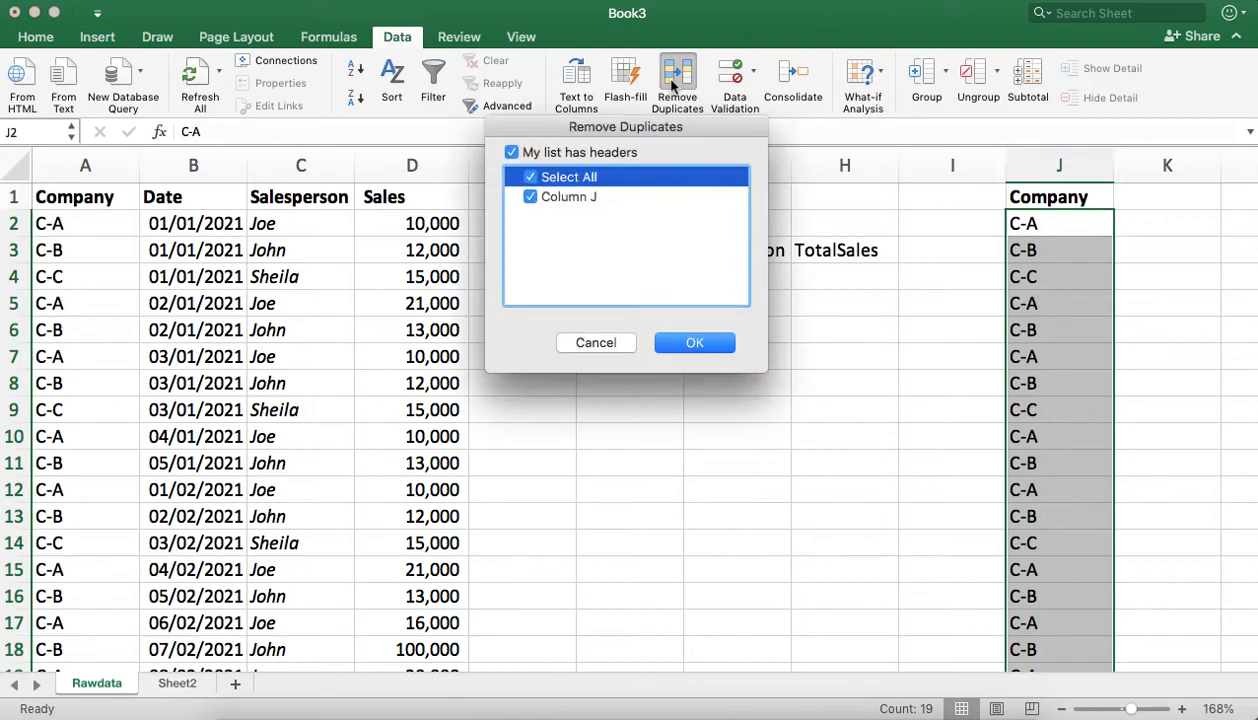
pyautogui.click(709, 350)
pyautogui.click(786, 268)
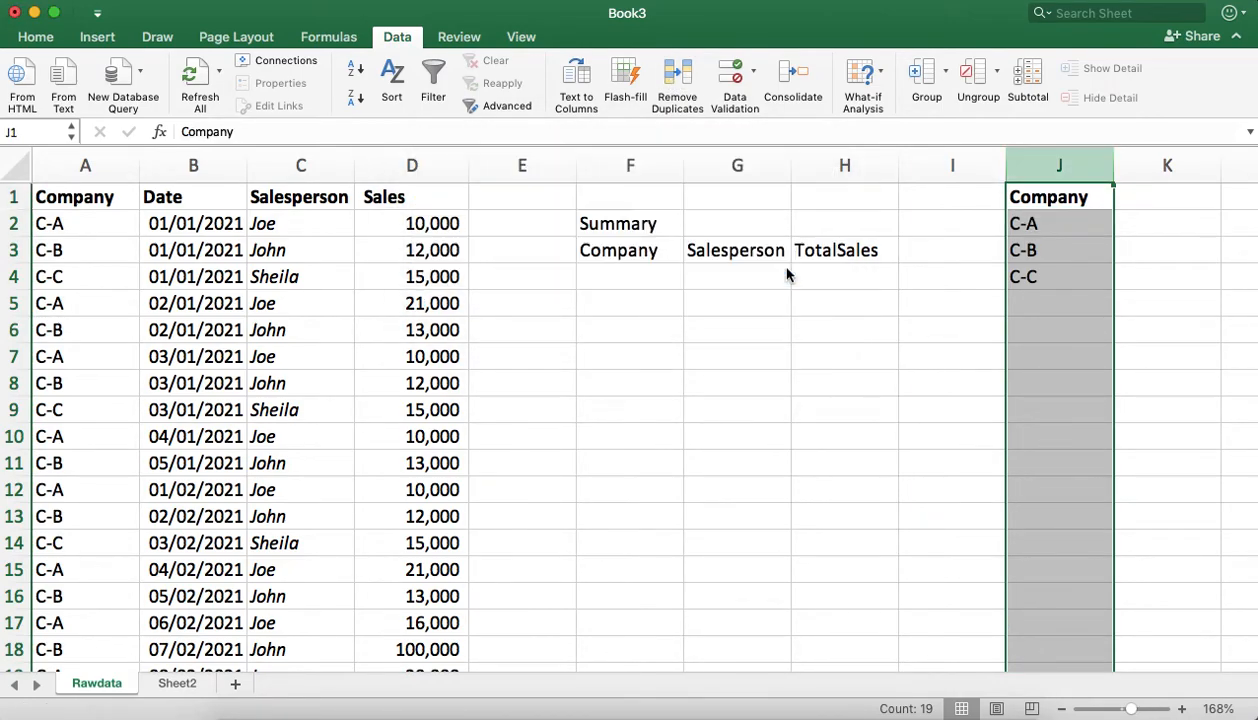
pyautogui.click(978, 372)
# Step: Move the unique companies C-A, C-B and C-C from J2:J4 to F4:F6, below the summary's Company heading
pyautogui.click(1040, 218)
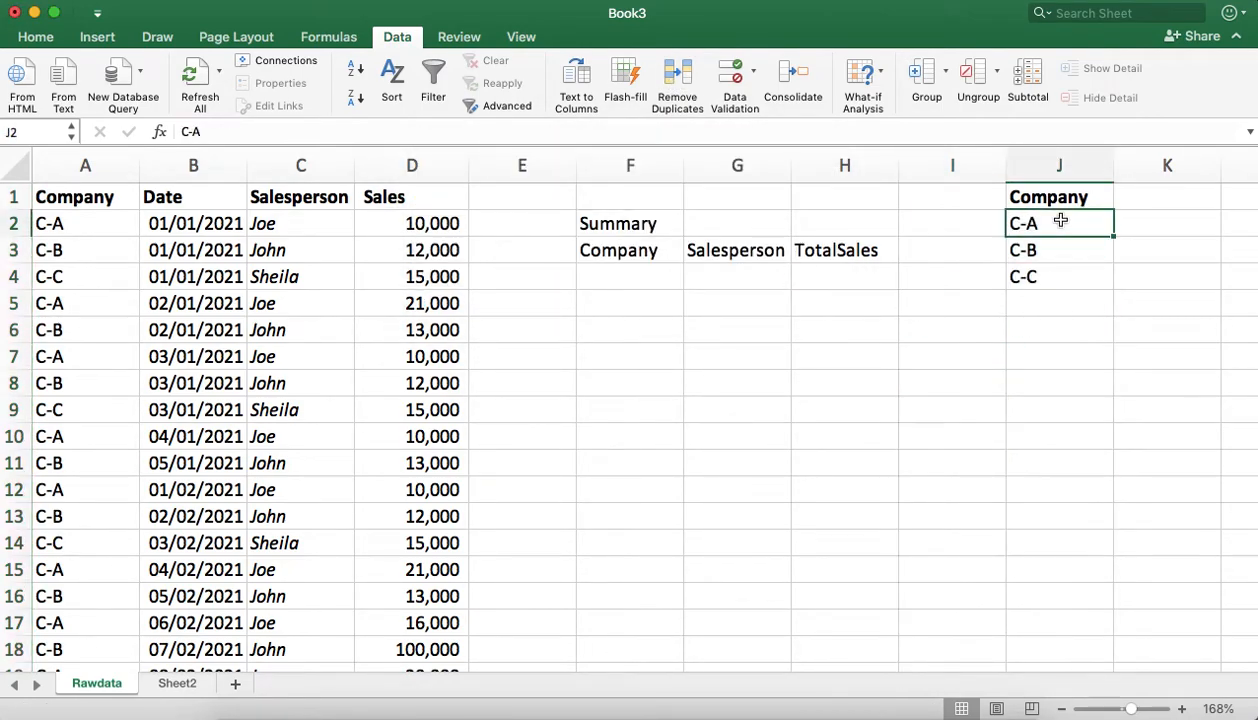
pyautogui.keyDown('shift'); pyautogui.click(1054, 272); pyautogui.keyUp('shift')
pyautogui.press('super+x')
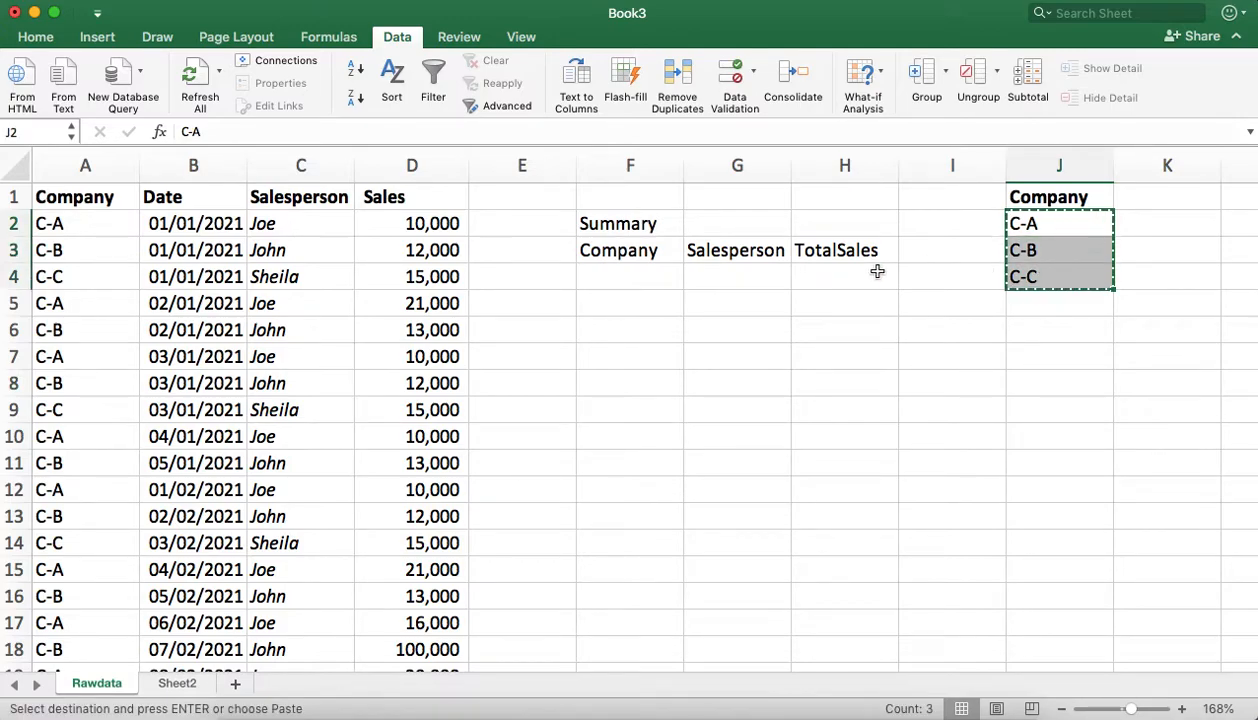
pyautogui.click(845, 277)
pyautogui.click(646, 275)
pyautogui.press('super+v')
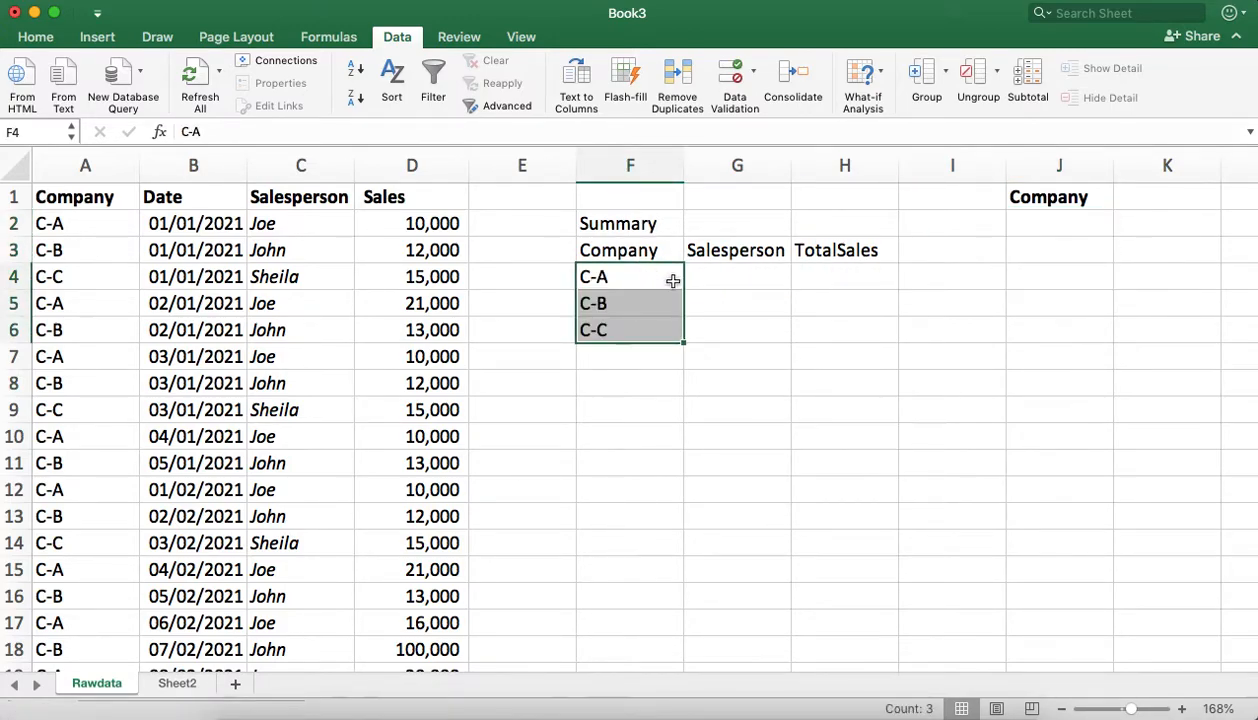
# Step: Delete column J, which holds only the leftover Company header
pyautogui.click(1058, 165)
pyautogui.rightClick(1073, 173)
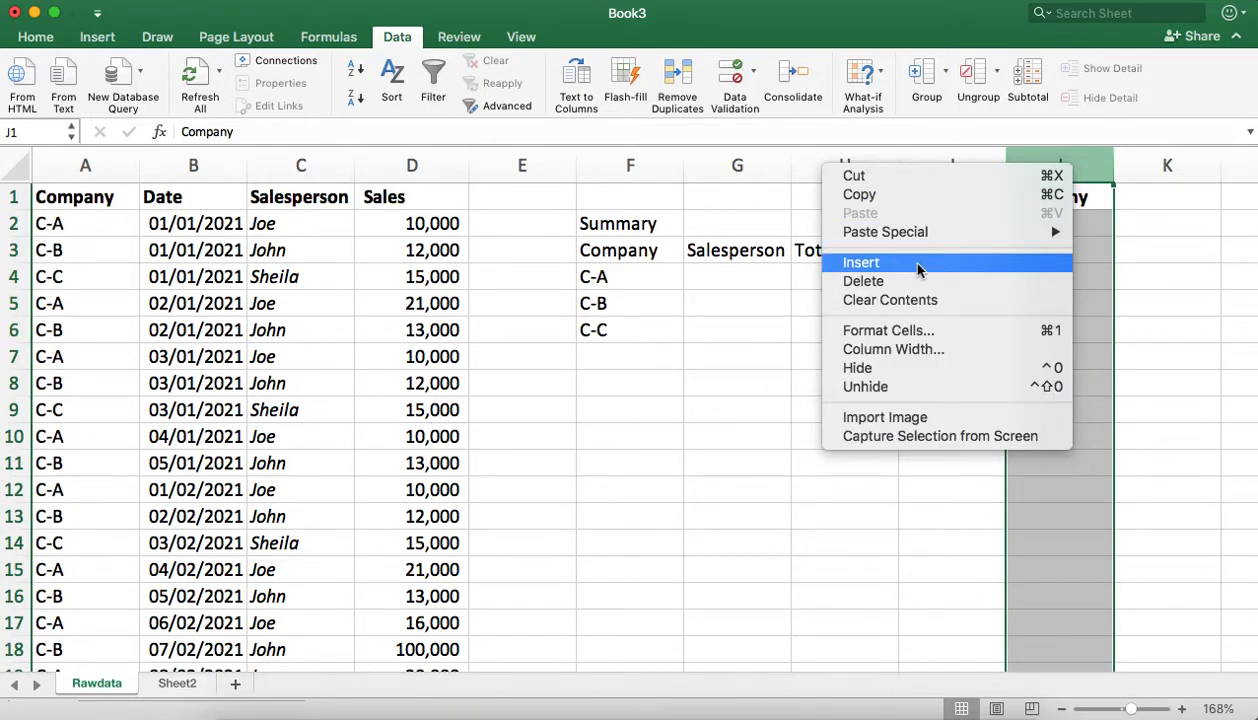
pyautogui.click(868, 281)
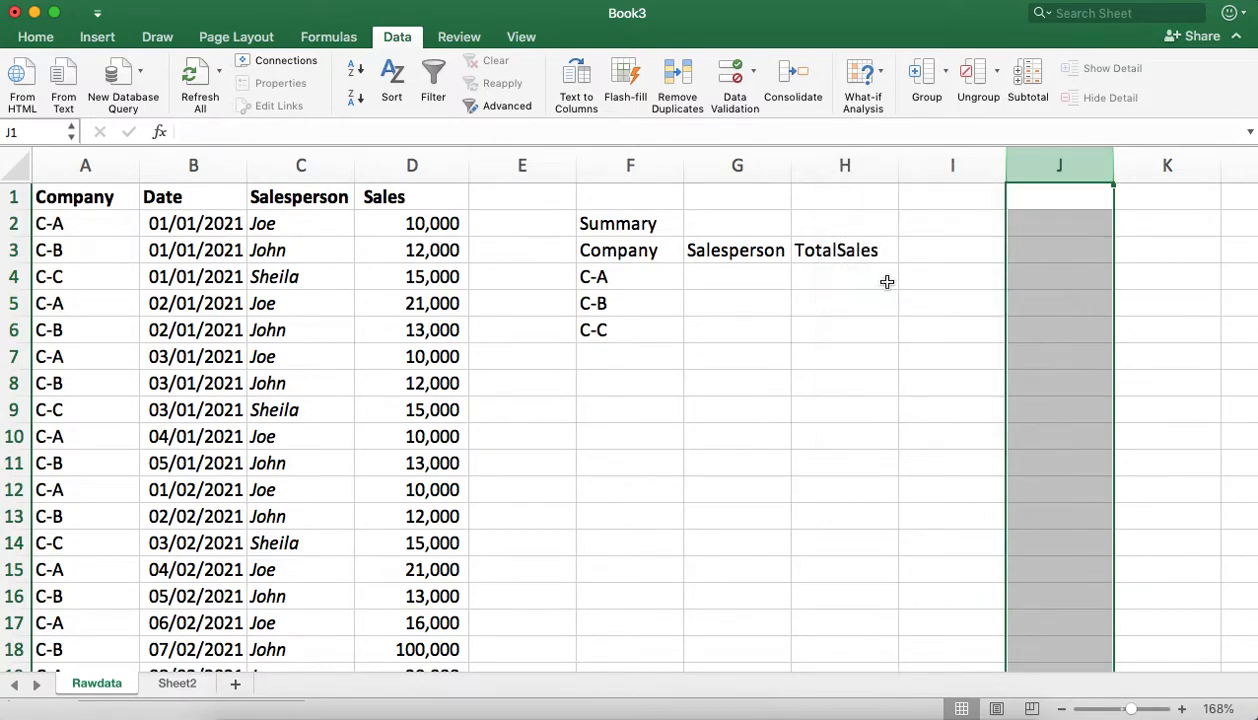
pyautogui.click(650, 294)
# Step: Make the summary headings Company, Salesperson and TotalSales in F3:H3 bold
pyautogui.click(609, 250)
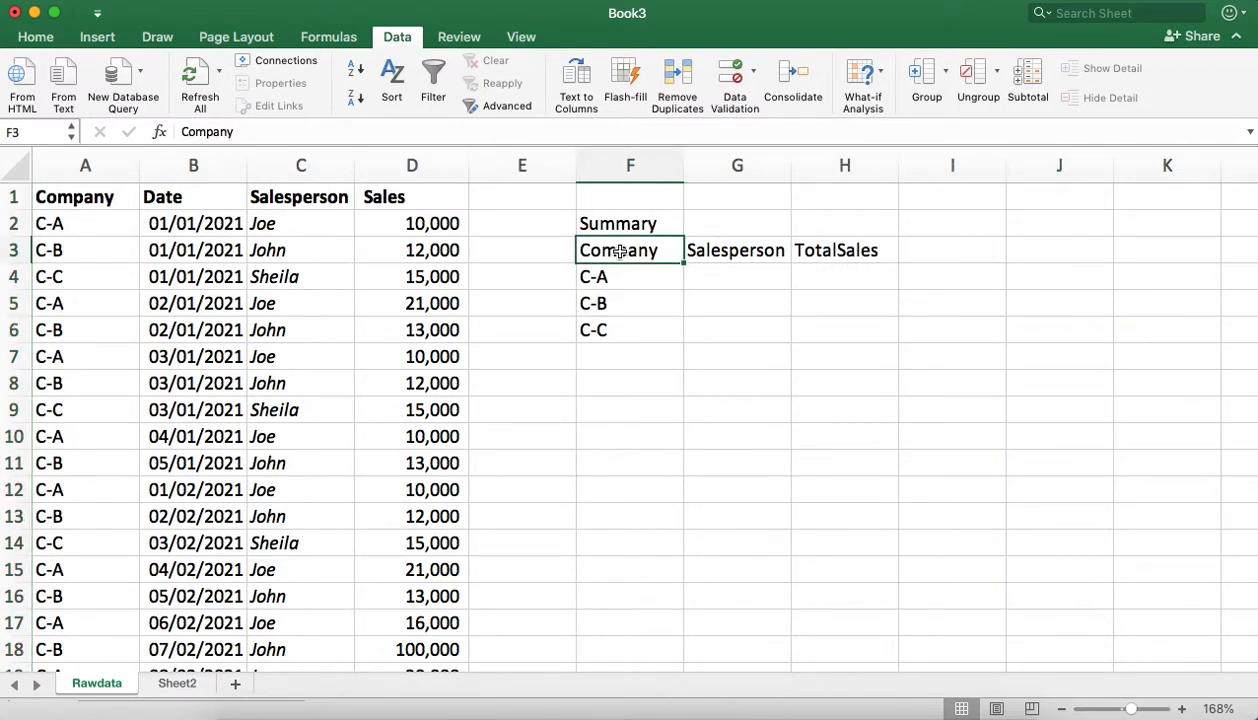
pyautogui.keyDown('shift'); pyautogui.click(868, 251); pyautogui.keyUp('shift')
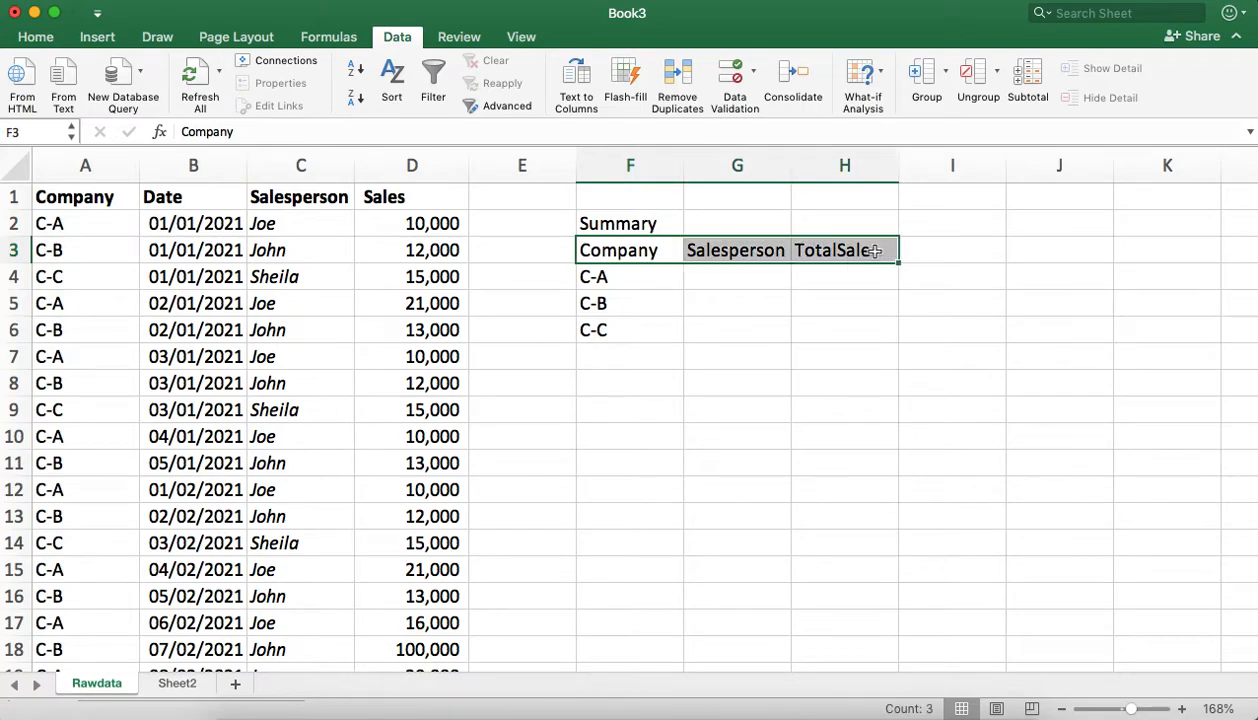
pyautogui.click(40, 37)
pyautogui.click(123, 97)
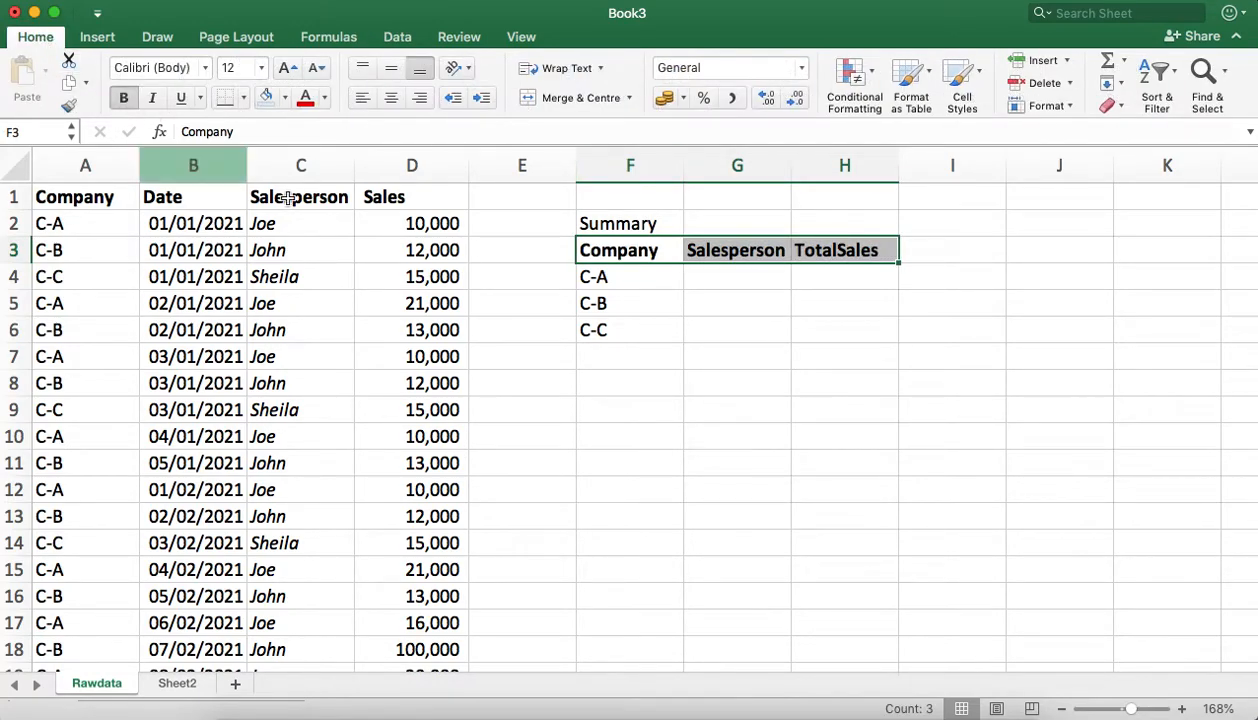
pyautogui.click(645, 326)
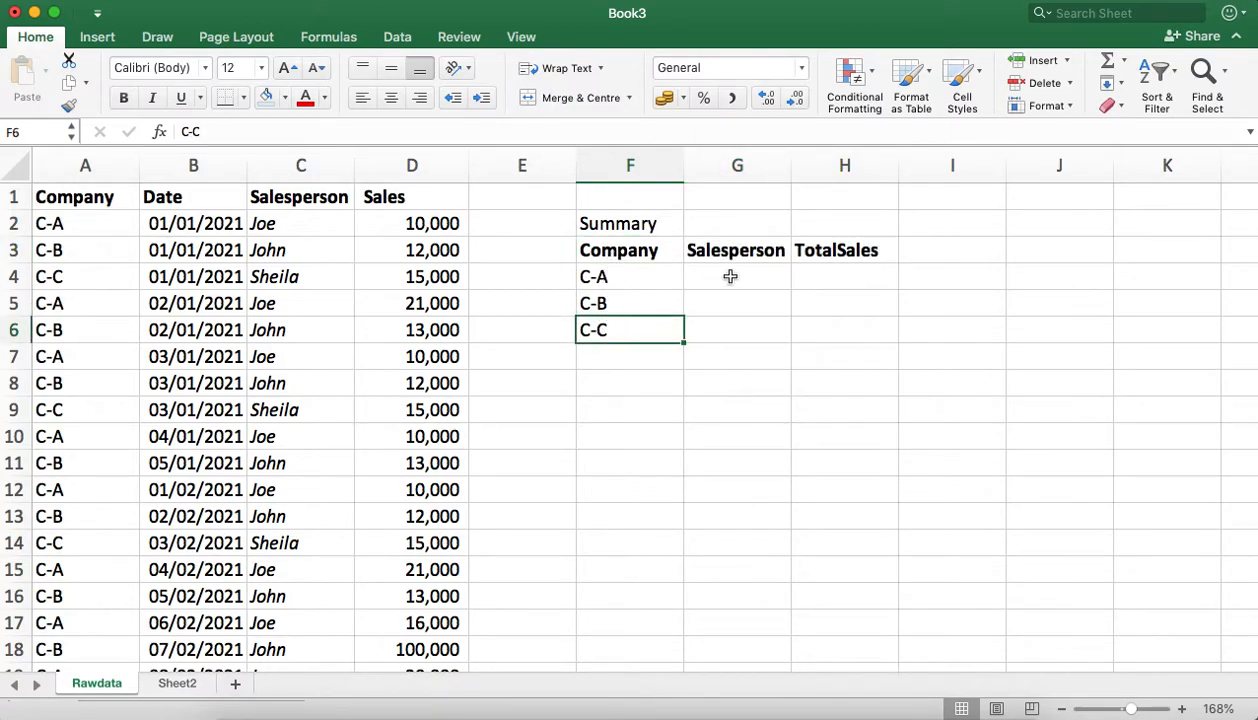
# Step: Copy the three salesperson names from C2:C4 into G4:G6, below the summary's Salesperson heading
pyautogui.click(269, 224)
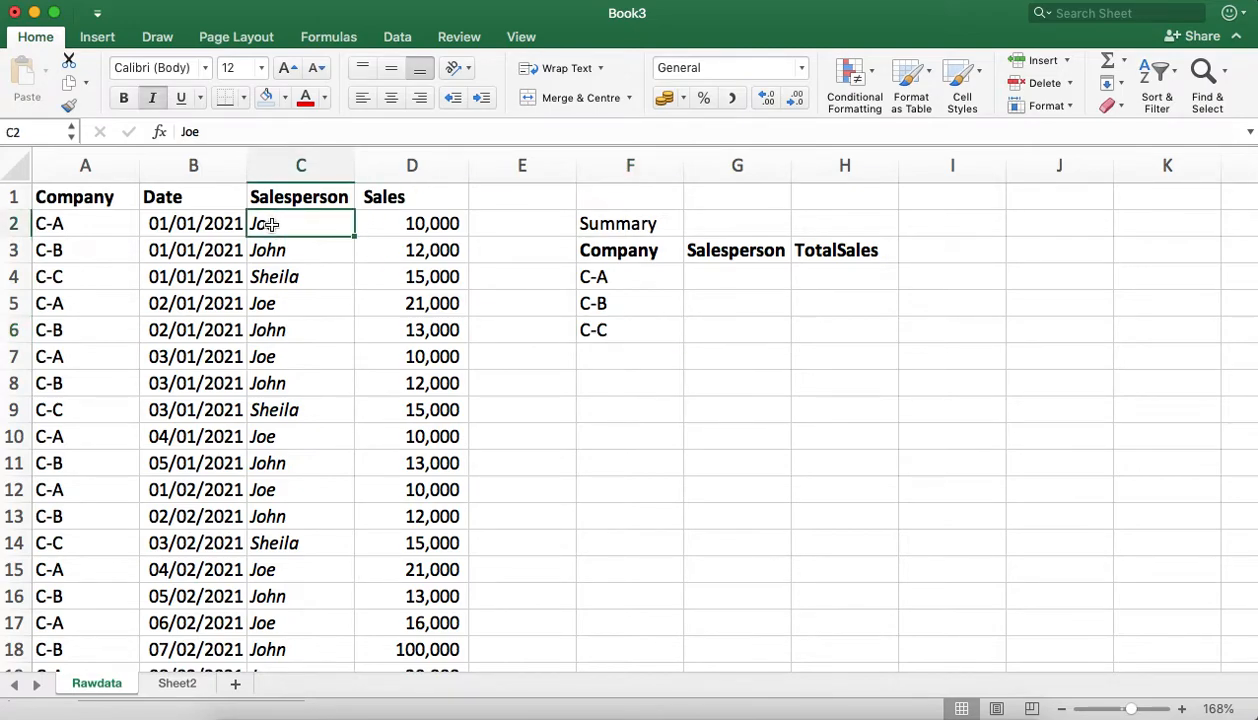
pyautogui.click(277, 251)
pyautogui.click(285, 277)
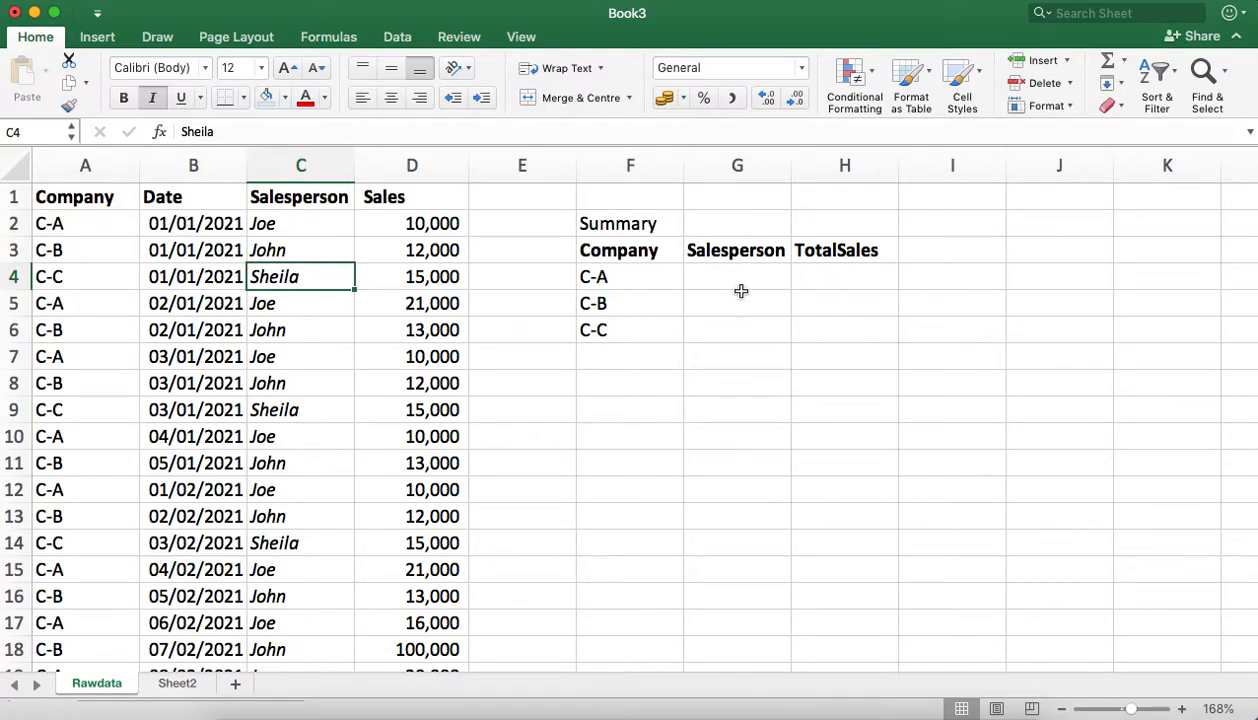
pyautogui.keyDown('shift'); pyautogui.click(308, 226); pyautogui.keyUp('shift')
pyautogui.write('ç')
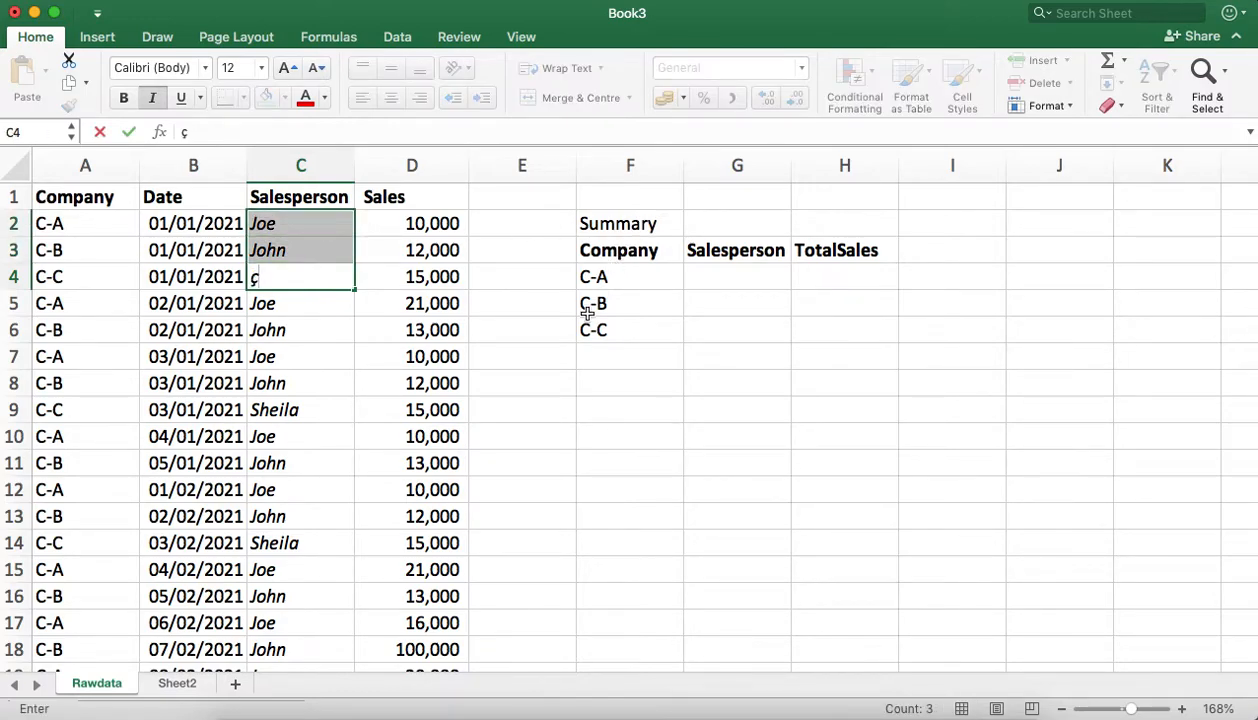
pyautogui.click(348, 408)
pyautogui.press('super+z')
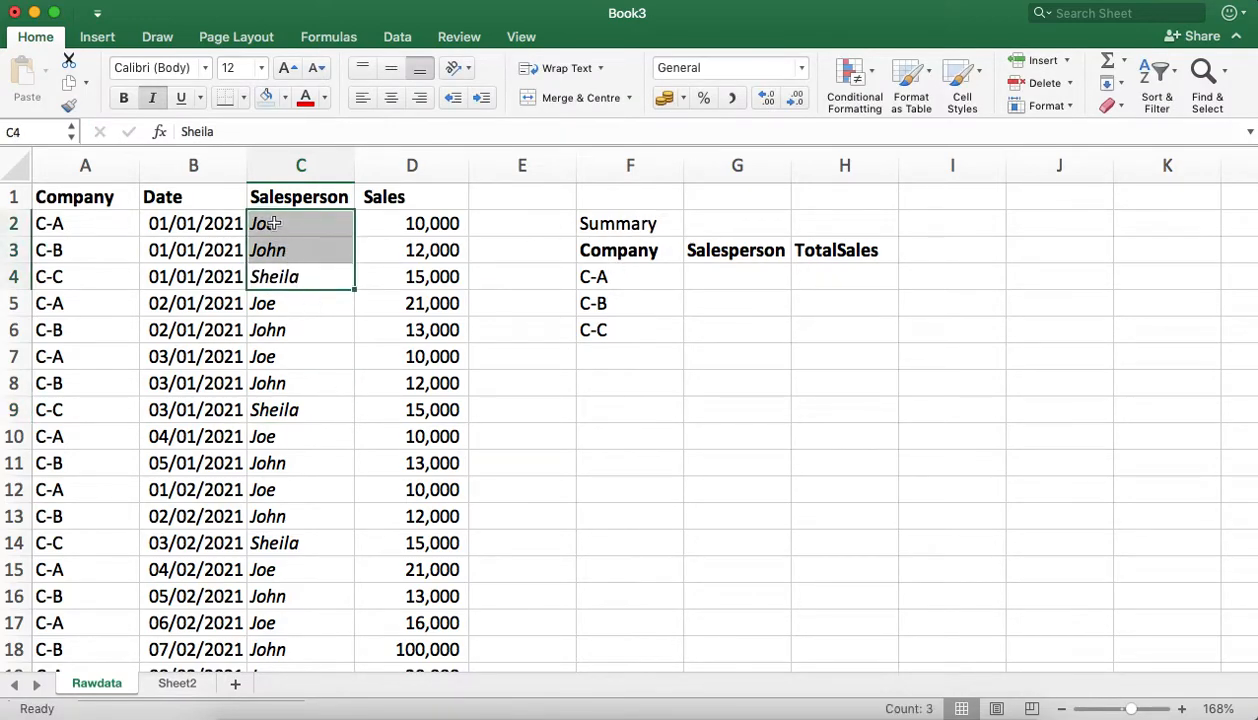
pyautogui.press('super+c')
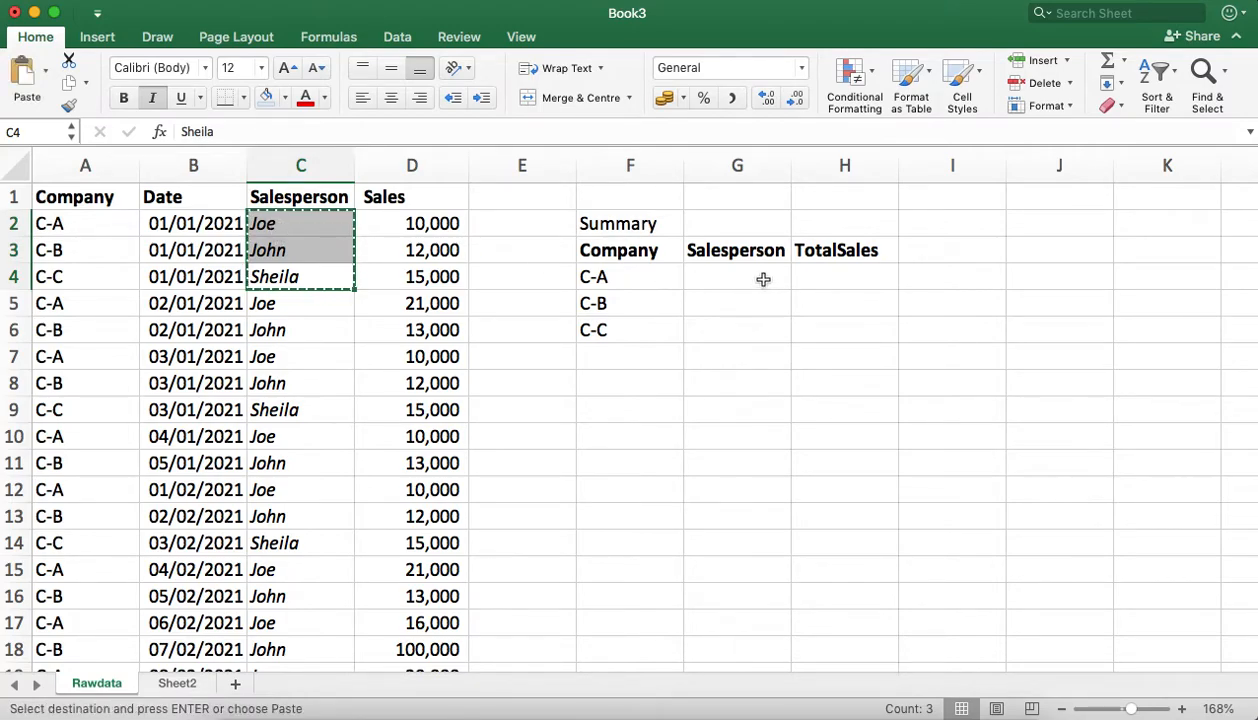
pyautogui.click(760, 279)
pyautogui.press('super+v')
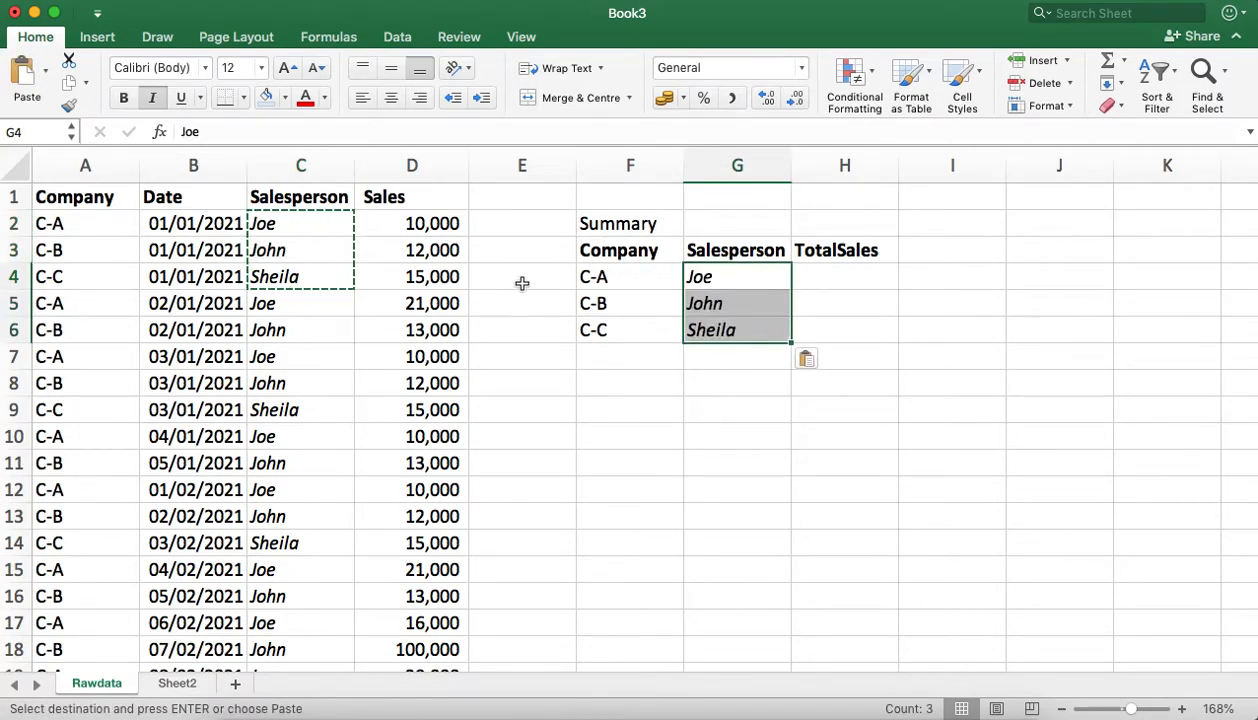
pyautogui.click(598, 426)
pyautogui.press('Escape')
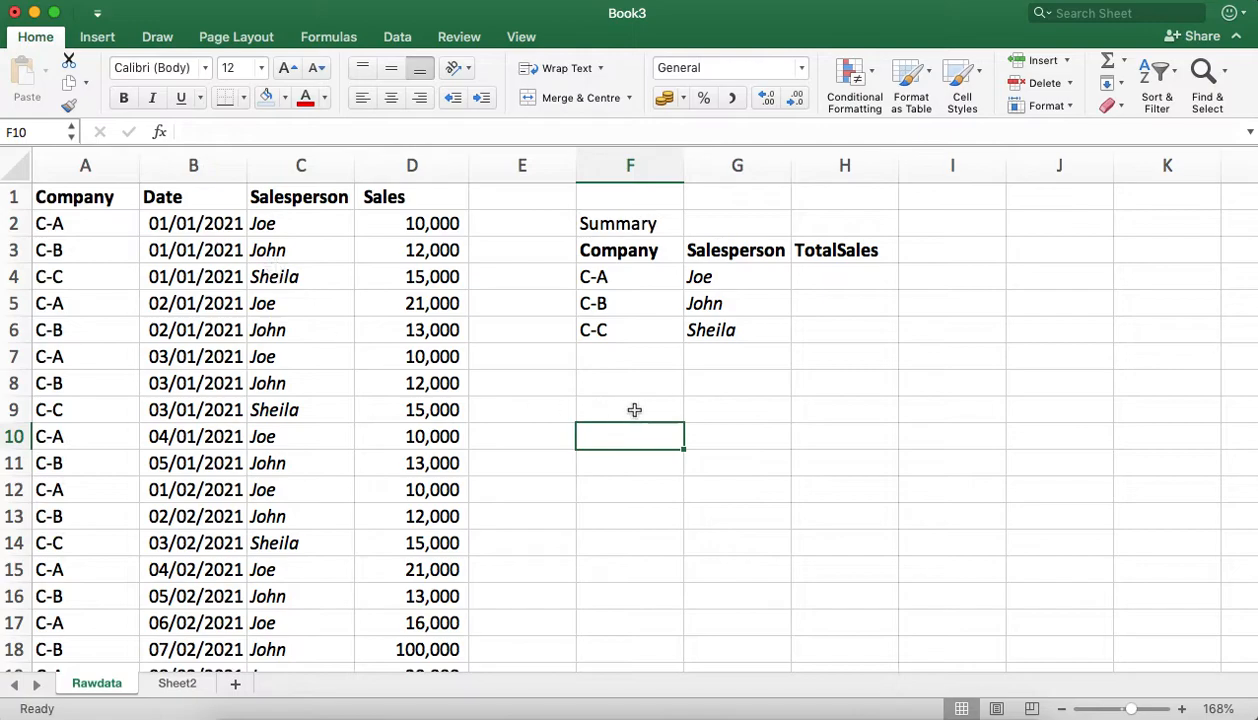
# Step: Insert an empty column between the Company and Date columns of the raw data
pyautogui.click(814, 272)
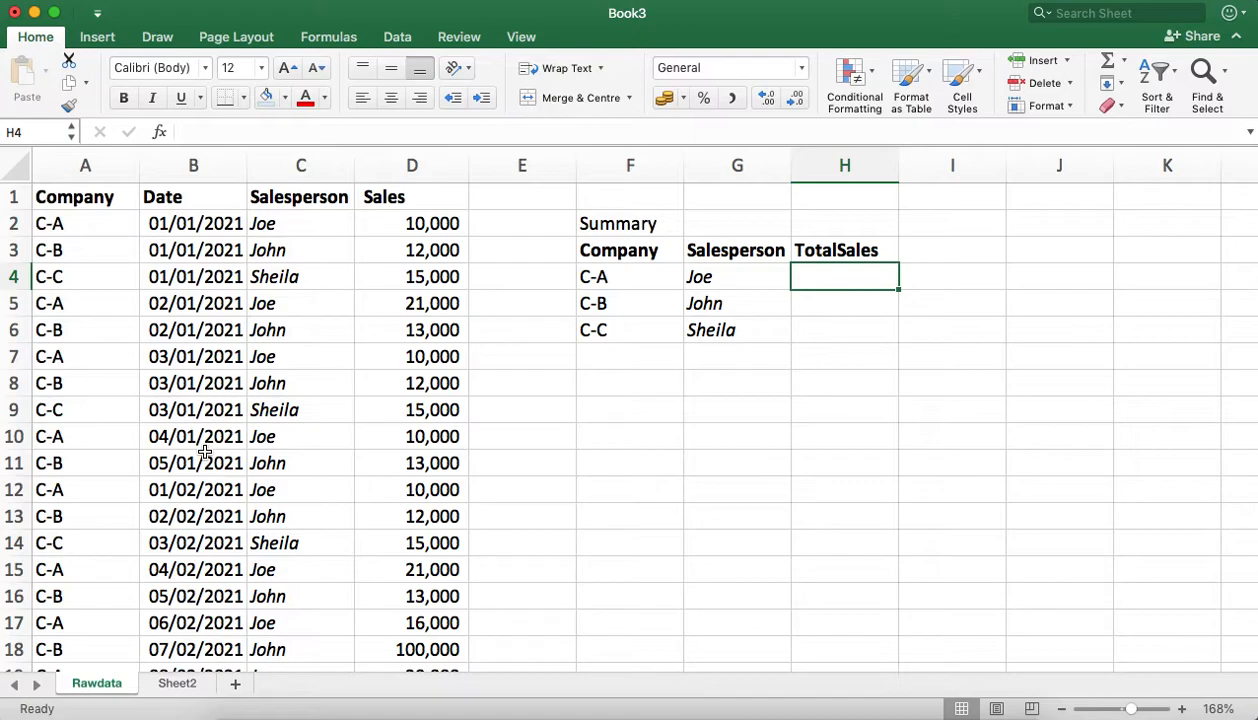
pyautogui.click(213, 165)
pyautogui.rightClick(213, 168)
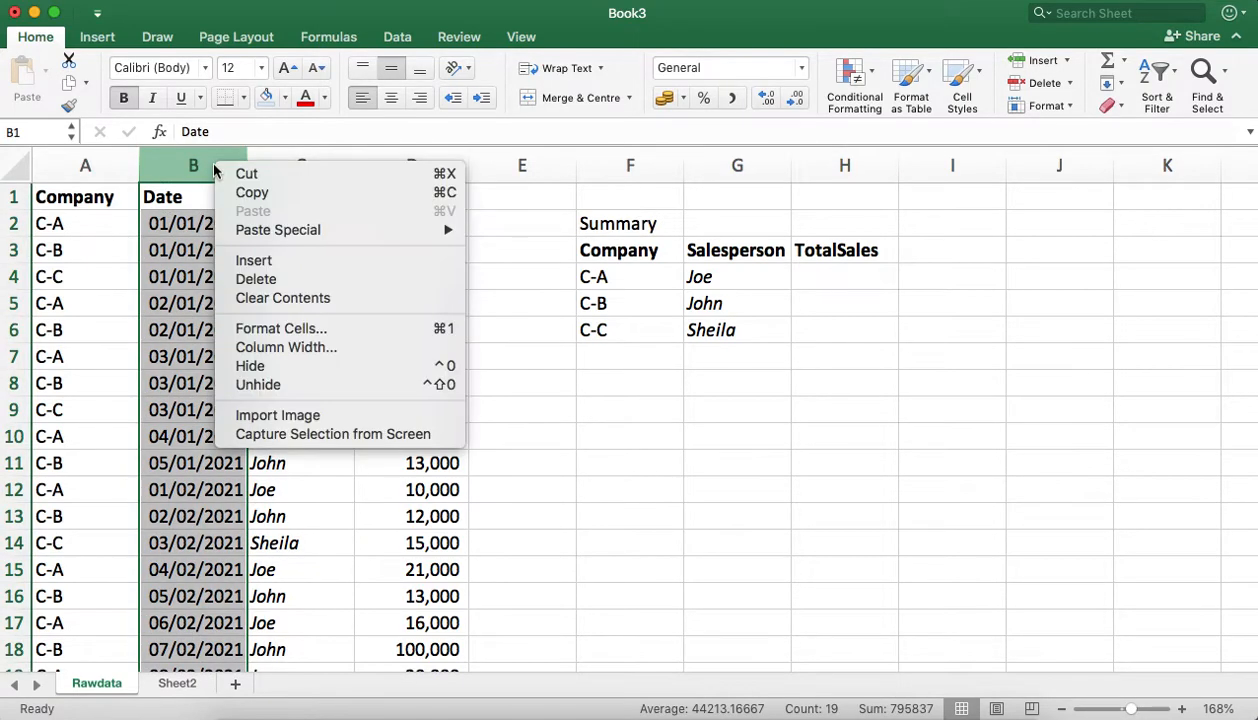
pyautogui.click(167, 264)
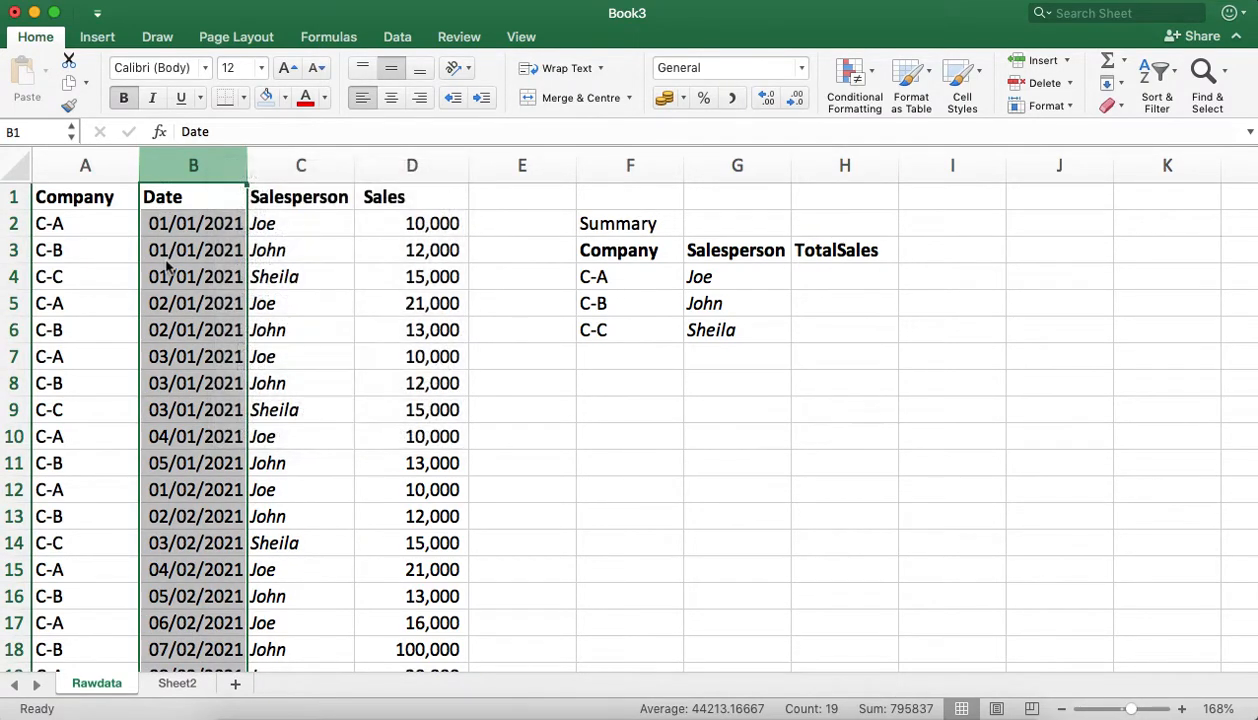
pyautogui.rightClick(203, 157)
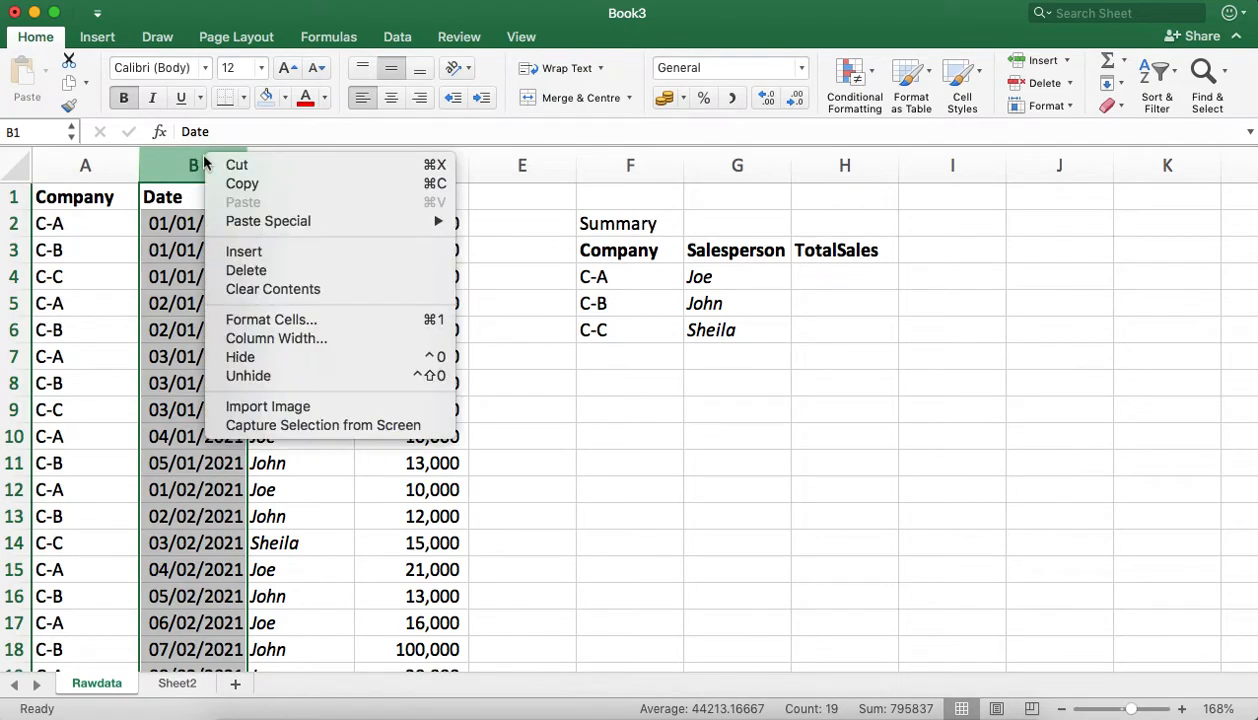
pyautogui.click(286, 259)
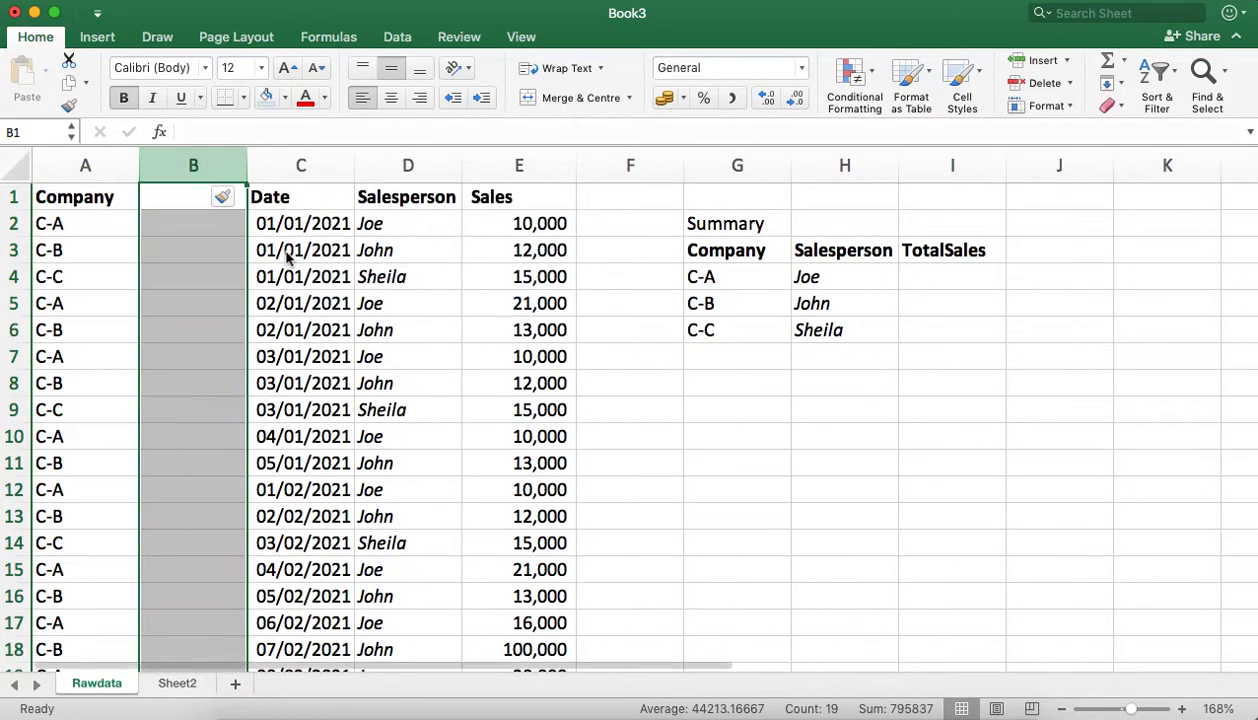
# Step: Enter the formula =TEXT(C2,"mmmm") in B2 to extract the full month name from the date
pyautogui.click(208, 228)
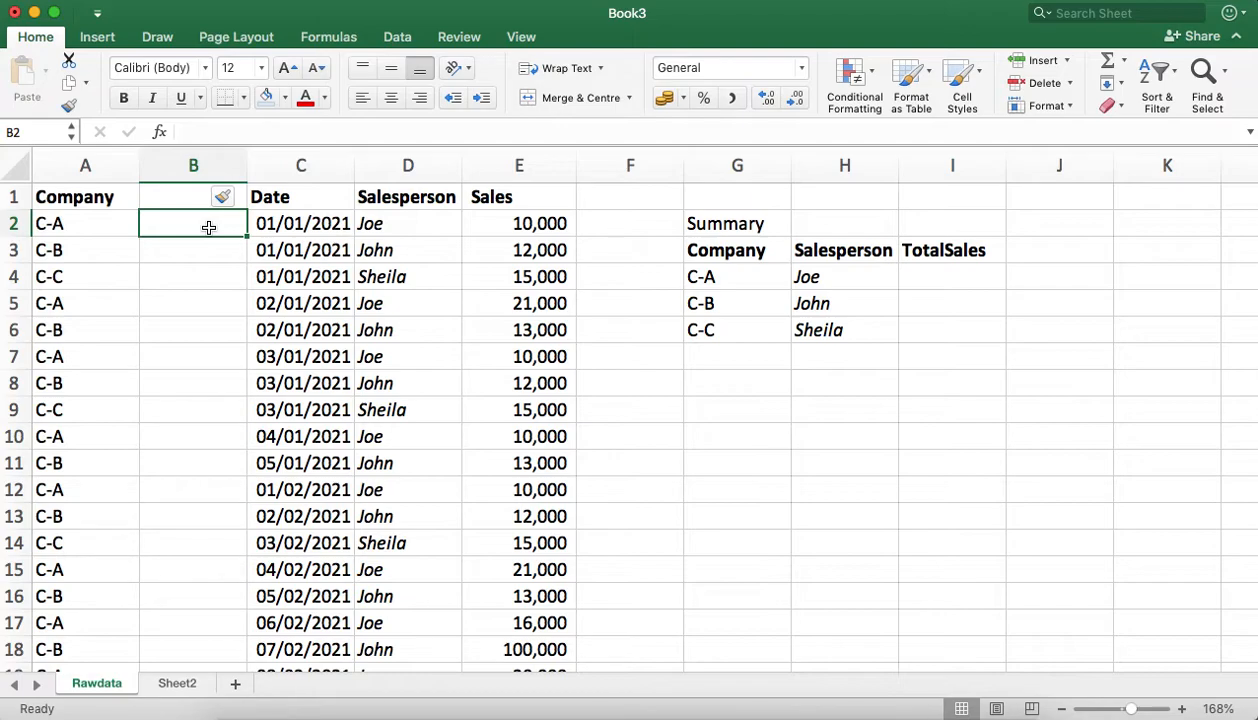
pyautogui.write('=')
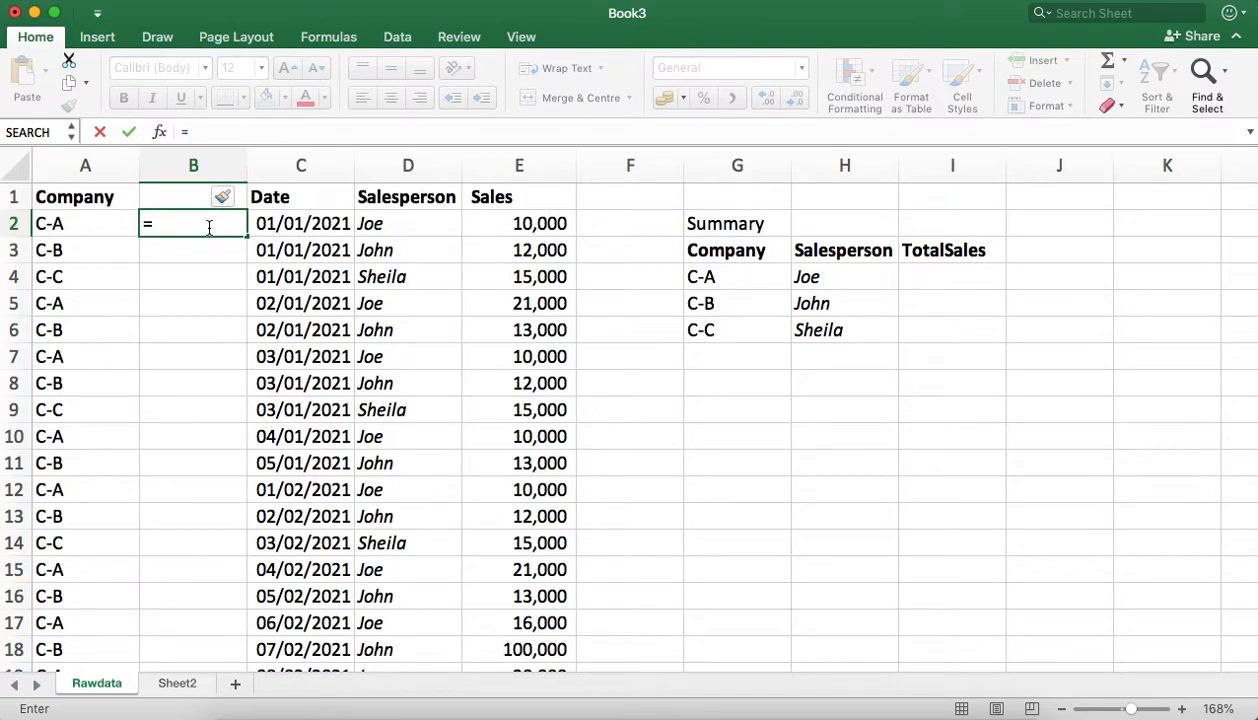
pyautogui.write('te')
pyautogui.press('Tab')
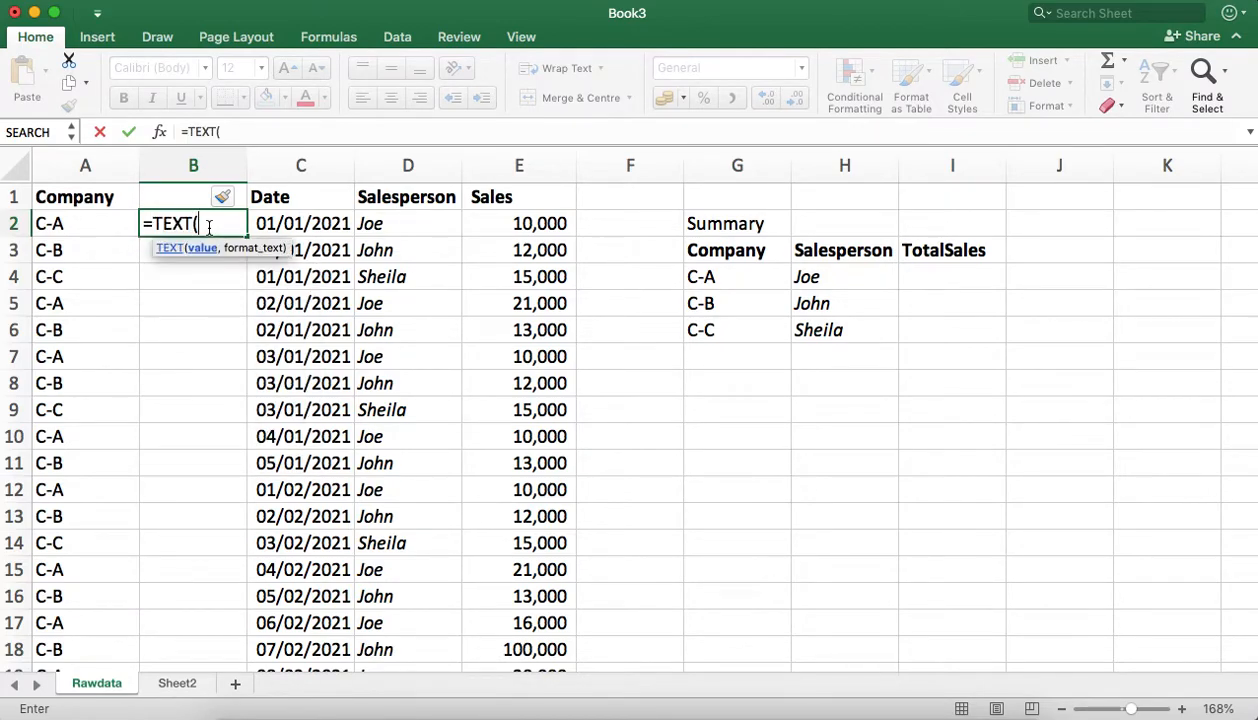
pyautogui.click(310, 224)
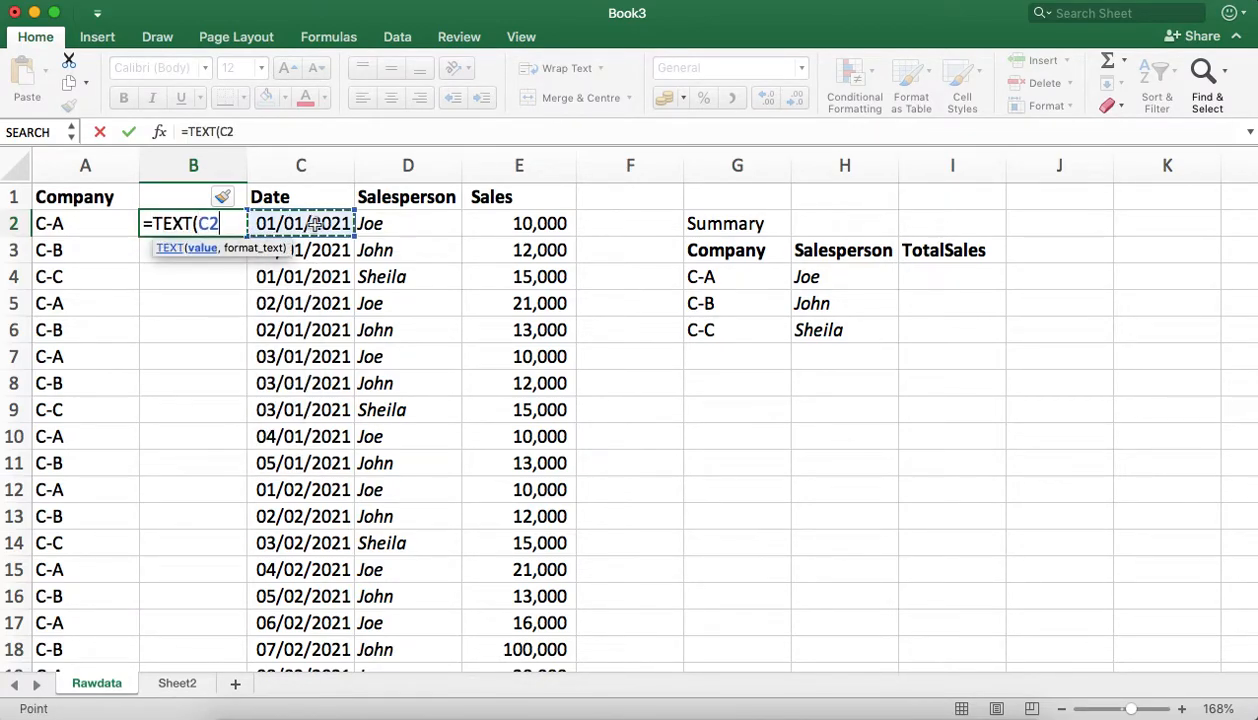
pyautogui.write(',')
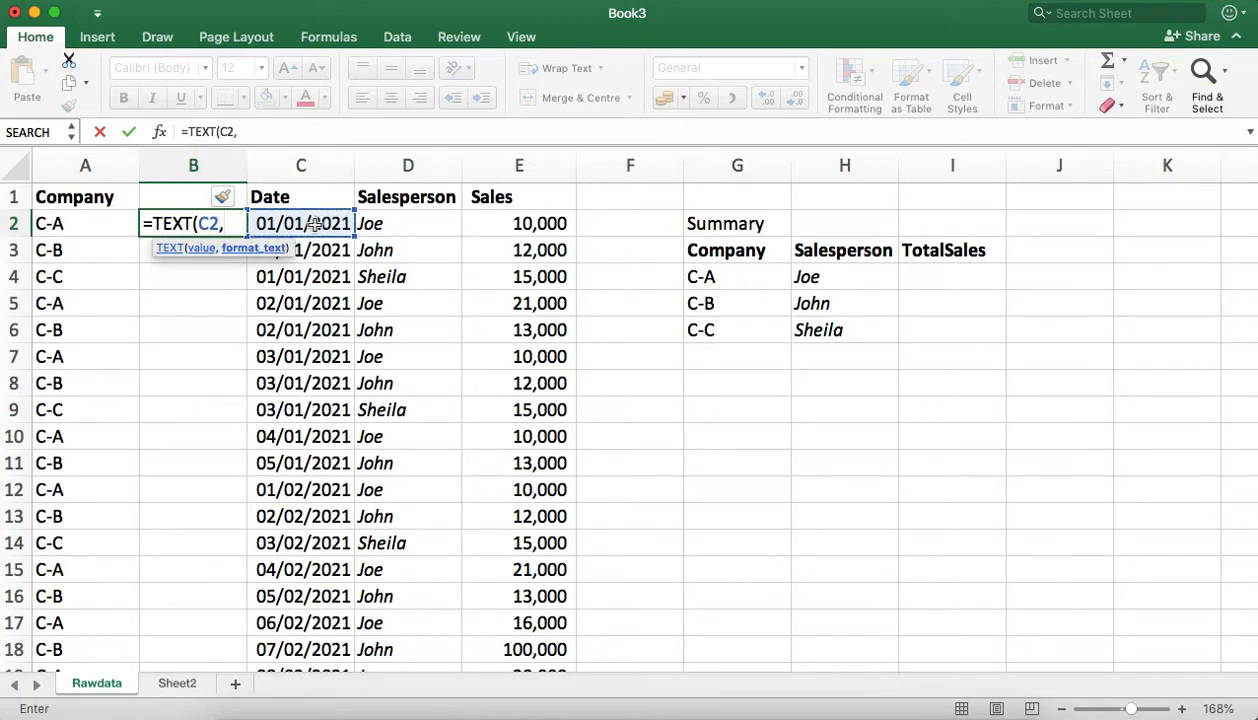
pyautogui.write('"mmm')
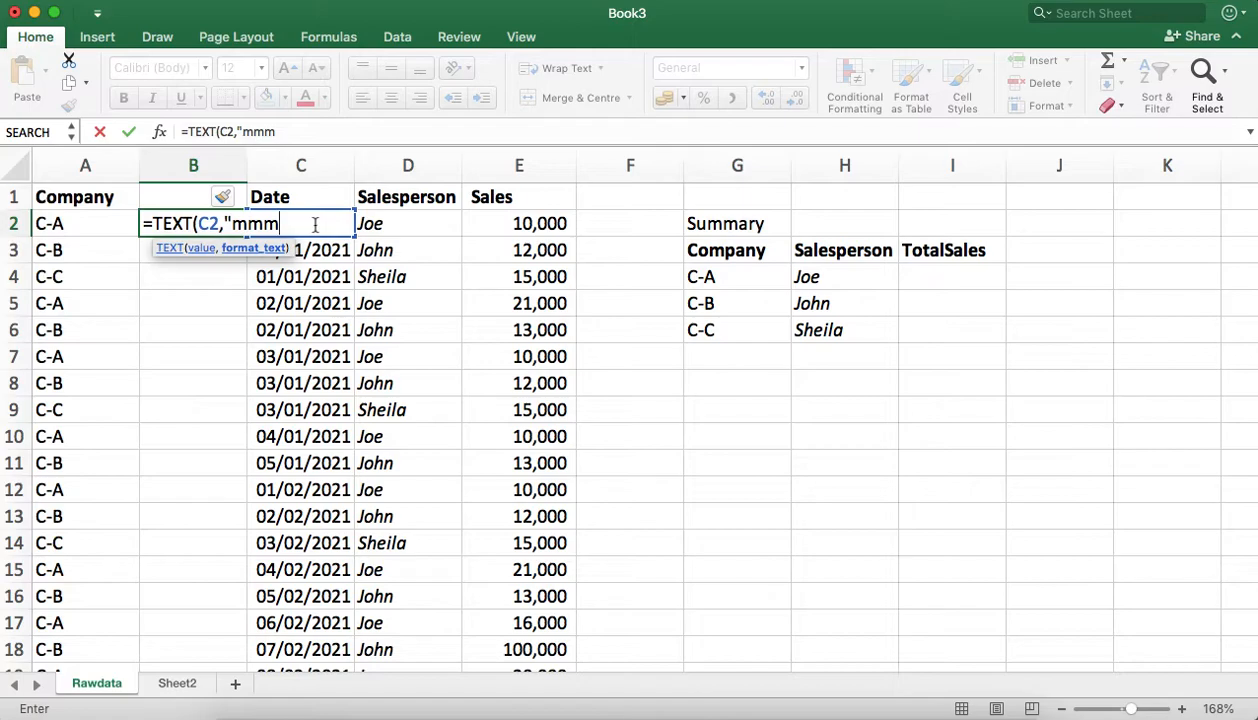
pyautogui.write('"')
pyautogui.write('m')
pyautogui.press('Return')
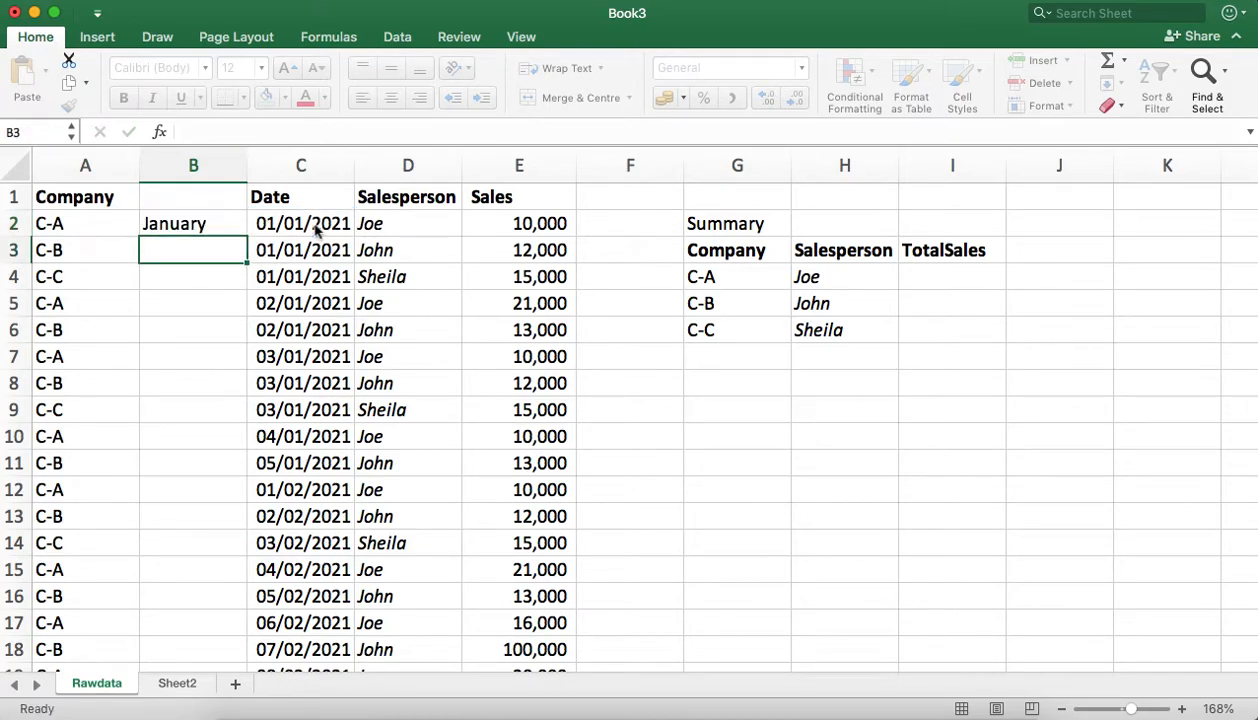
# Step: Fill the month formula from B2 down the whole length of the raw data
pyautogui.click(211, 220)
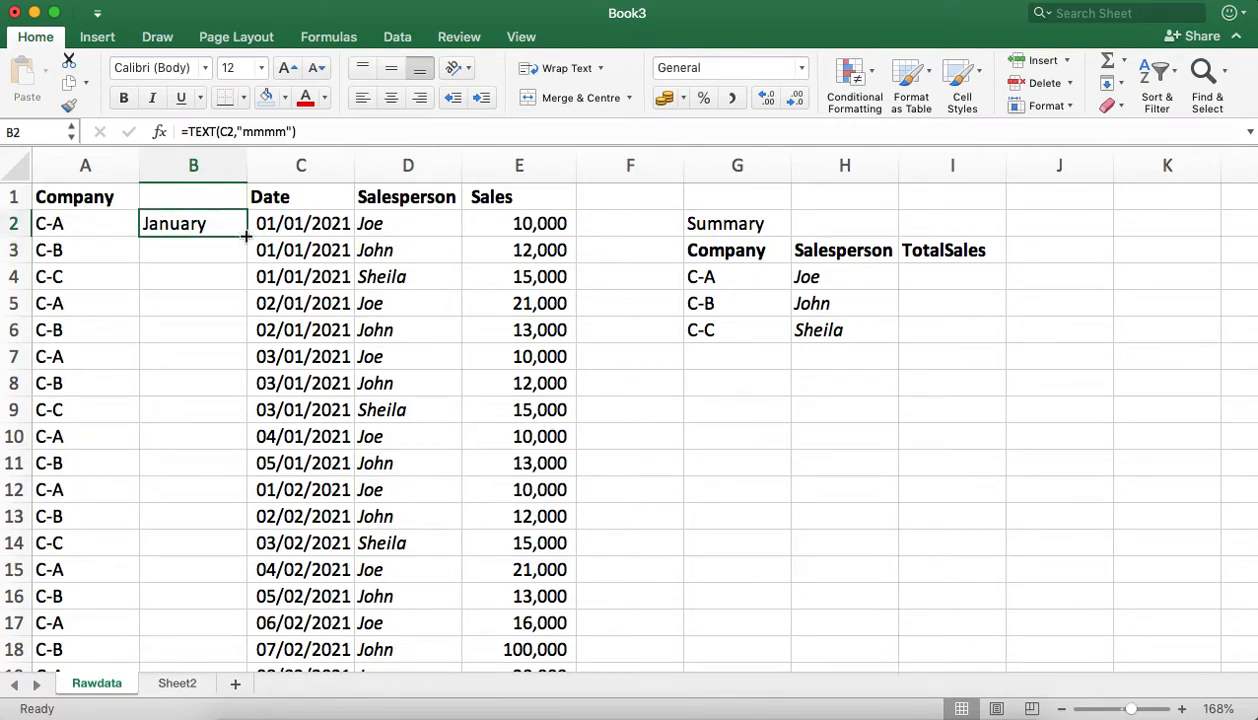
pyautogui.doubleClick(245, 236)
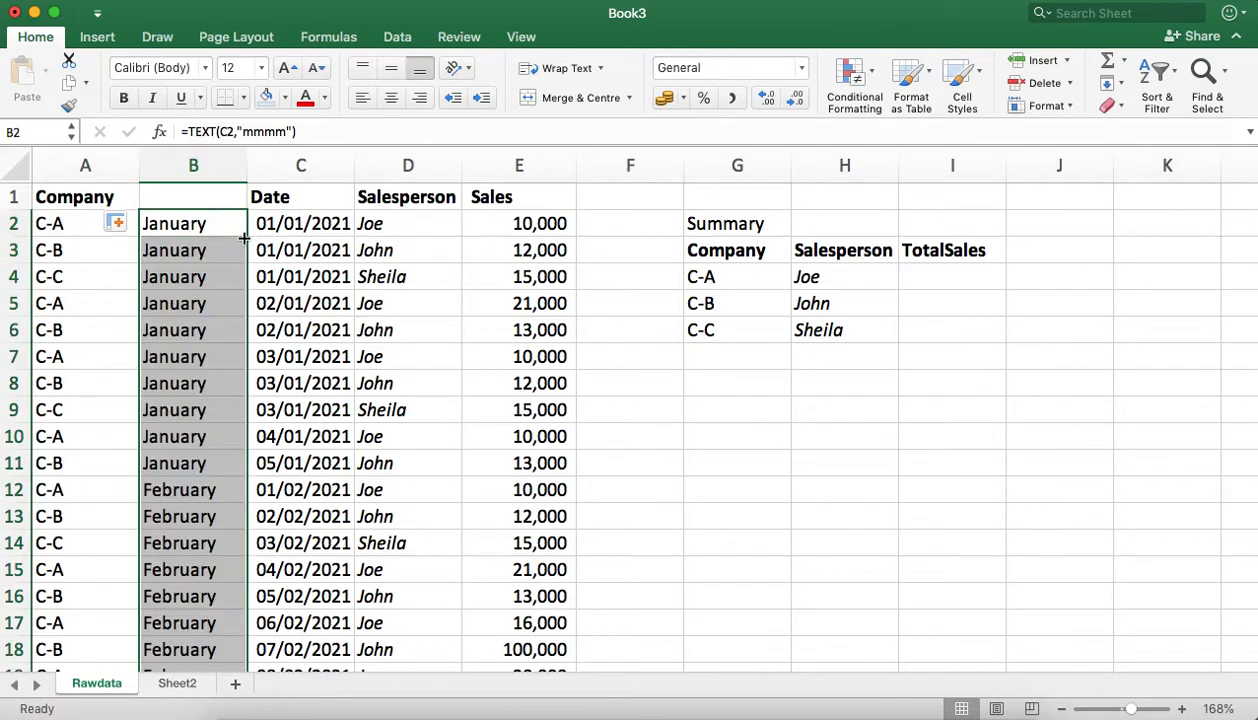
pyautogui.click(254, 352)
# Step: Check the month names in column B against the dates in column C, from the first row into the February rows
pyautogui.click(205, 214)
pyautogui.press('Right')
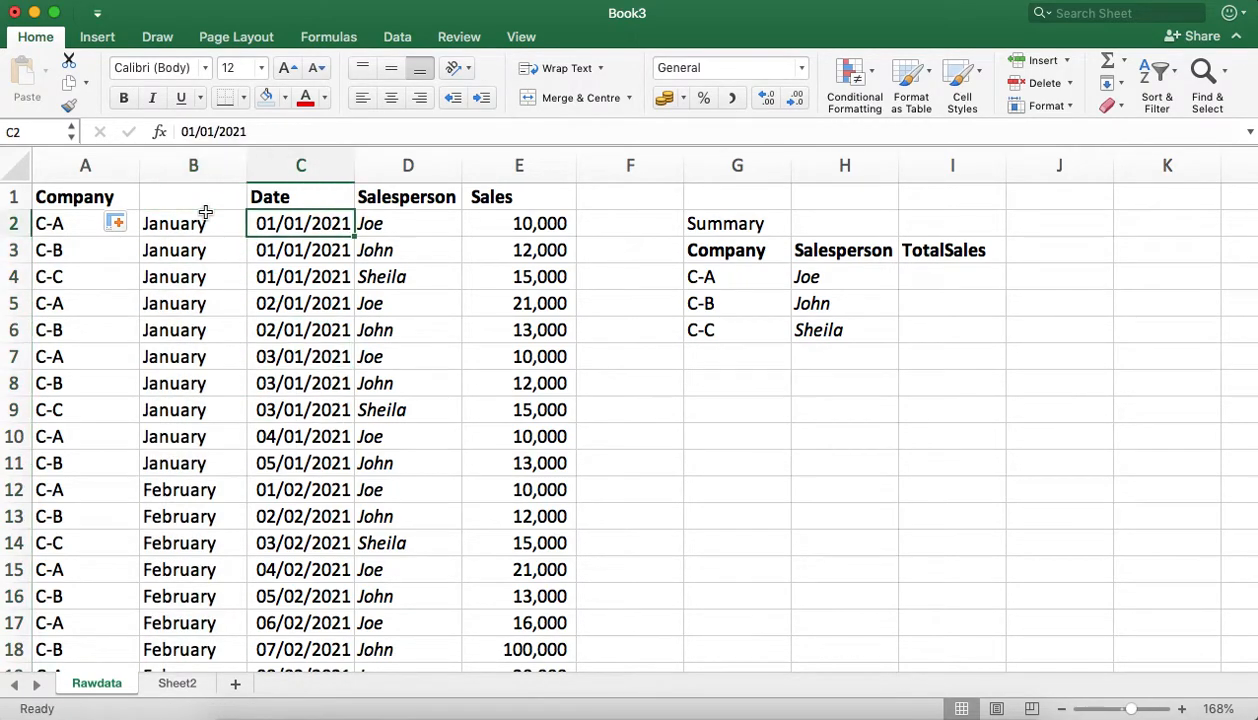
pyautogui.press('Down')
pyautogui.press('Down')
pyautogui.press('Down')
pyautogui.press('Down')
pyautogui.press('Down')
pyautogui.press('Down')
pyautogui.press('Down')
pyautogui.press('Down')
pyautogui.press('Down')
pyautogui.press('Down')
pyautogui.press('Down')
pyautogui.press('Down')
pyautogui.press('Down')
pyautogui.press('Down')
pyautogui.press('Down')
pyautogui.press('Down')
pyautogui.press('Down')
pyautogui.press('Down')
pyautogui.press('Down')
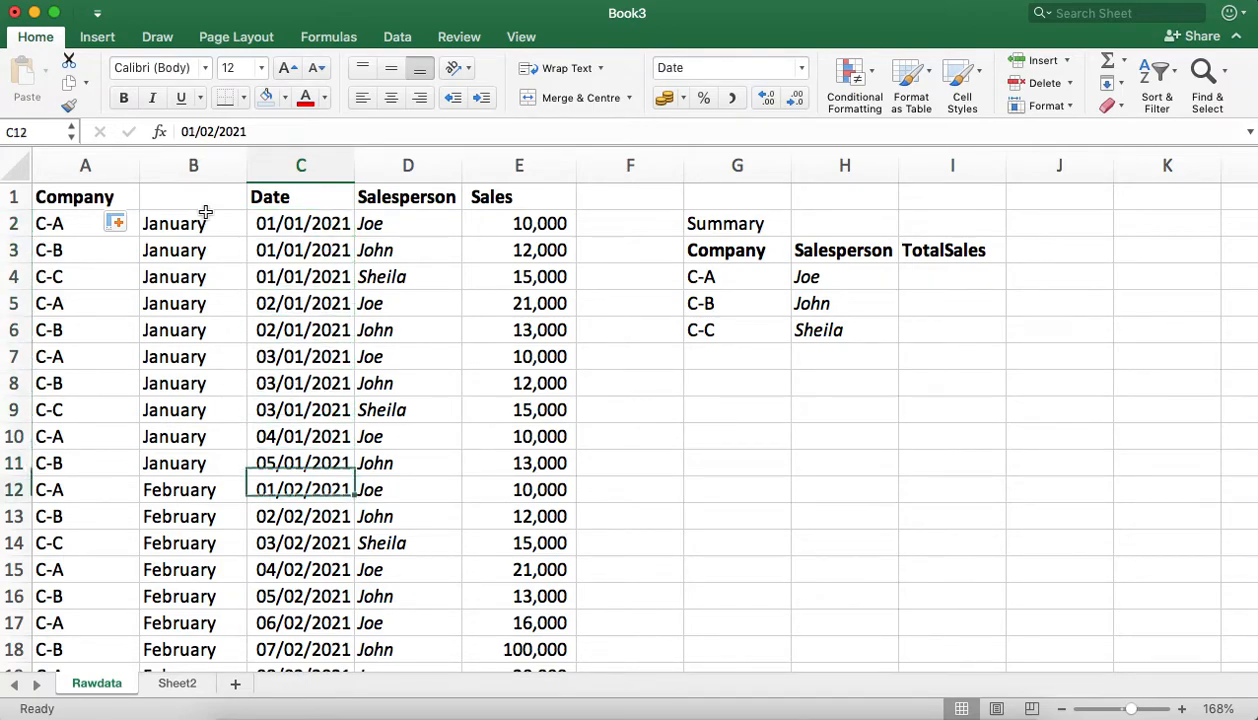
pyautogui.press('Down')
pyautogui.press('Up')
pyautogui.press('Up')
pyautogui.press('Up')
pyautogui.press('Up')
pyautogui.press('Up')
pyautogui.press('Up')
pyautogui.press('Up')
pyautogui.press('Up')
pyautogui.press('Up')
pyautogui.press('Up')
pyautogui.press('Up')
pyautogui.press('Up')
pyautogui.press('Up')
pyautogui.press('Up')
pyautogui.press('Up')
pyautogui.press('Up')
pyautogui.press('Up')
pyautogui.press('Up')
pyautogui.press('Up')
pyautogui.press('Up')
pyautogui.press('Up')
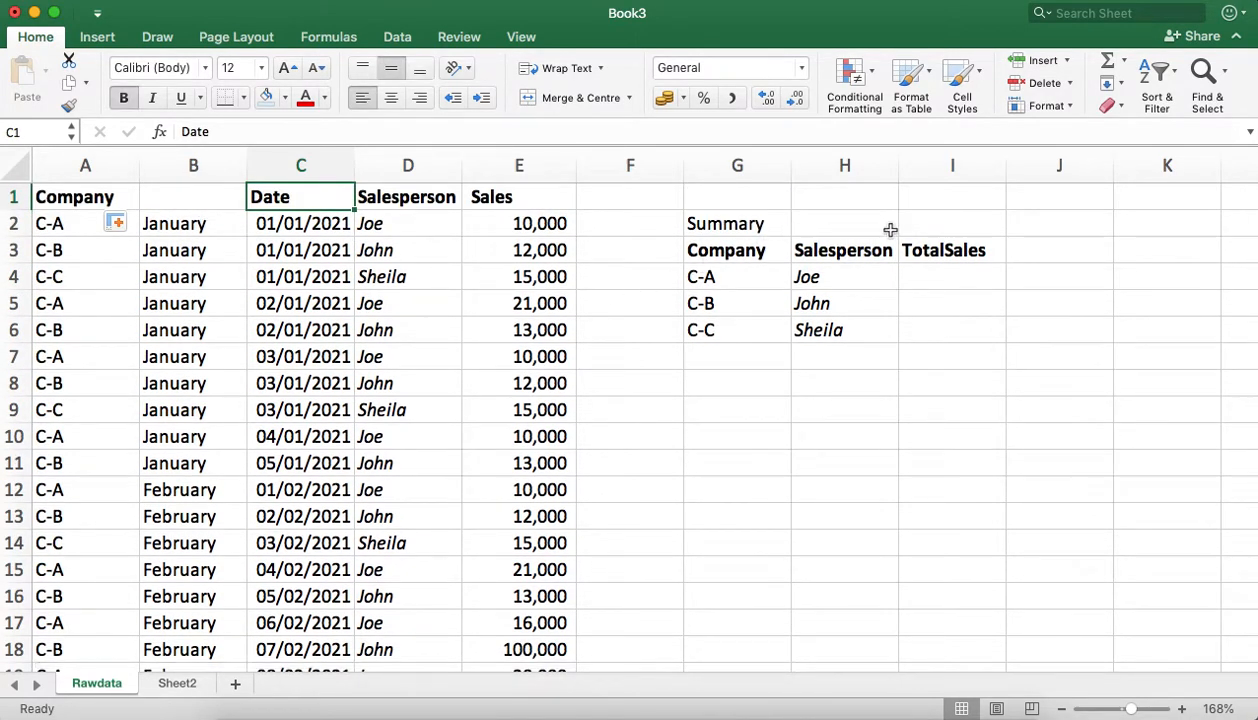
# Step: Add list data validation to I2, above the TotalSales heading, with the source January, February
pyautogui.click(888, 227)
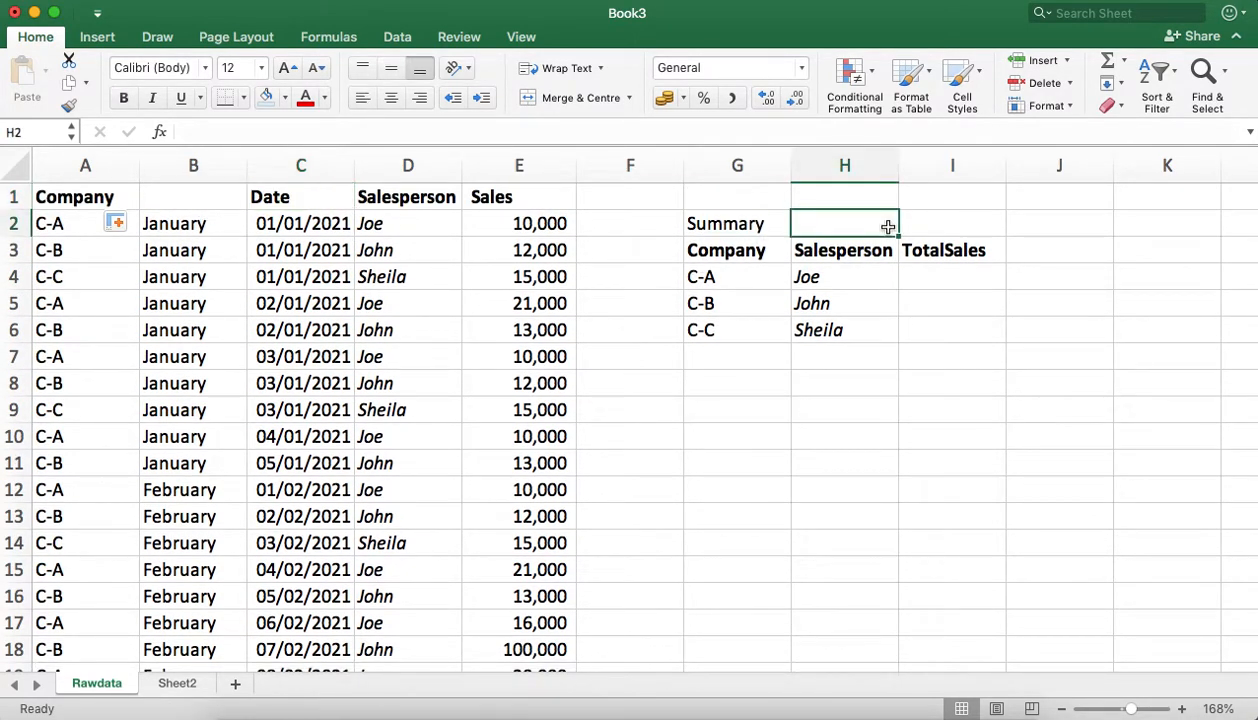
pyautogui.click(941, 218)
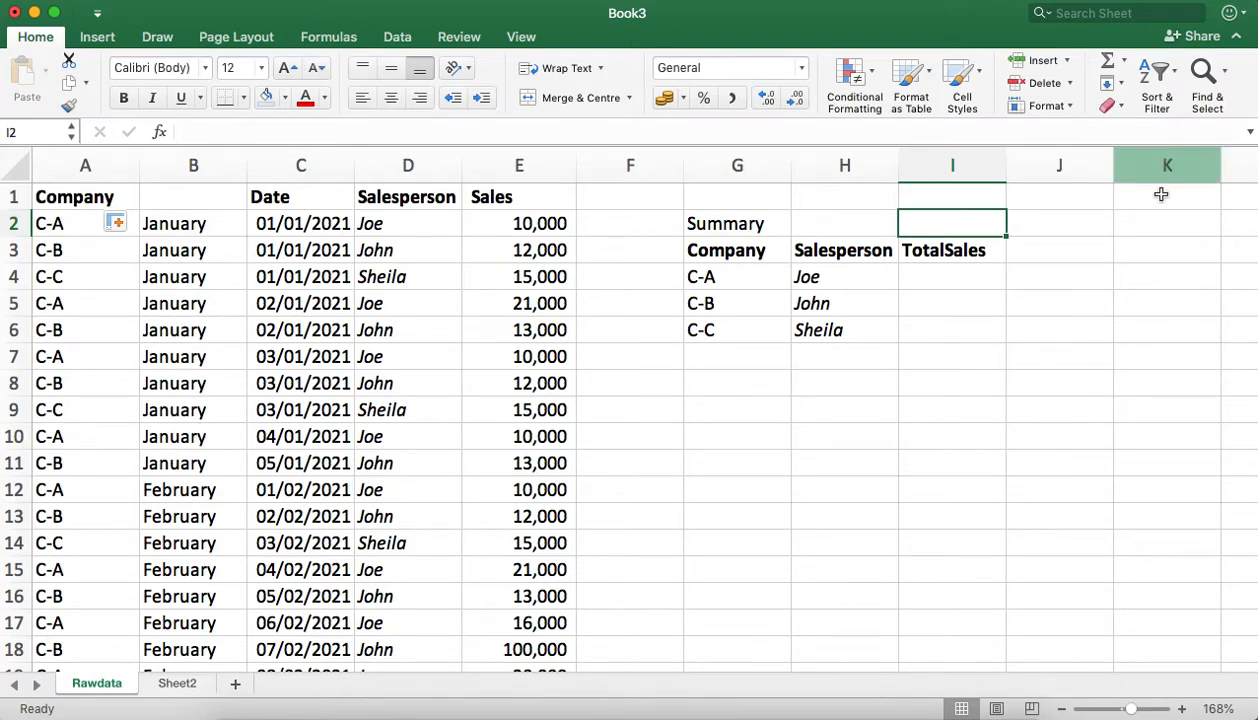
pyautogui.click(392, 38)
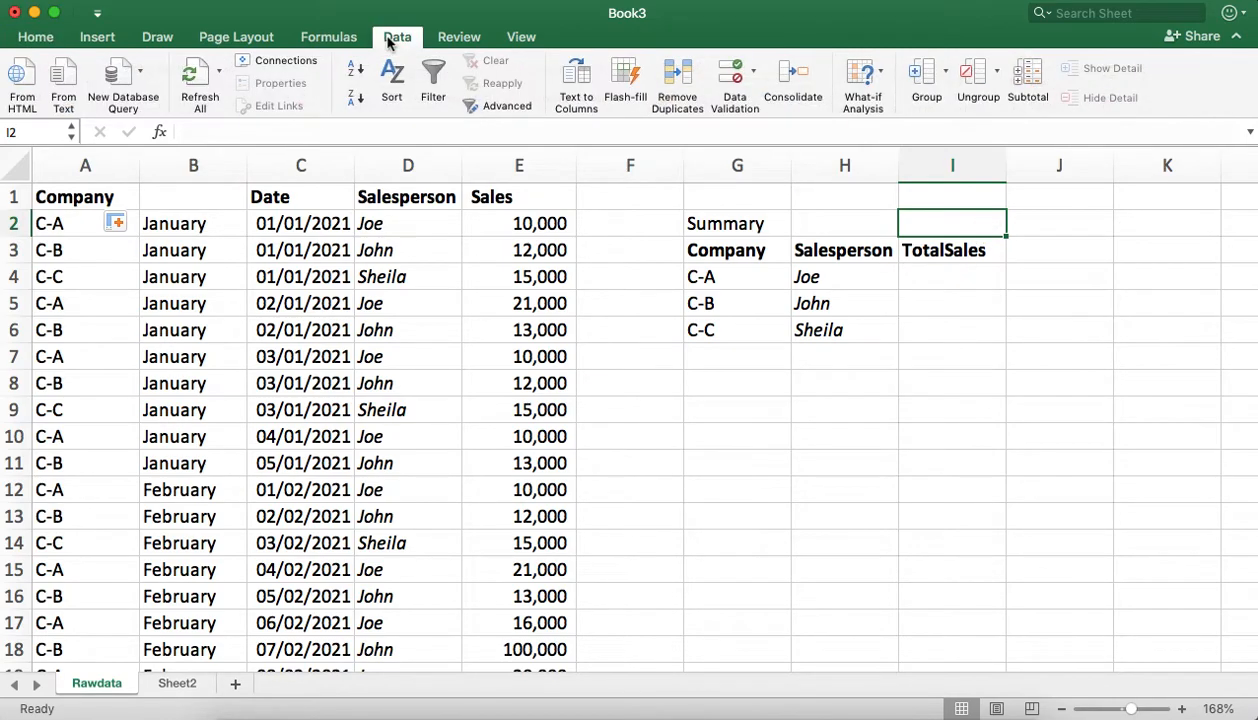
pyautogui.click(731, 80)
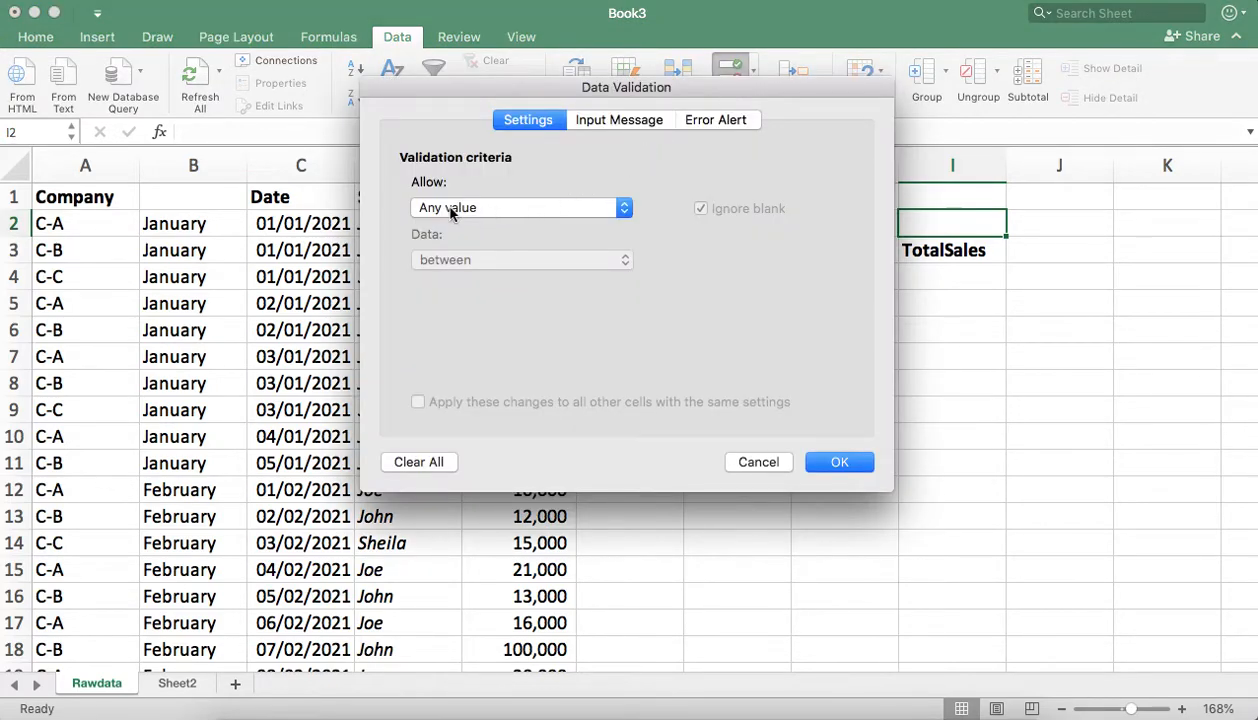
pyautogui.click(534, 205)
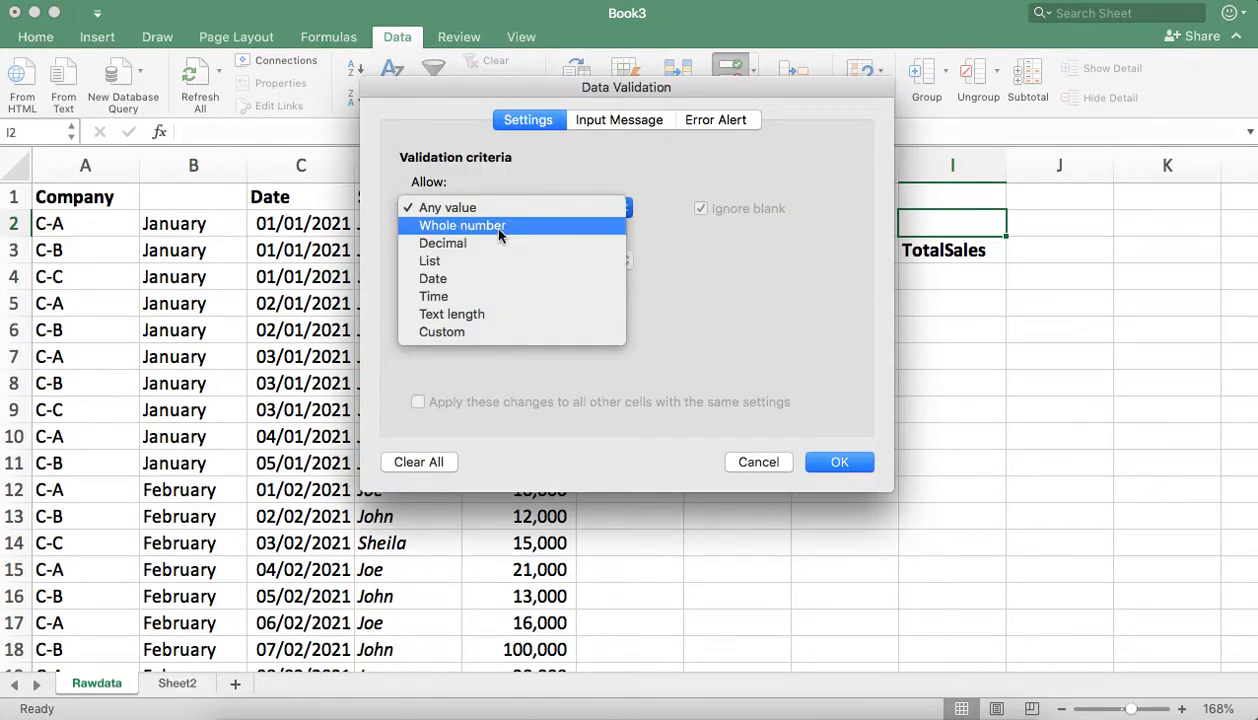
pyautogui.click(442, 259)
pyautogui.click(454, 313)
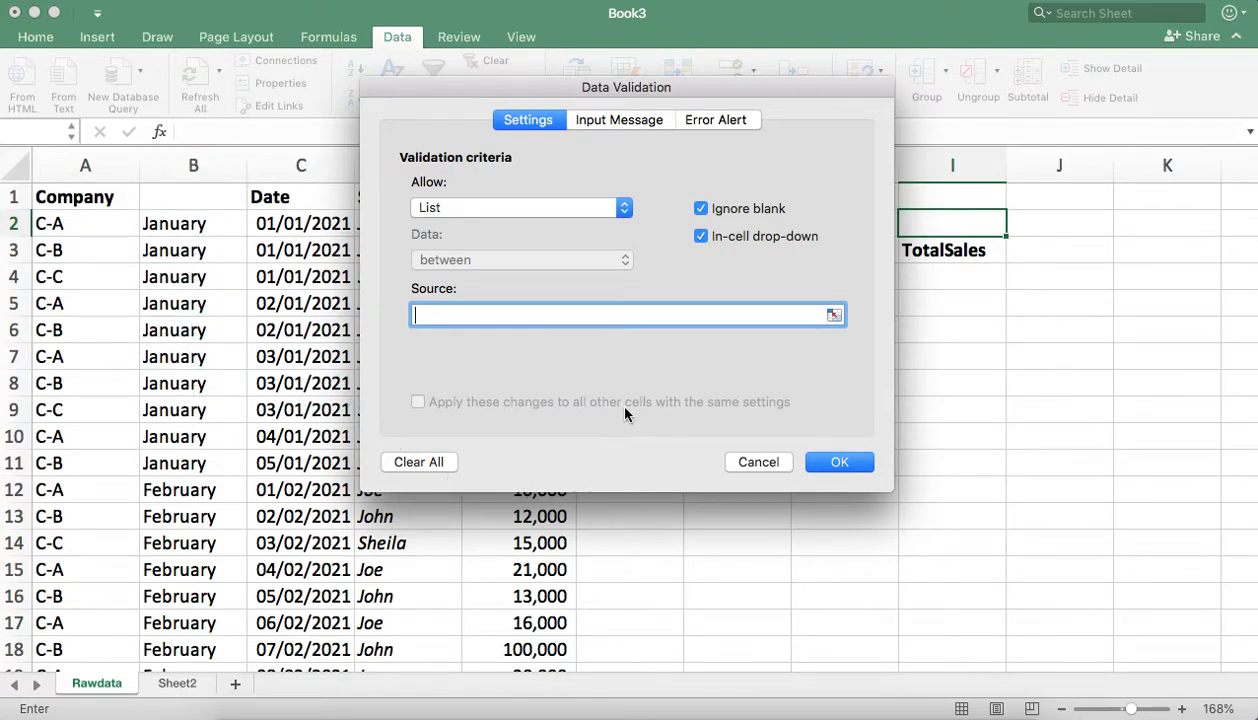
pyautogui.write('anuary, February')
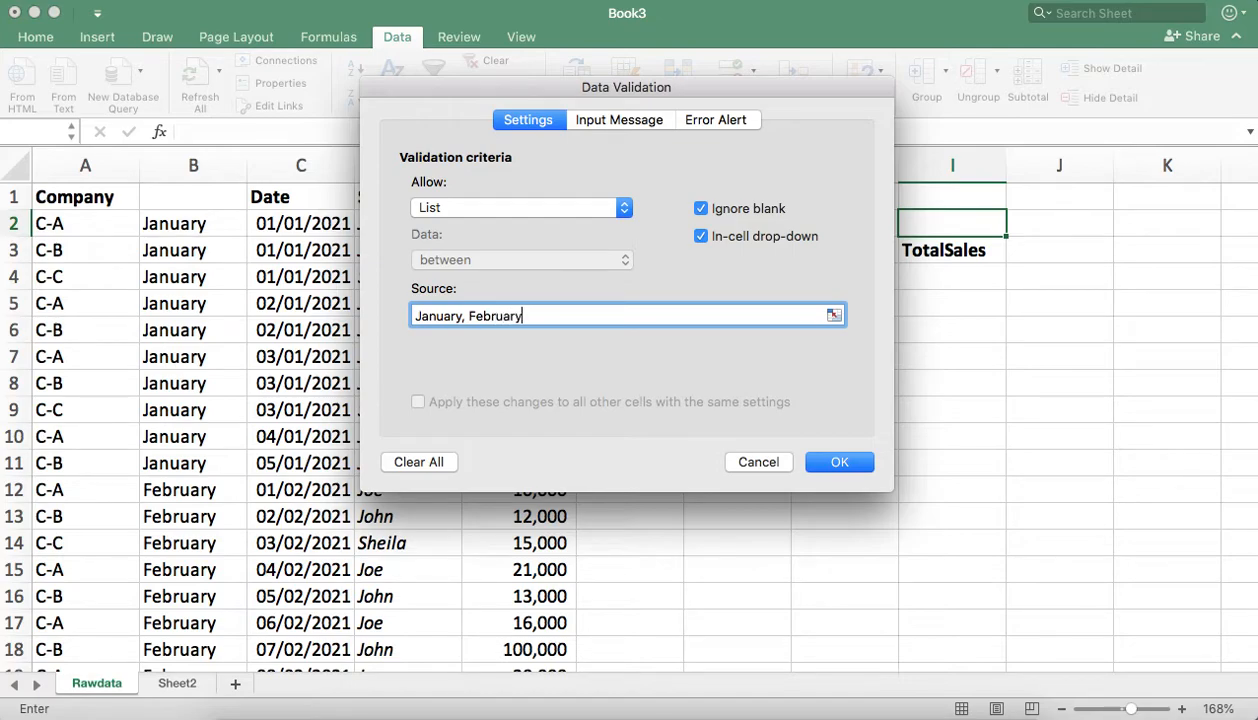
pyautogui.click(839, 461)
# Step: Test the drop-down list in I2 by choosing January and then February
pyautogui.click(1013, 227)
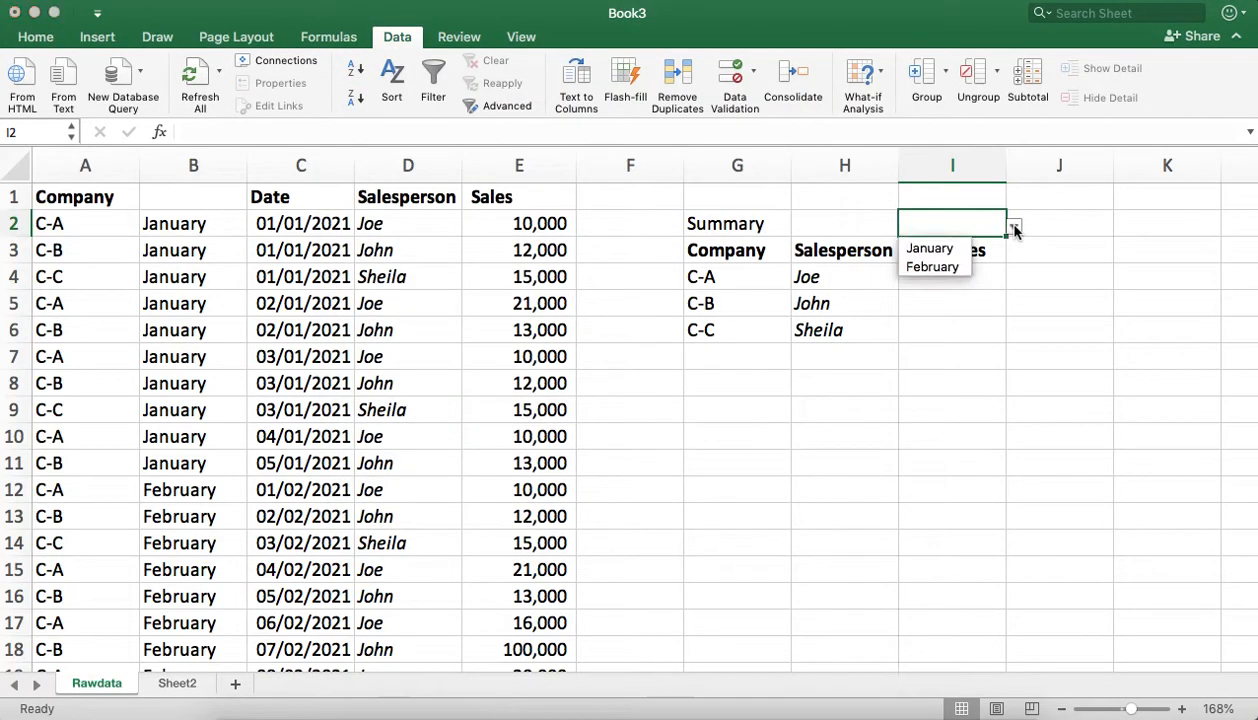
pyautogui.click(945, 247)
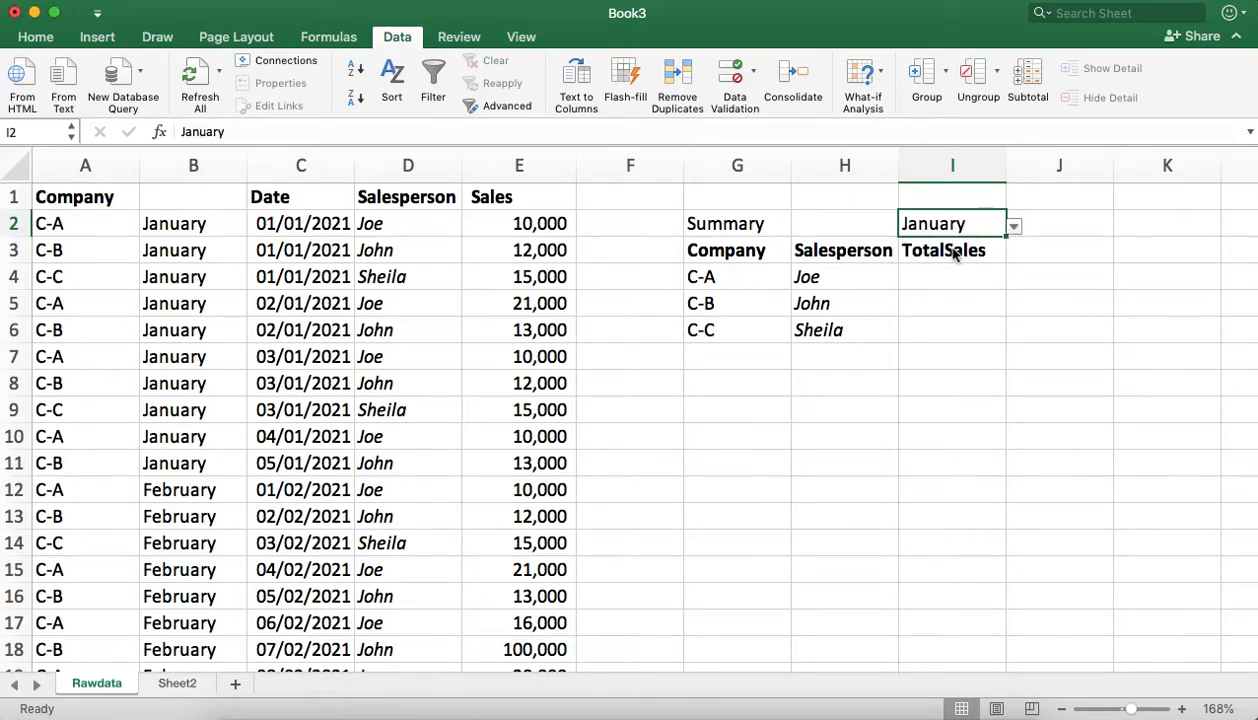
pyautogui.click(1013, 227)
pyautogui.click(948, 268)
pyautogui.click(1072, 243)
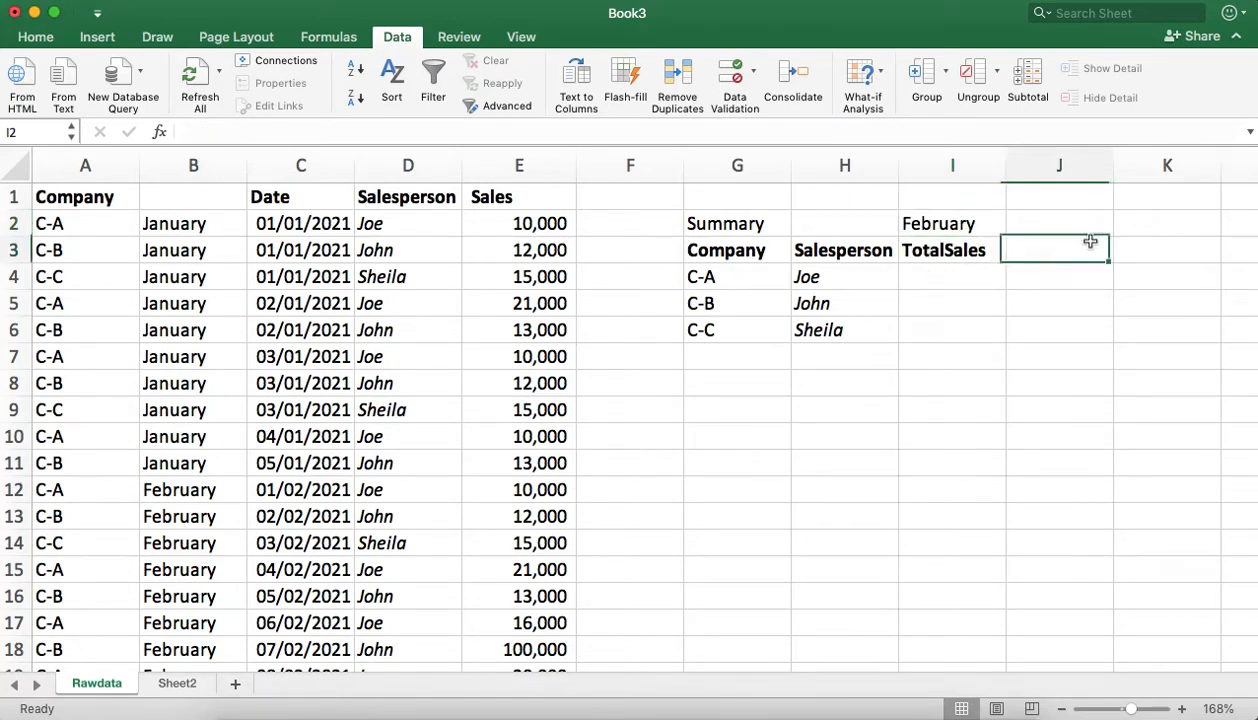
# Step: Set the month in I2 to January from its drop-down list
pyautogui.click(968, 228)
pyautogui.click(1013, 227)
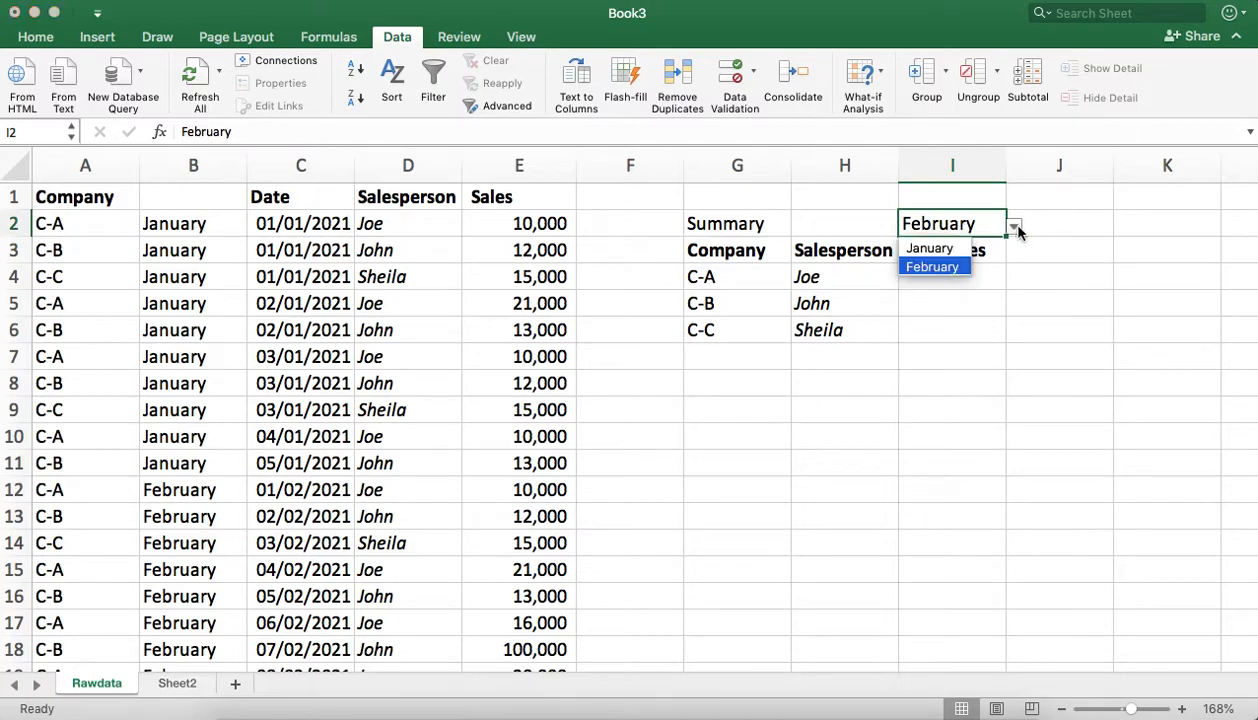
pyautogui.click(950, 249)
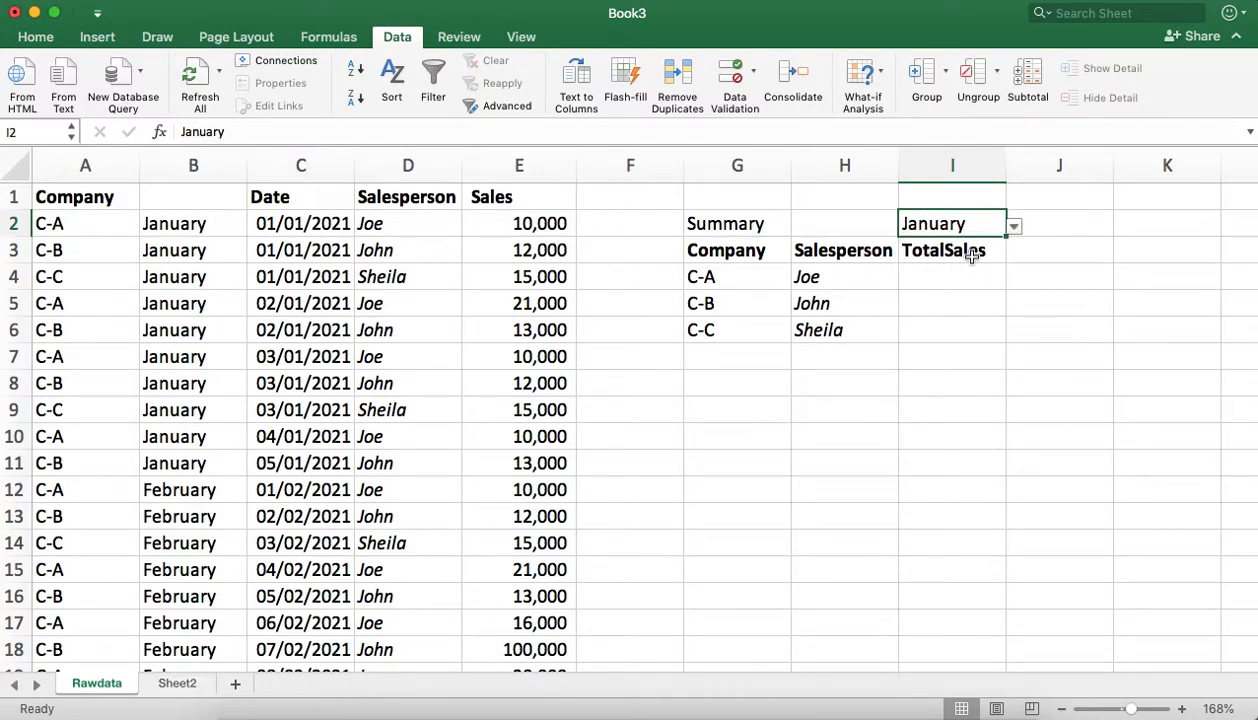
# Step: Start a SUMIFS formula in I4, below the TotalSales heading, with the Sales column E:E as its sum range
pyautogui.click(943, 265)
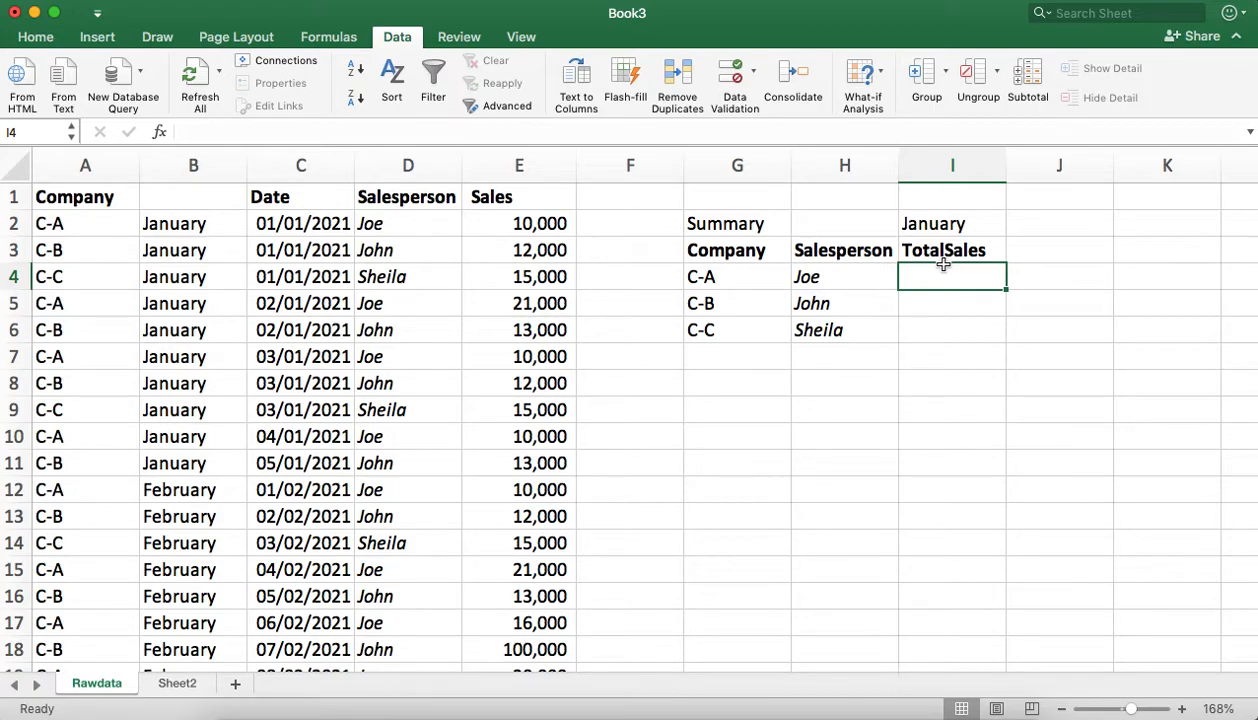
pyautogui.write('=')
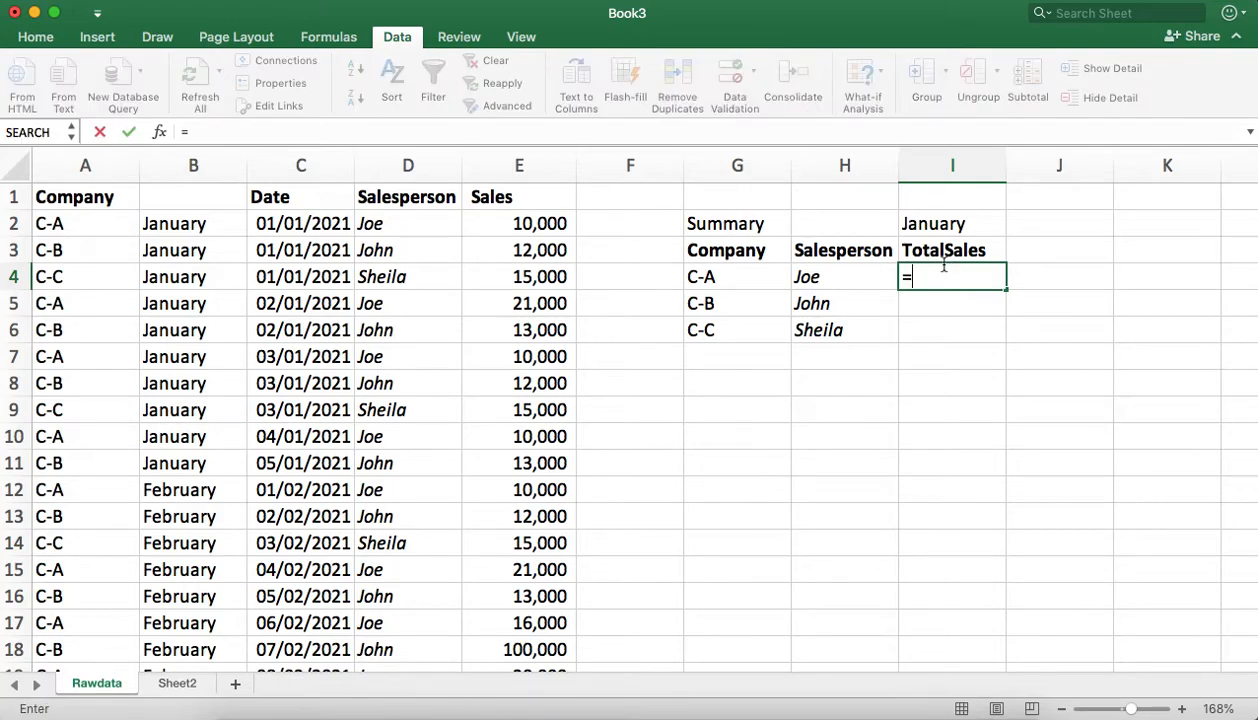
pyautogui.write('sum')
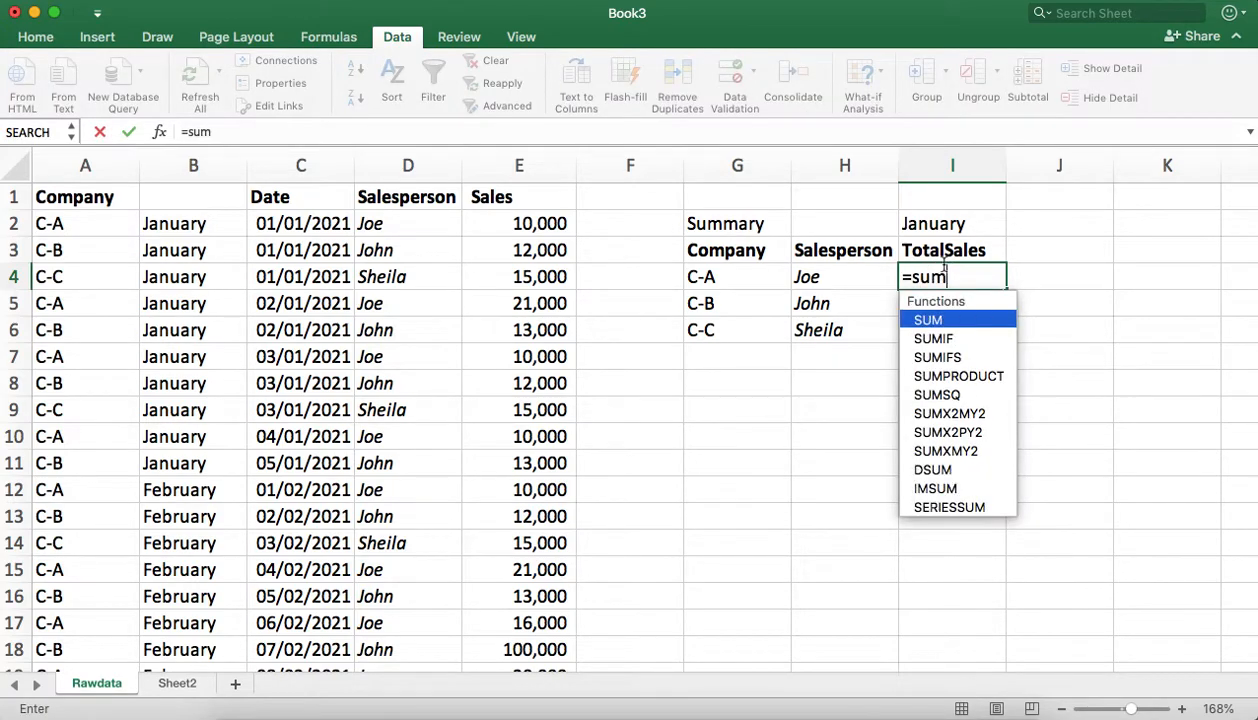
pyautogui.write('if')
pyautogui.press('Down')
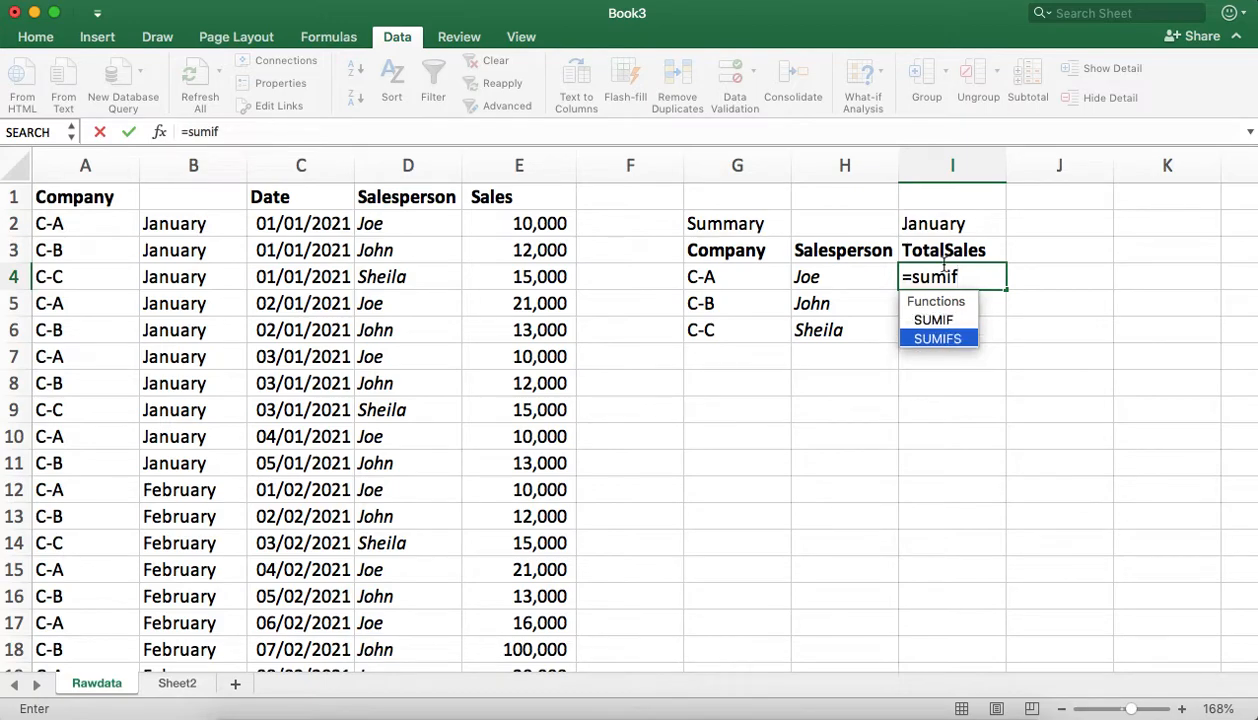
pyautogui.press('Tab')
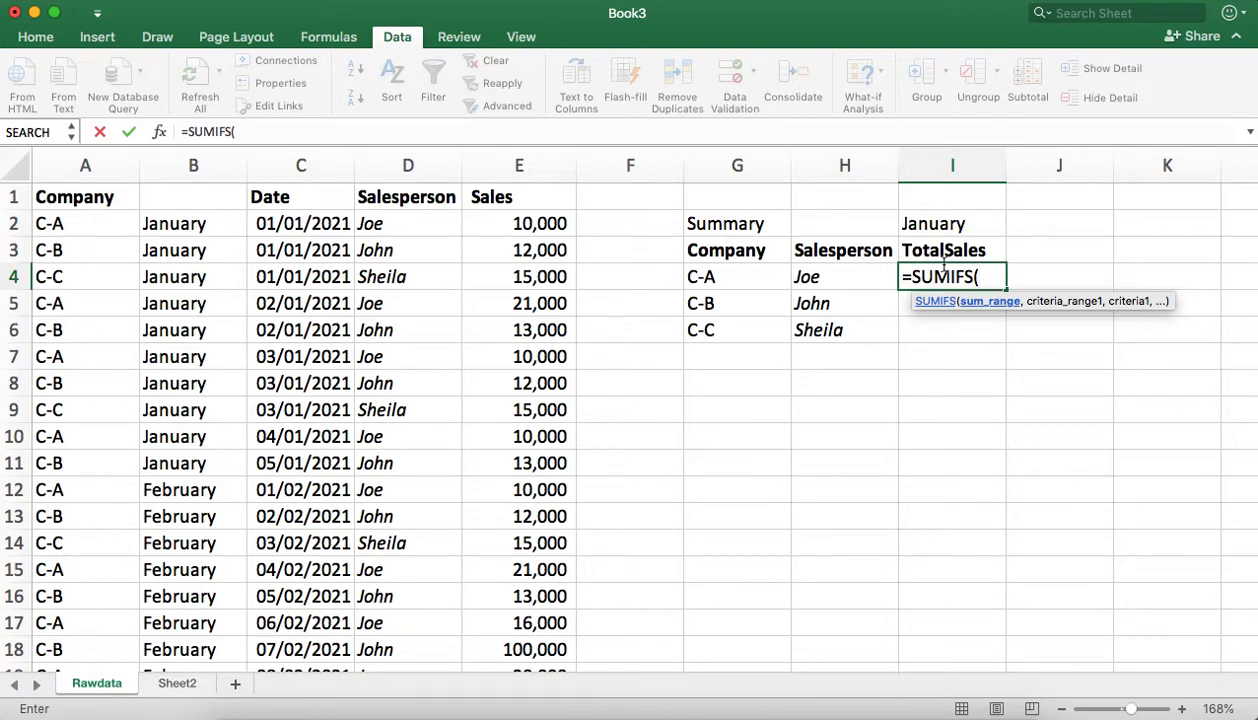
pyautogui.click(509, 165)
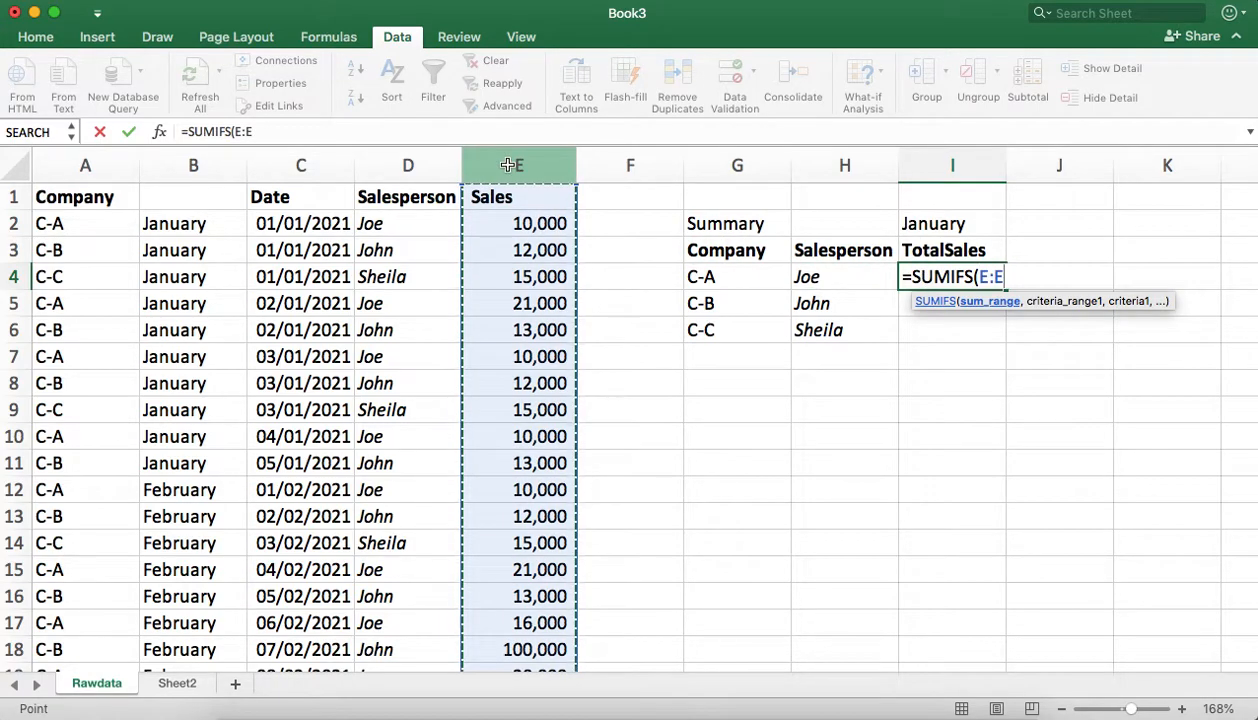
pyautogui.write(',')
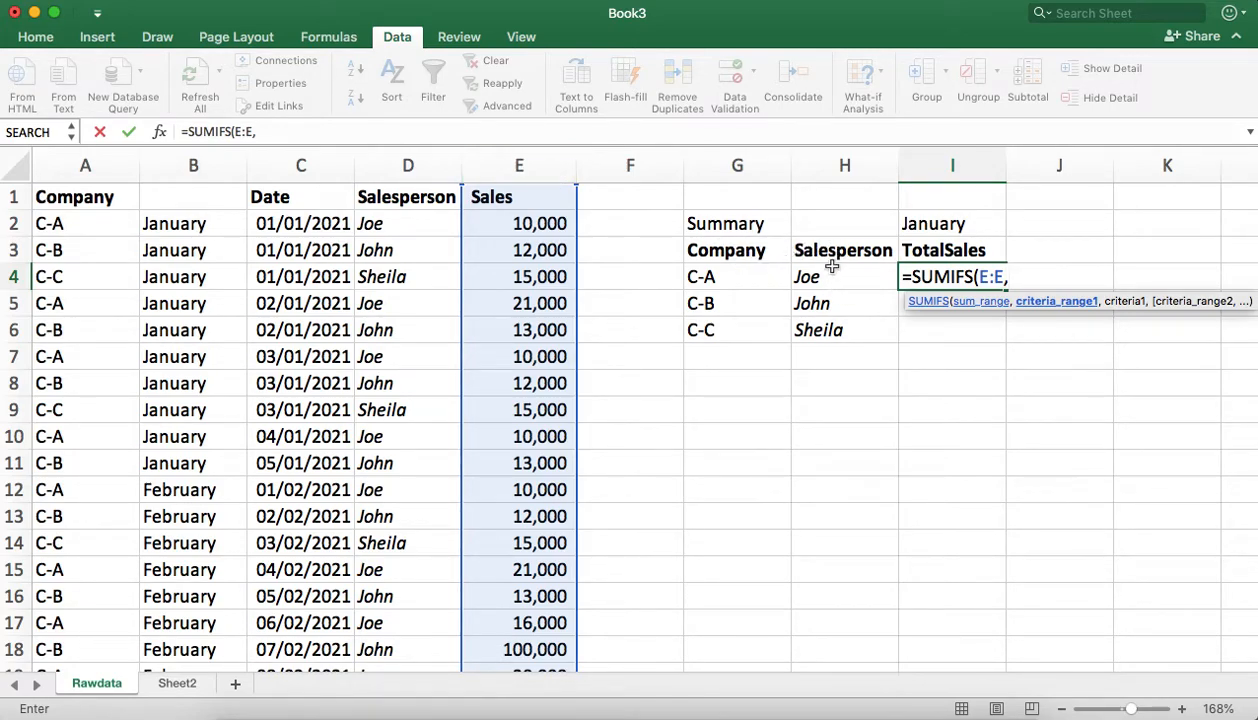
# Step: Add the first criteria pair to the SUMIFS formula, matching the Salesperson column D:D to H4
pyautogui.click(410, 165)
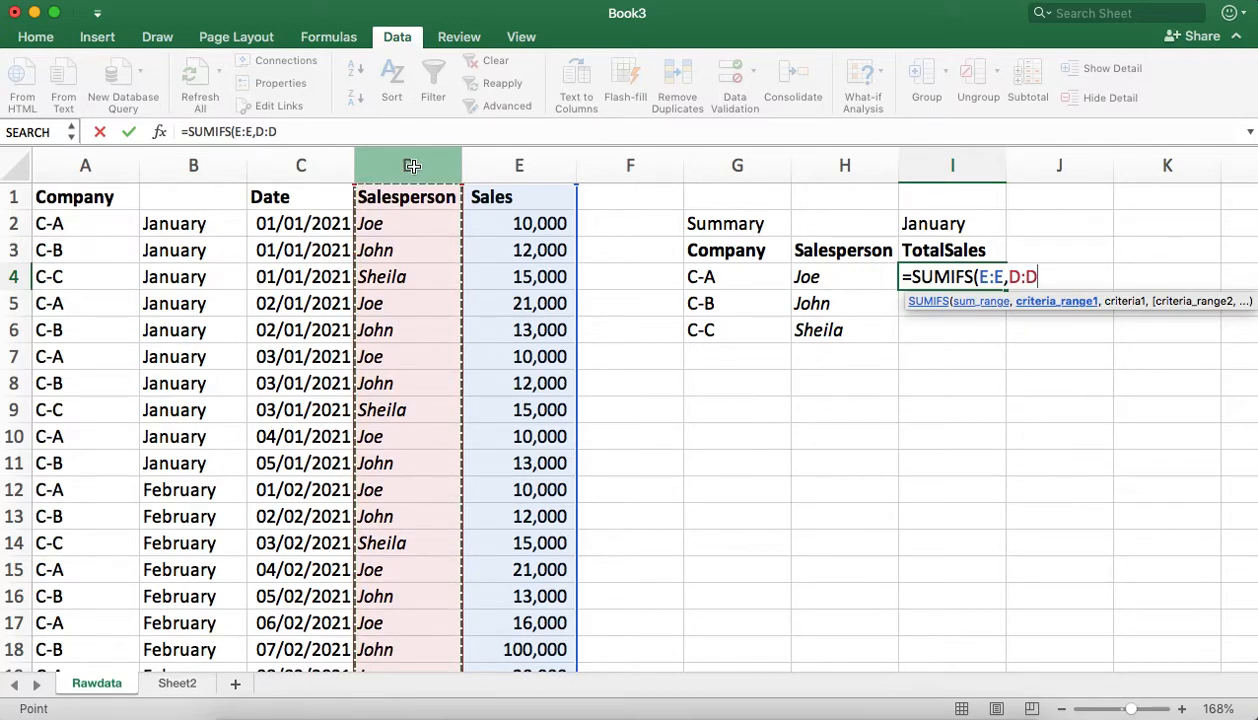
pyautogui.write(',')
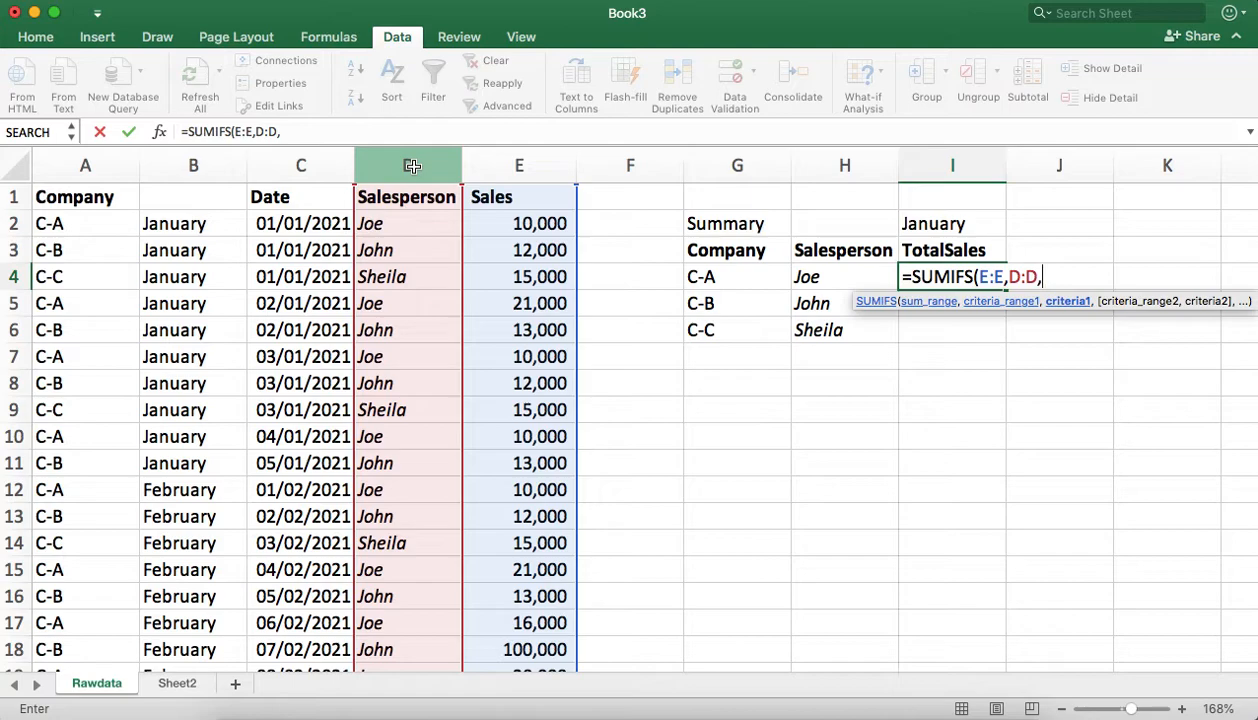
pyautogui.click(841, 277)
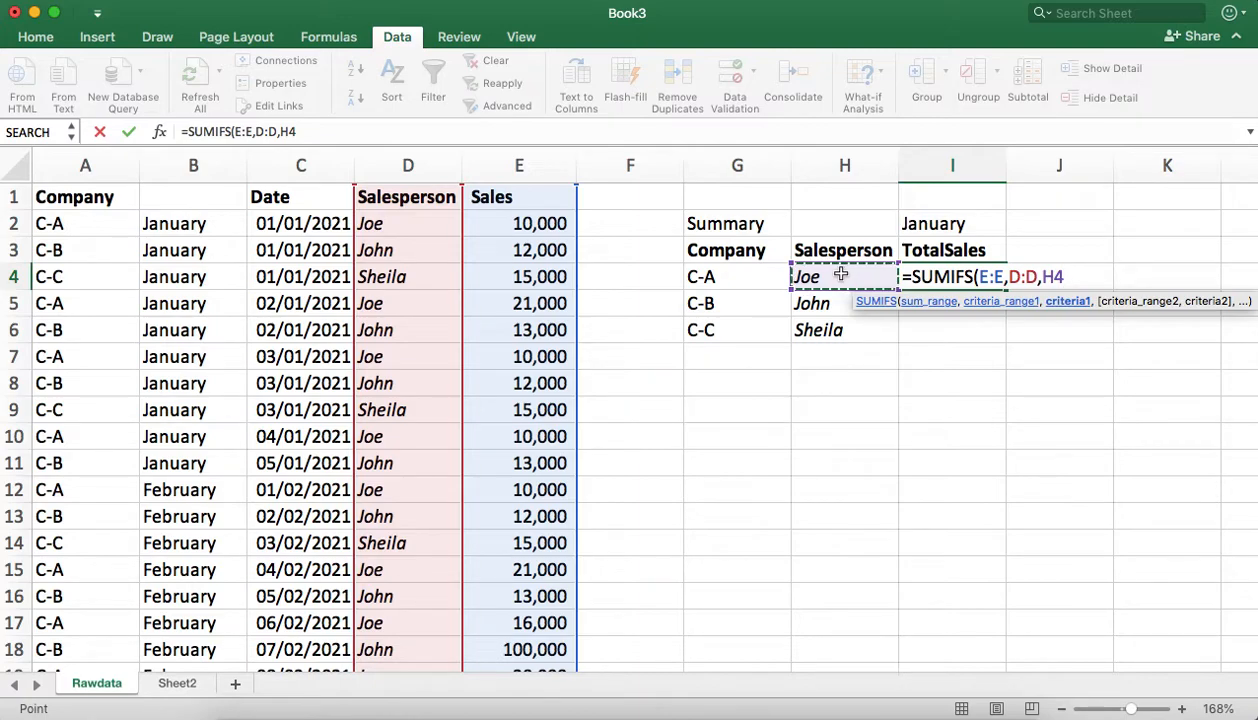
pyautogui.write(',')
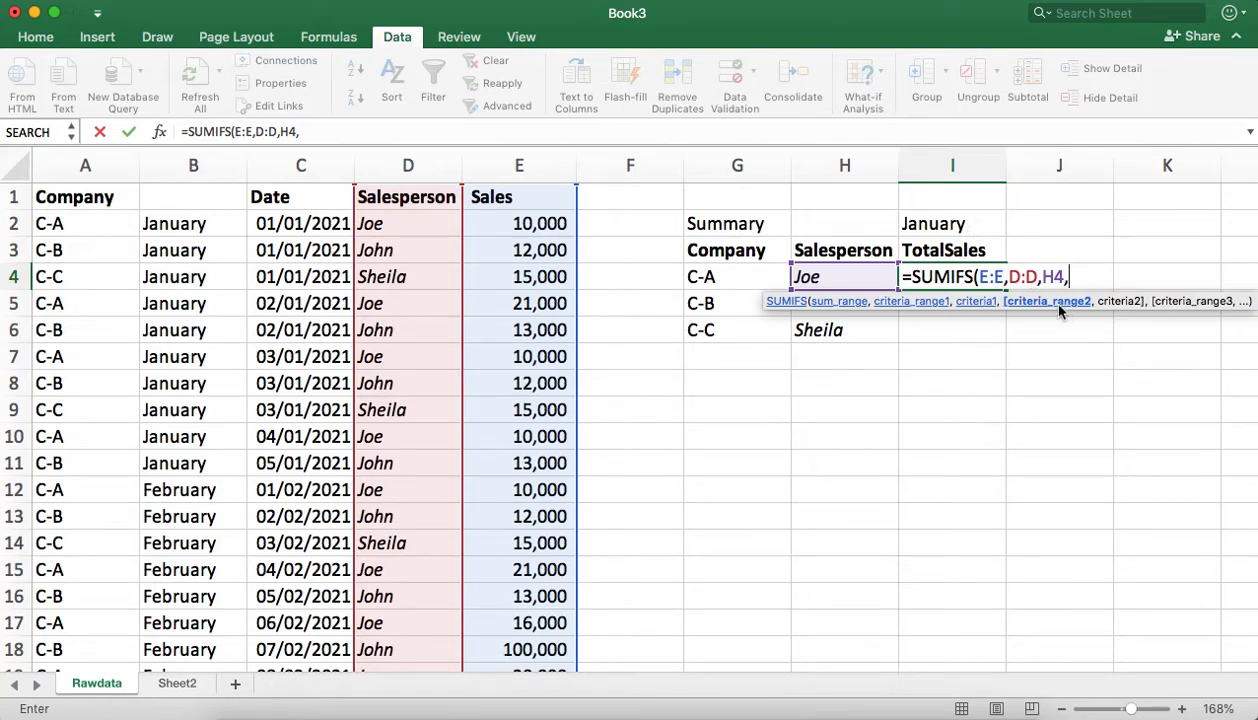
# Step: Add a second criteria pair to the SUMIFS formula, matching the month column B:B to the absolute reference $I$2
pyautogui.click(189, 166)
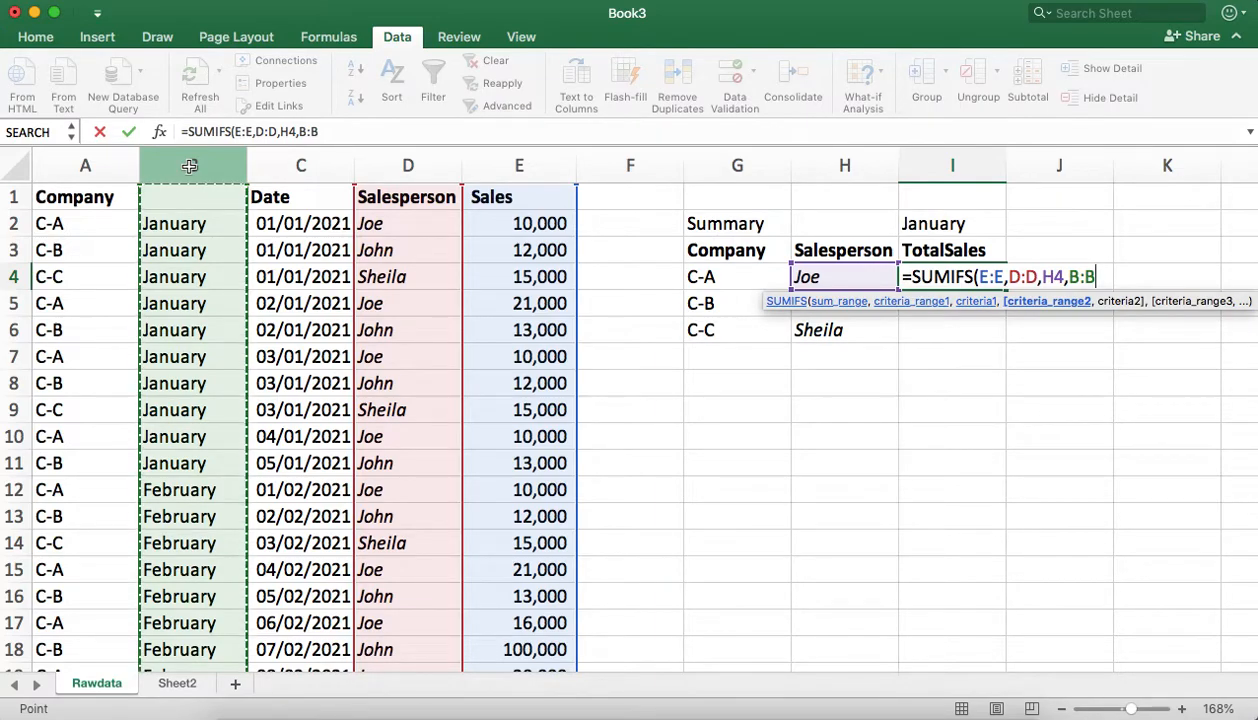
pyautogui.write(',')
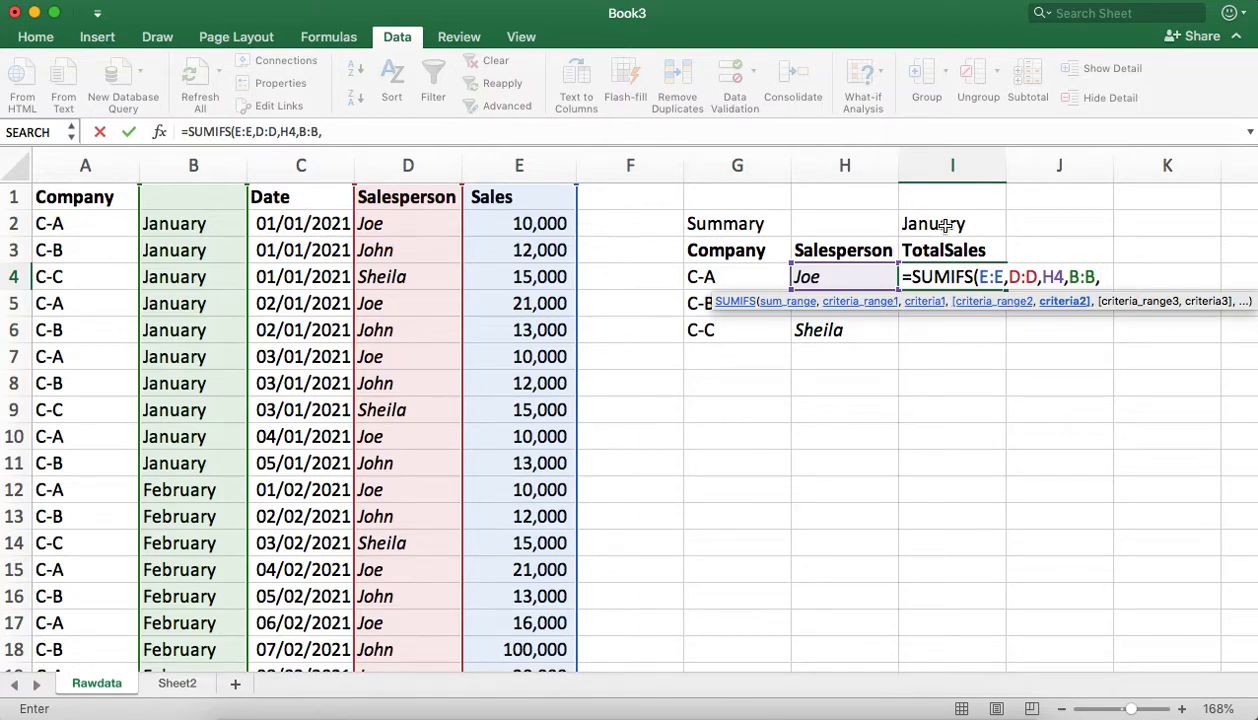
pyautogui.click(945, 226)
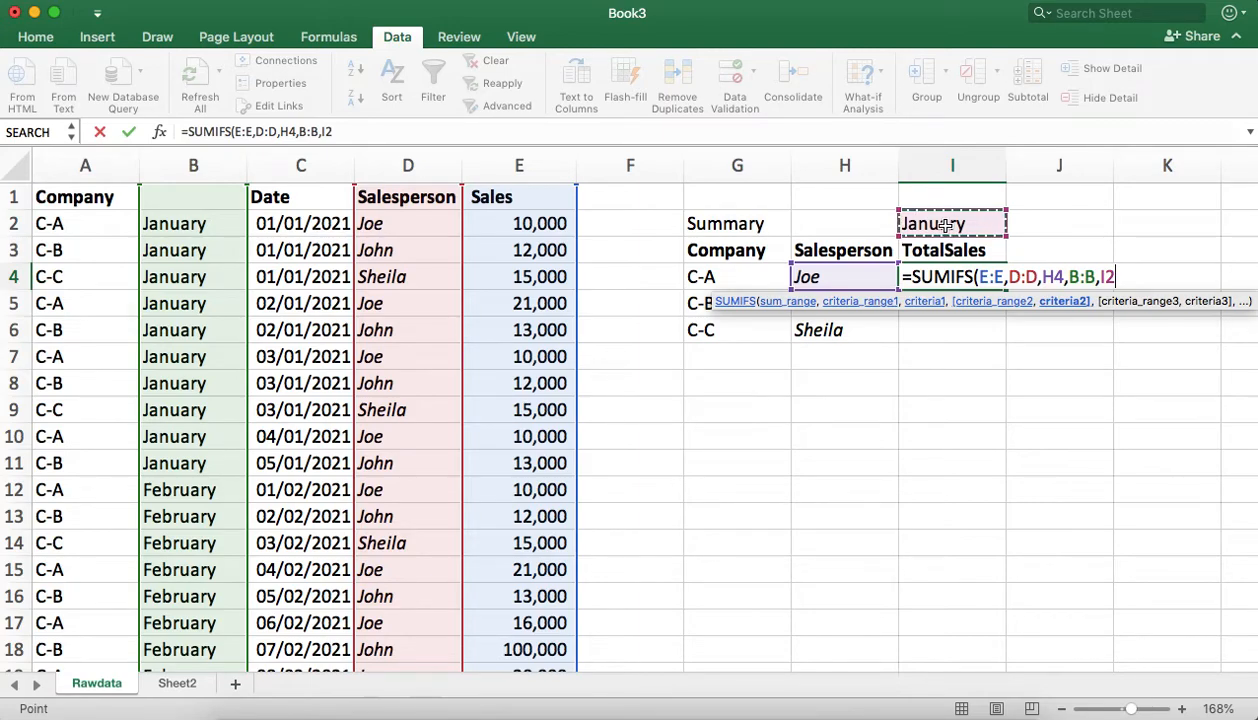
pyautogui.press('F4')
pyautogui.write(',')
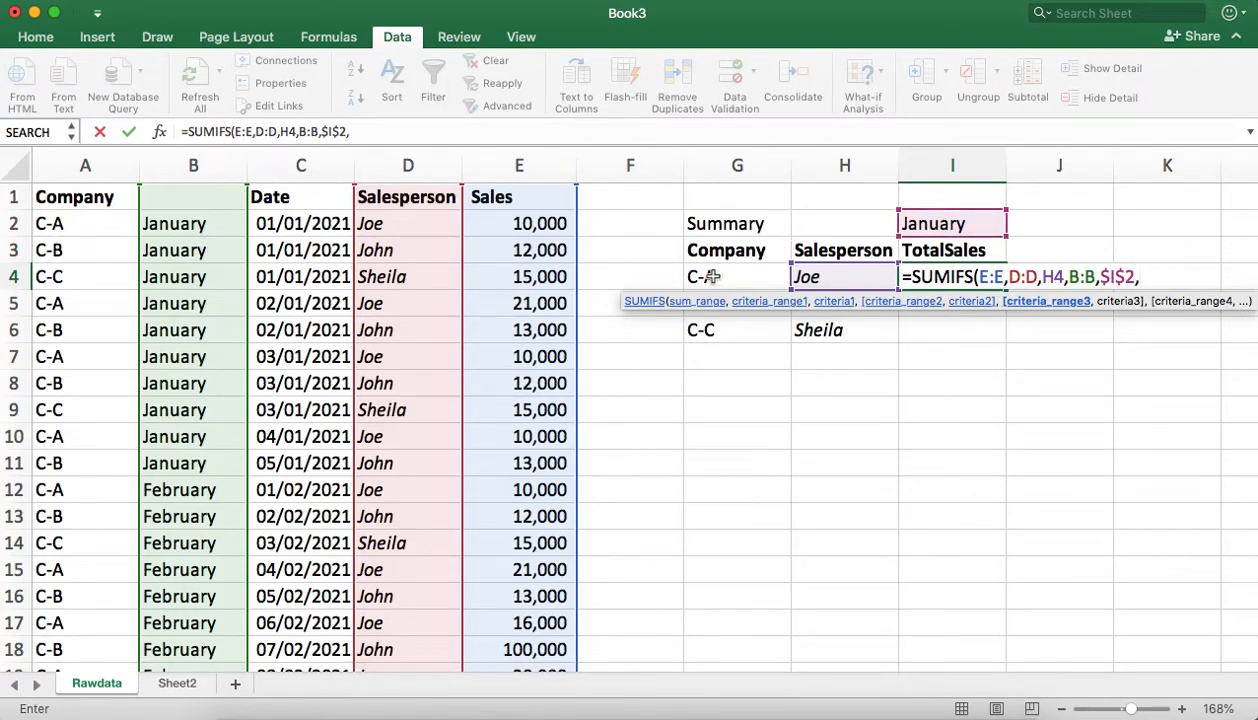
# Step: Complete the SUMIFS formula with a third criteria pair matching Company column A:A to G4, and fill it down to I6
pyautogui.click(96, 163)
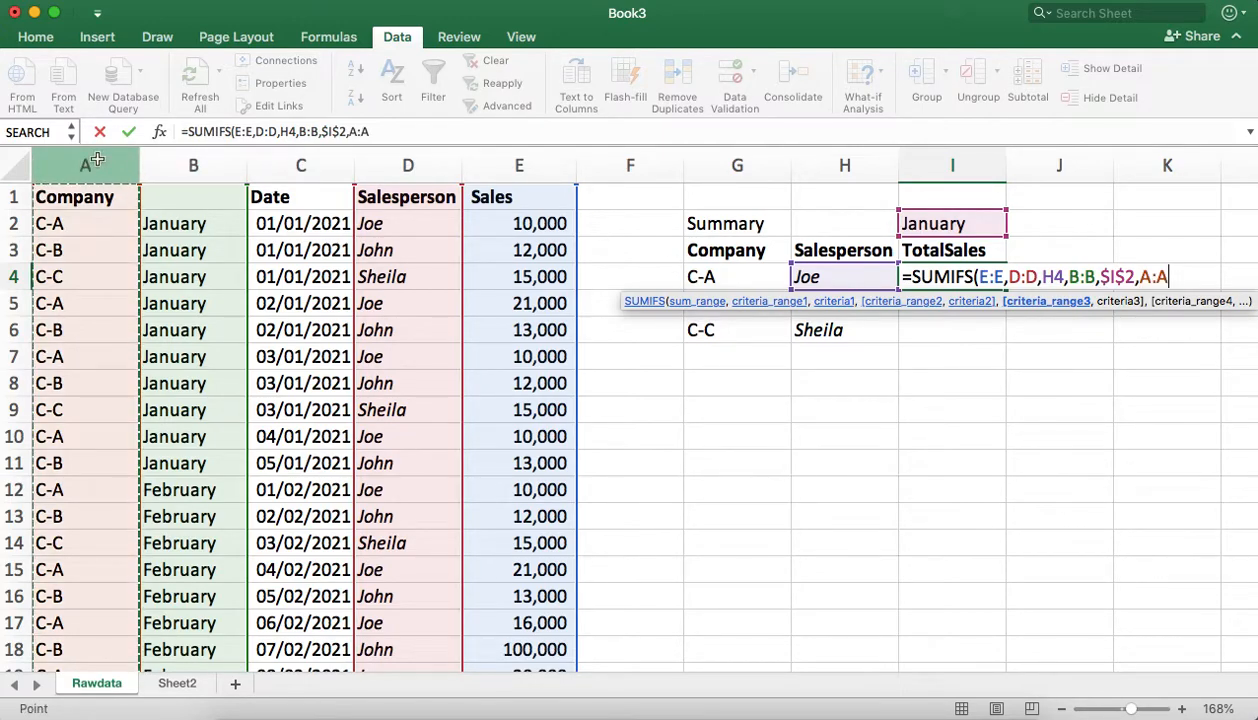
pyautogui.write(',')
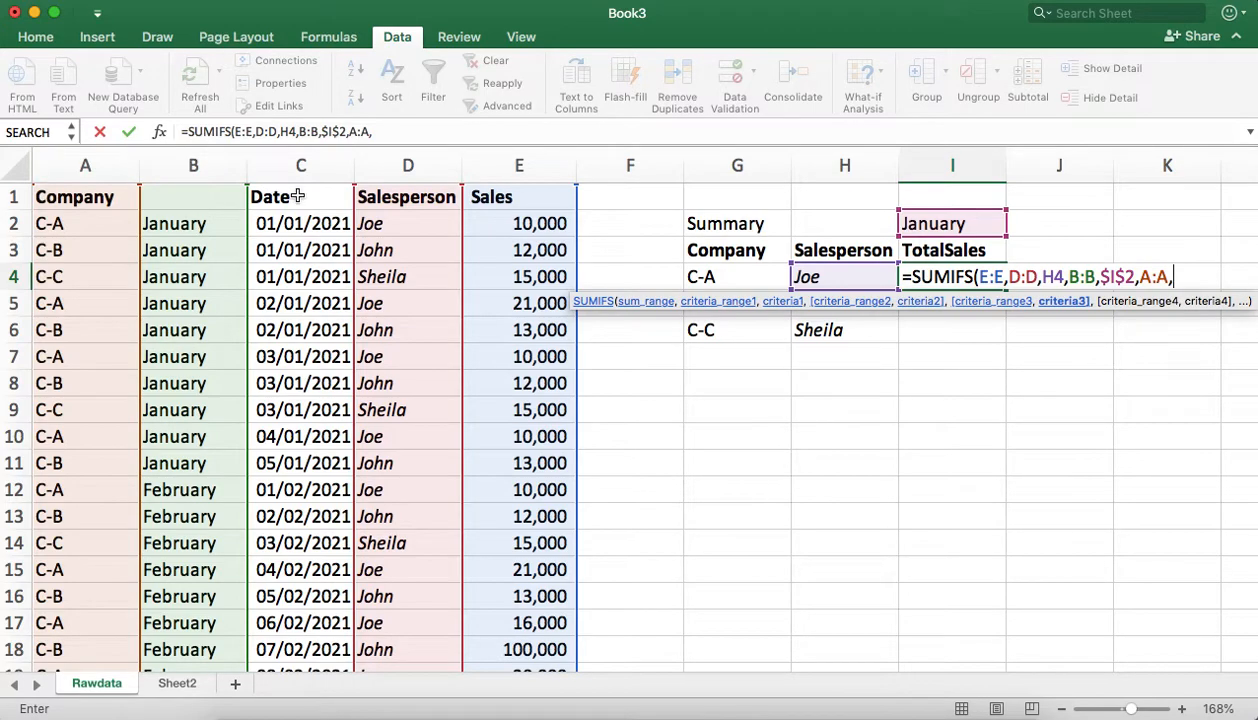
pyautogui.click(725, 274)
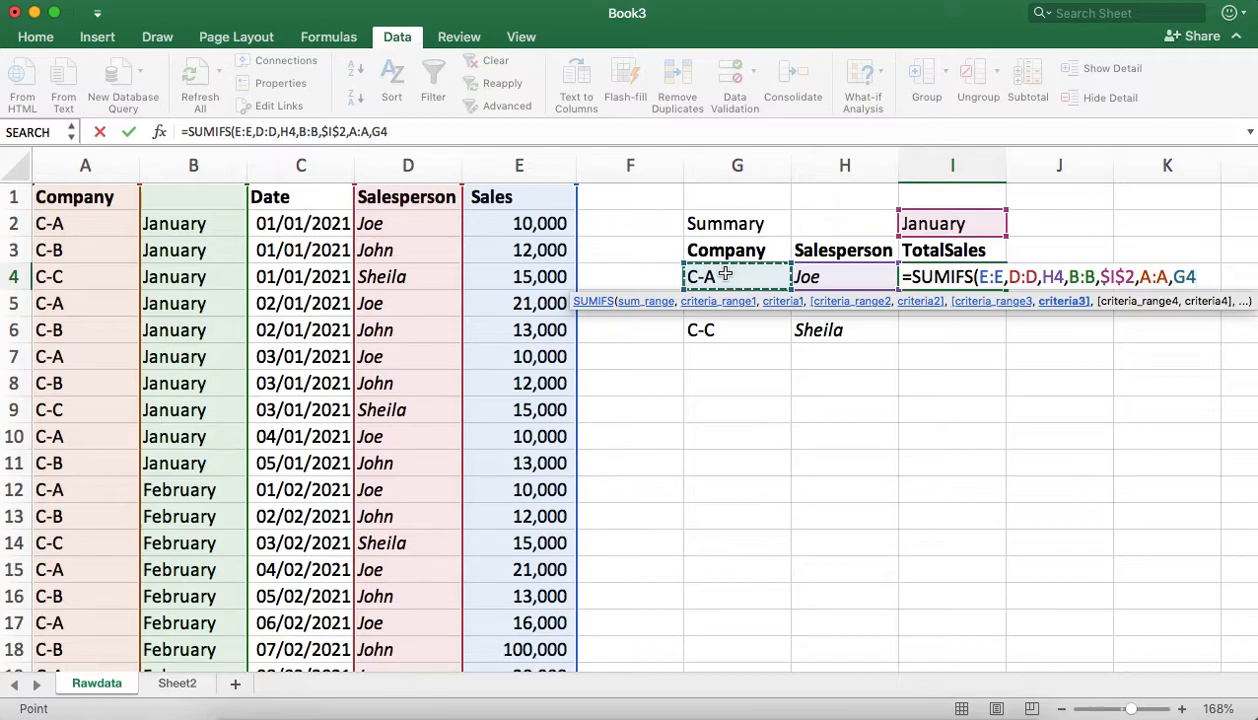
pyautogui.press('Return')
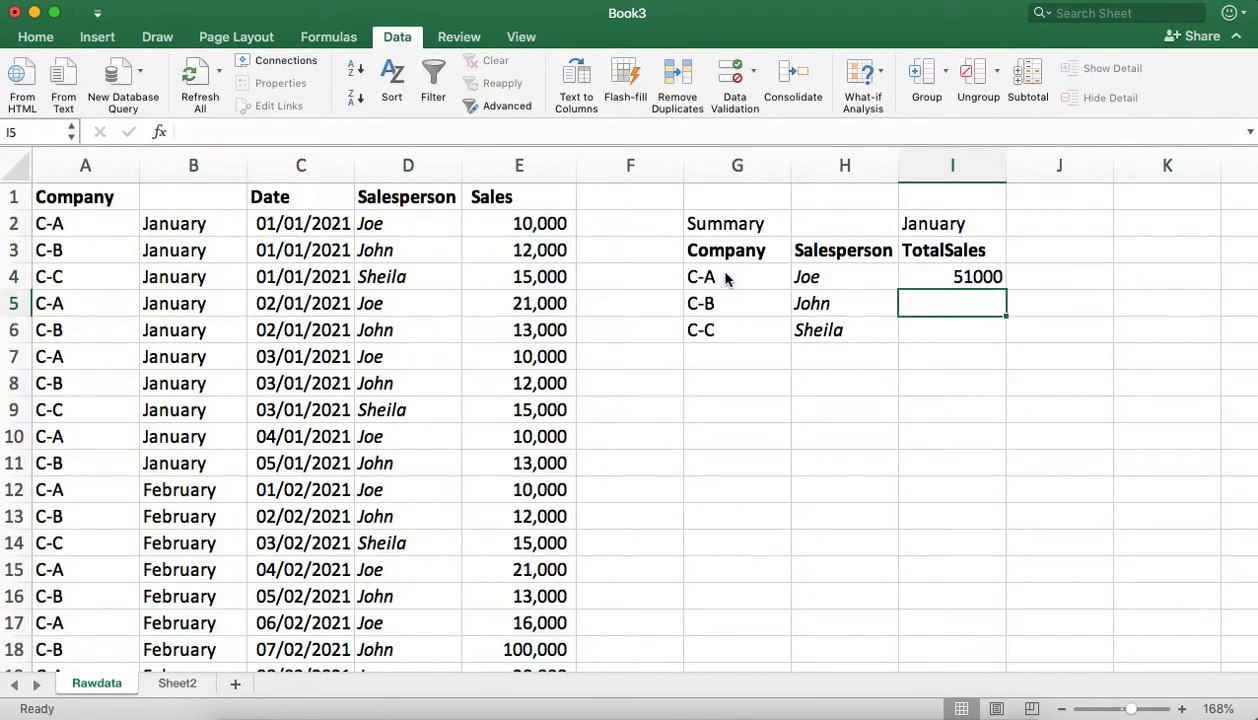
pyautogui.click(940, 267)
pyautogui.doubleClick(1004, 289)
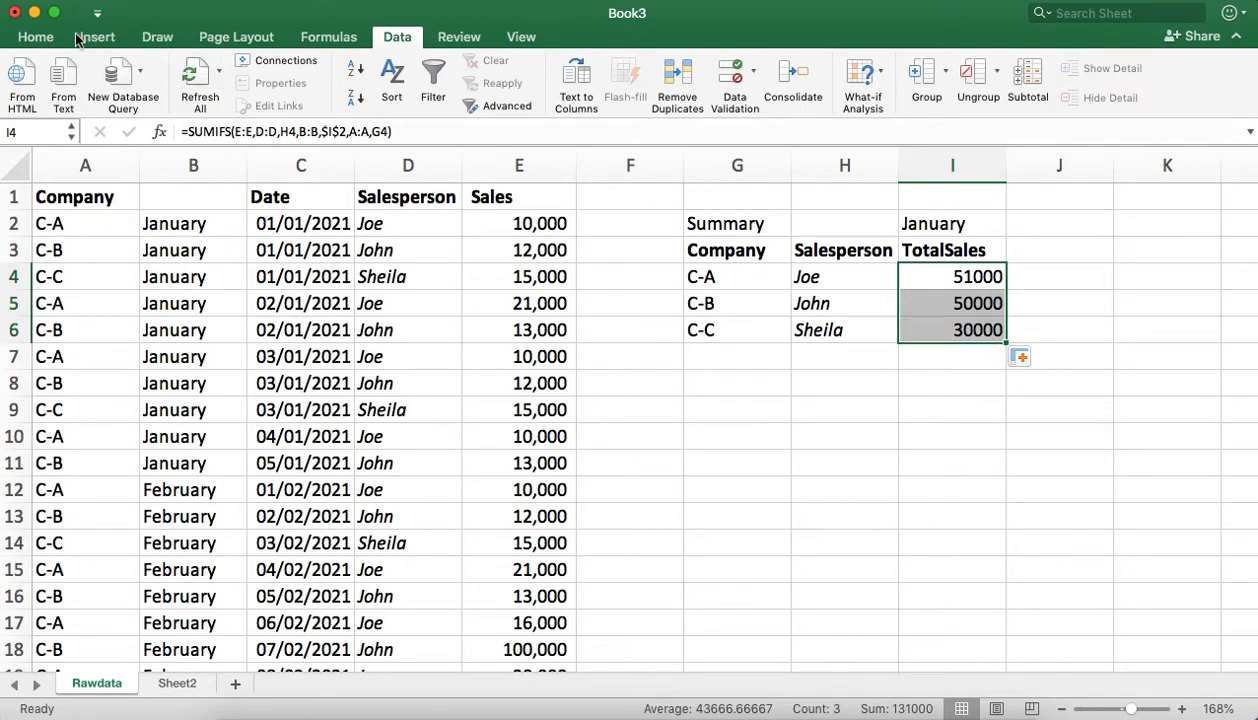
# Step: Format the totals in I4:I6 in comma style without decimals and in italics
pyautogui.click(35, 37)
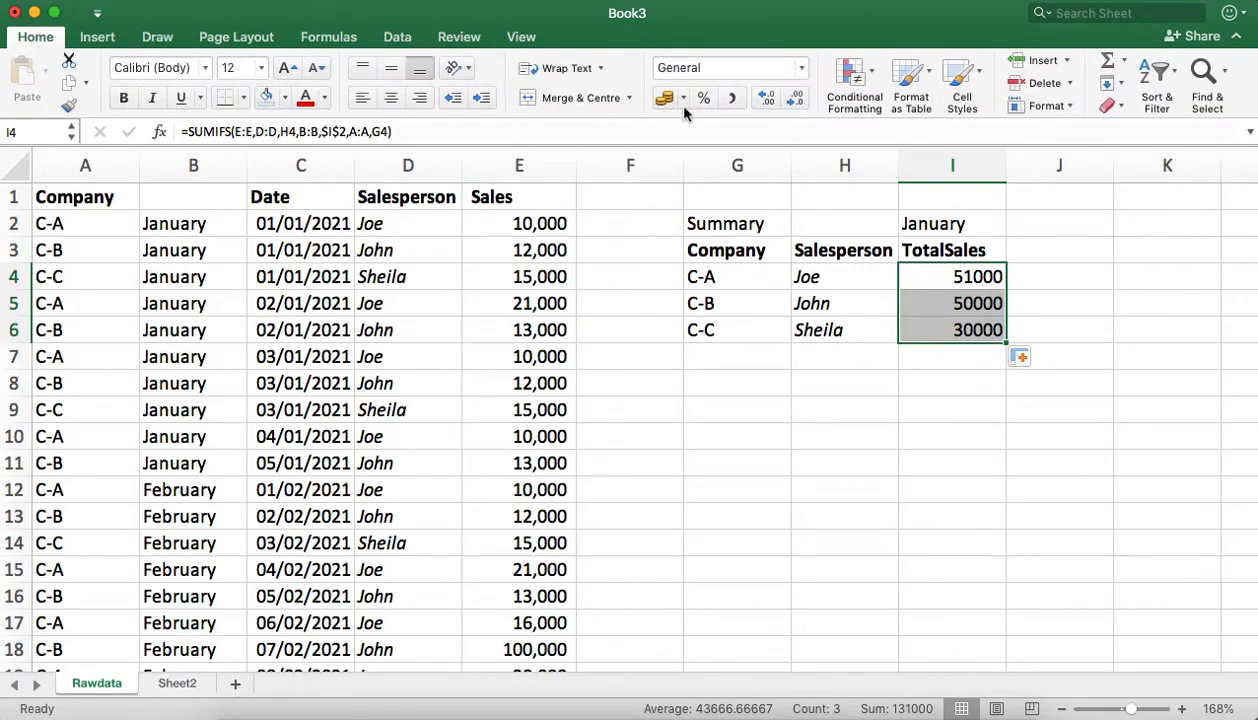
pyautogui.click(738, 99)
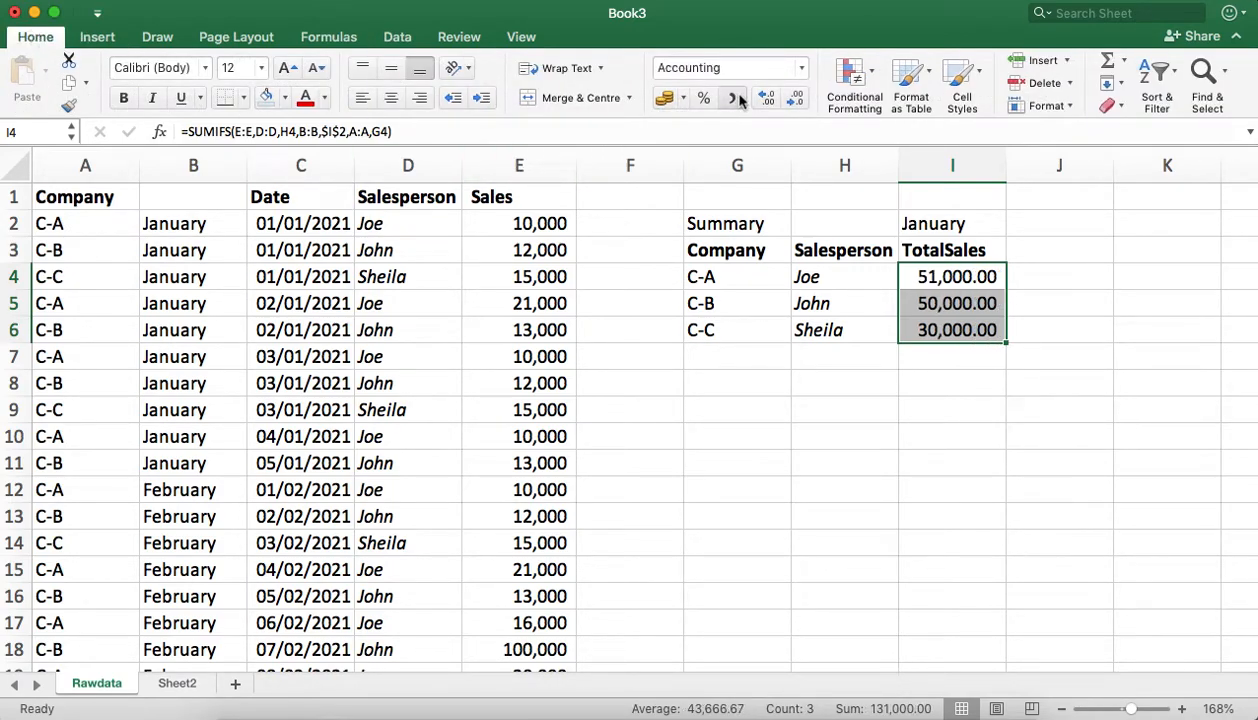
pyautogui.click(796, 99)
pyautogui.click(796, 99)
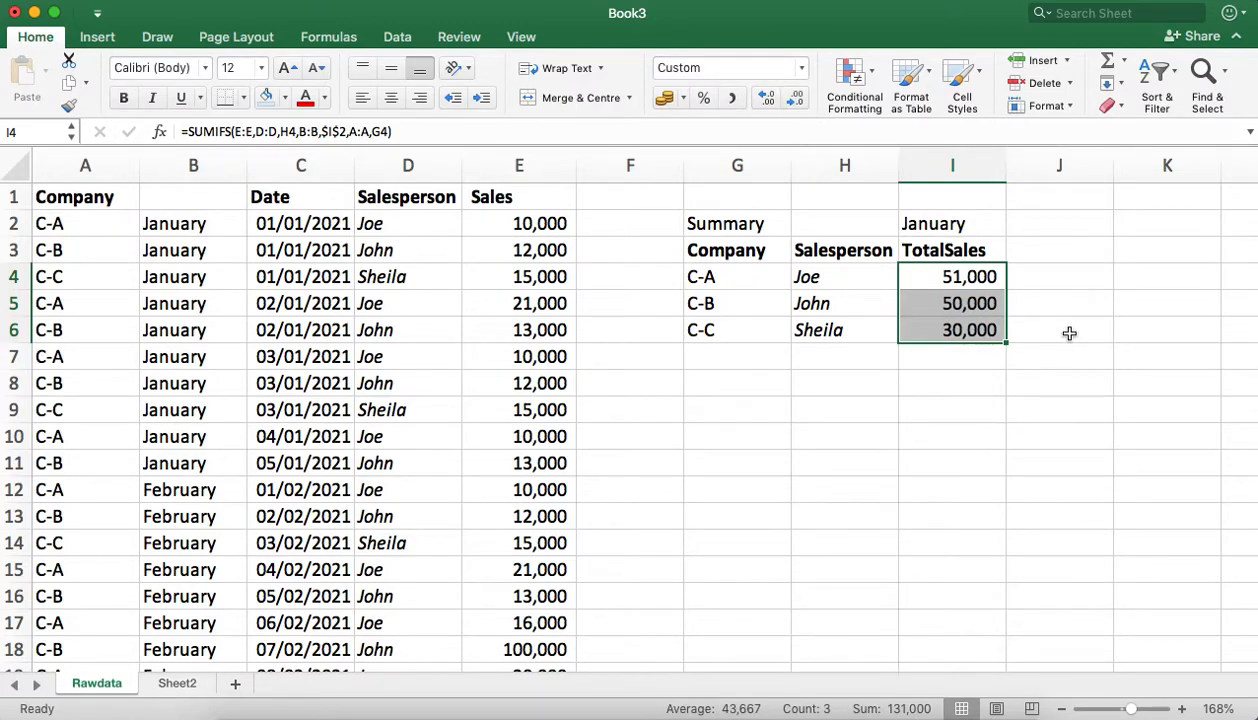
pyautogui.click(152, 97)
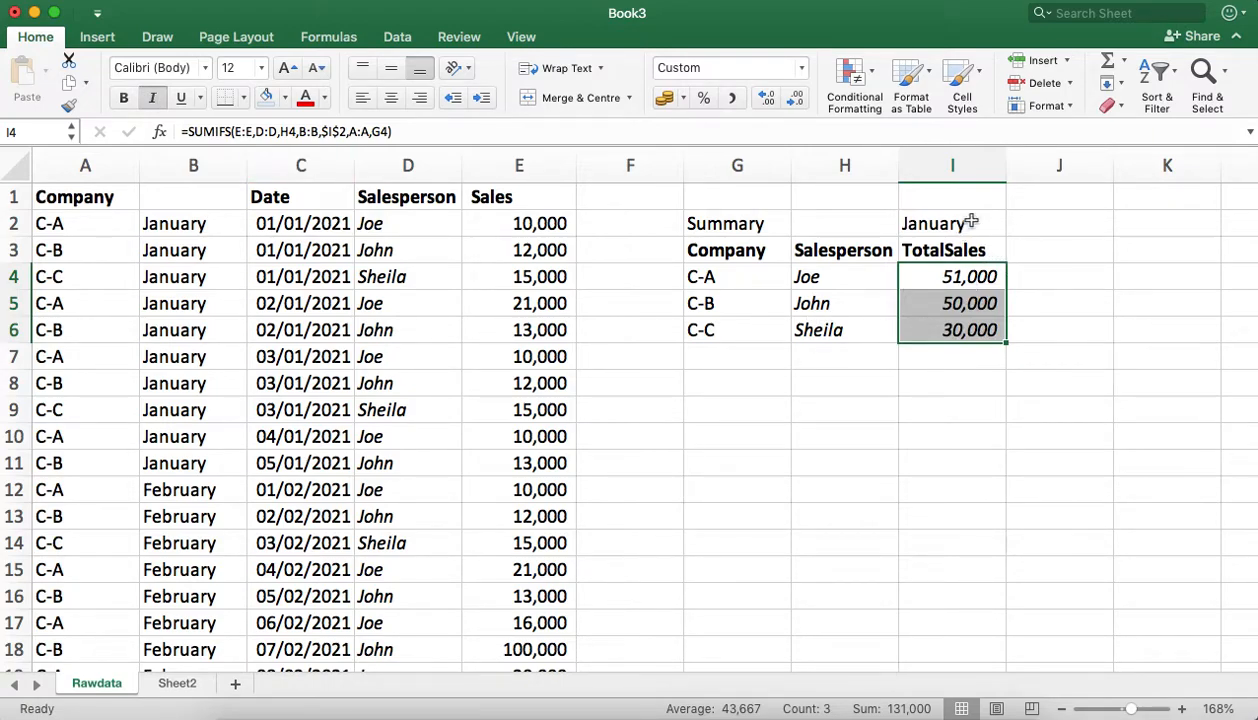
# Step: Switch the month in I2 to February from its drop-down list to test the totals
pyautogui.click(945, 222)
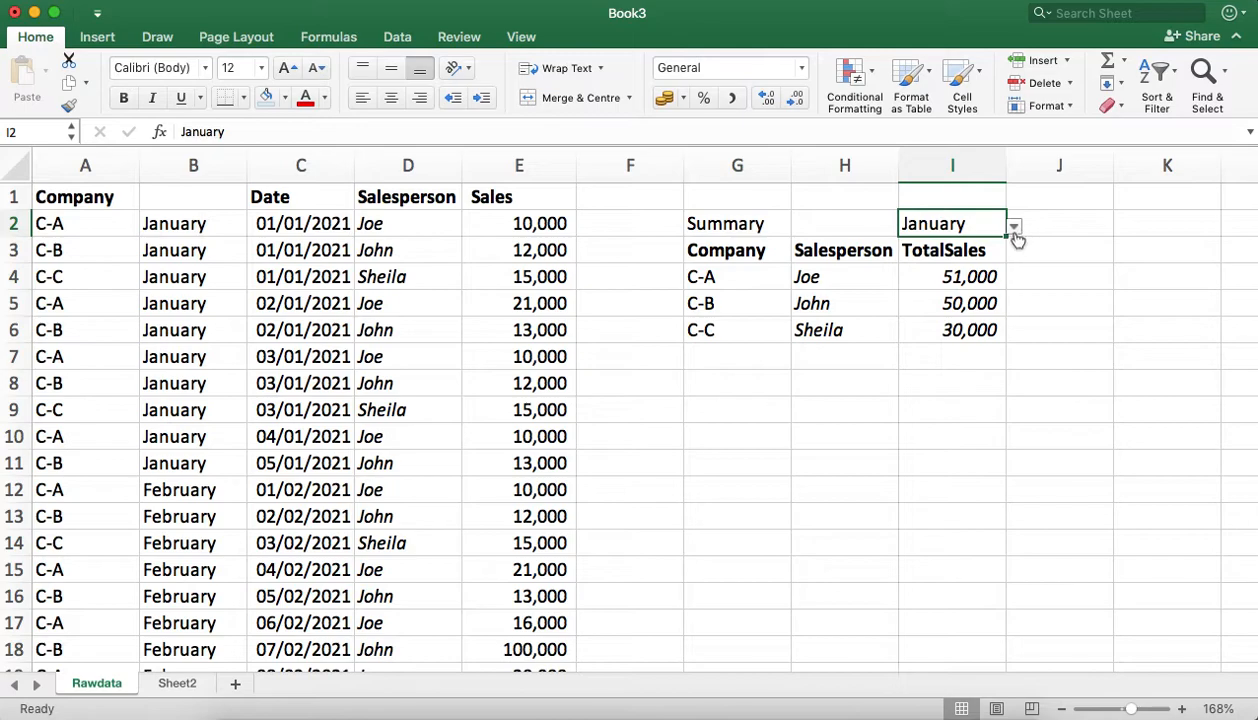
pyautogui.click(1014, 227)
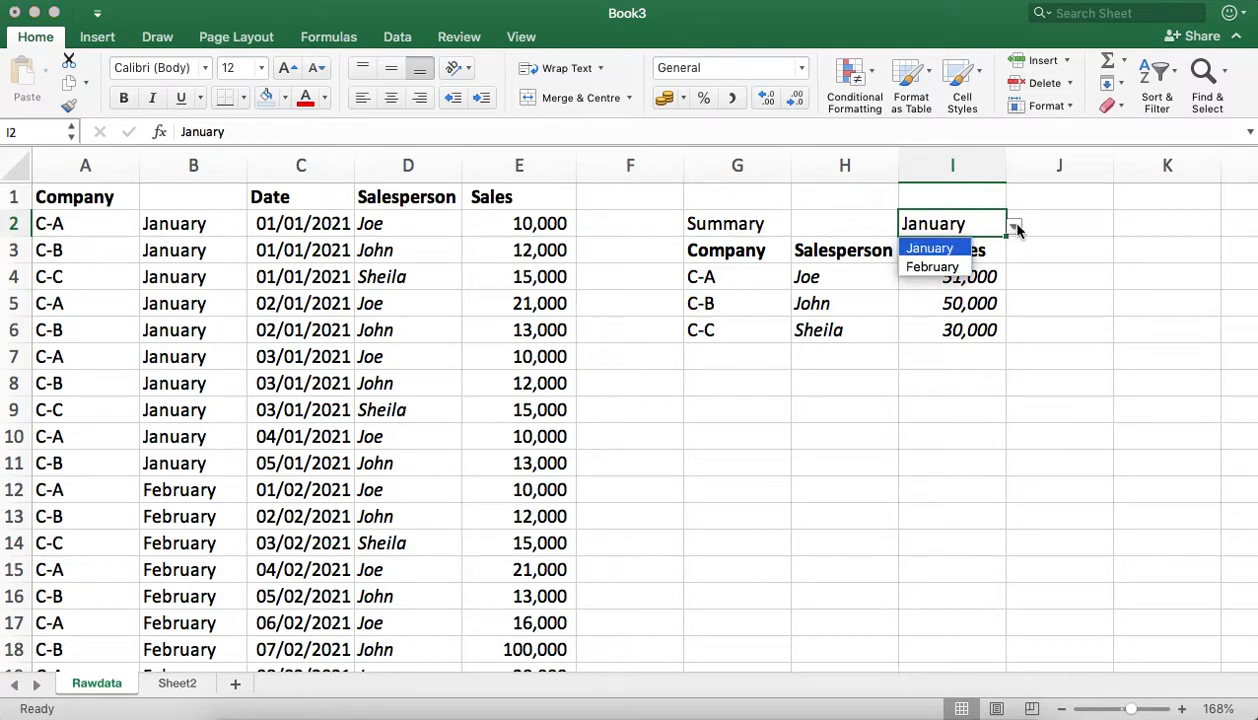
pyautogui.click(932, 267)
pyautogui.click(1124, 295)
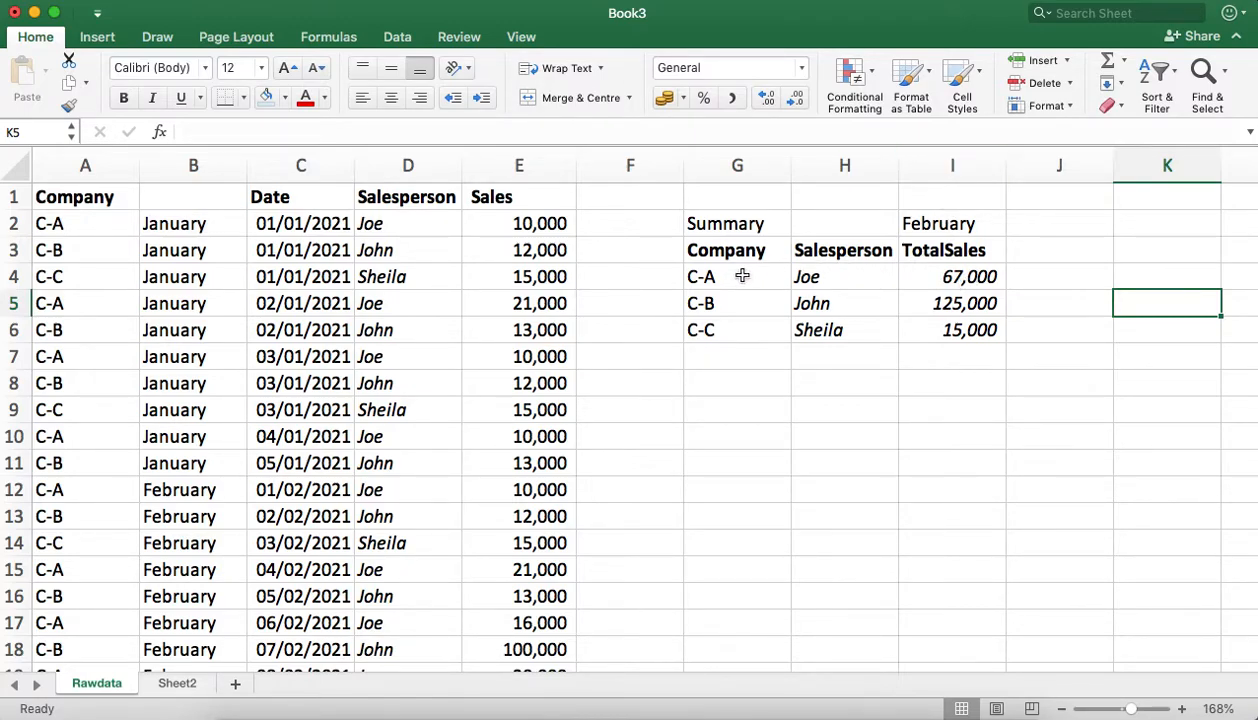
# Step: Merge and centre the Summary heading across G2:H2
pyautogui.click(700, 226)
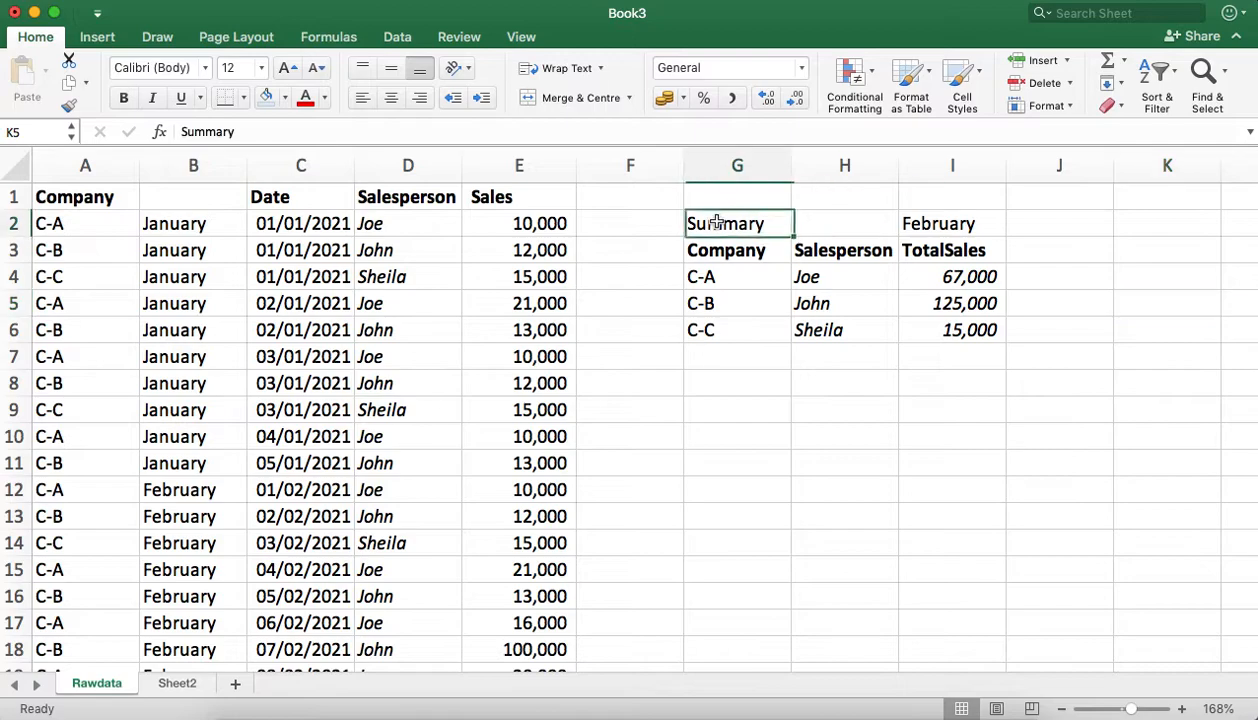
pyautogui.keyDown('shift'); pyautogui.click(852, 222); pyautogui.keyUp('shift')
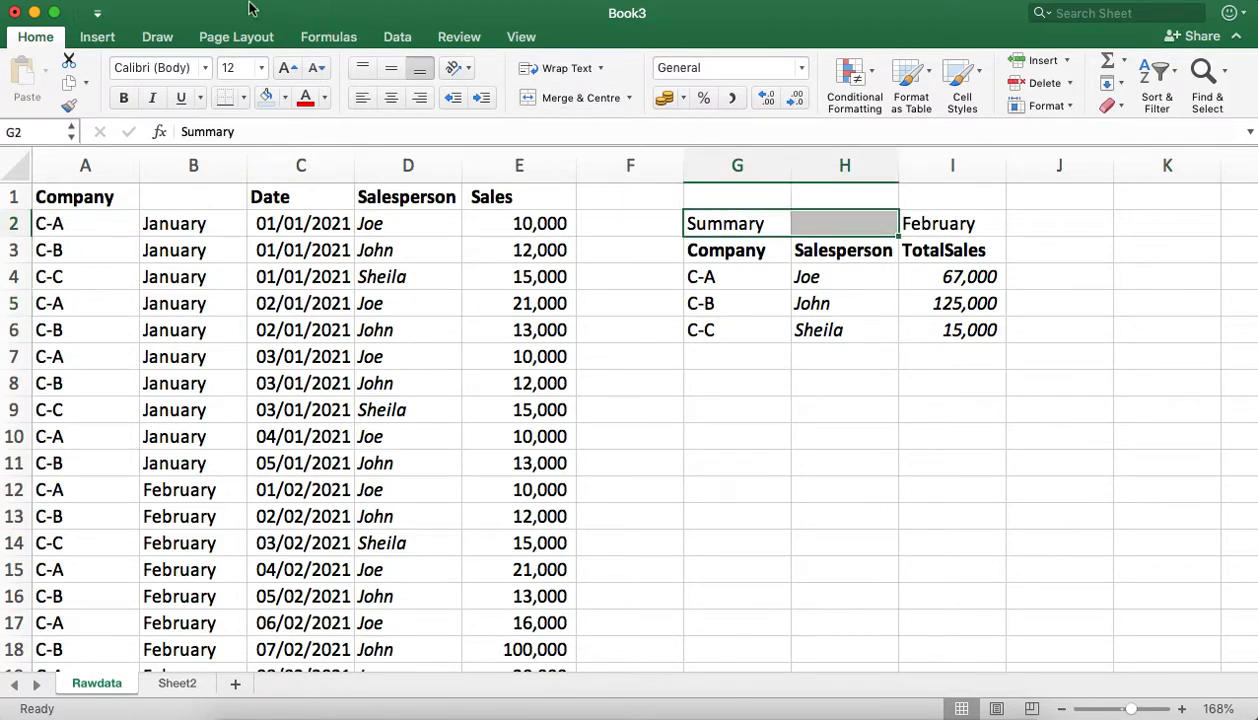
pyautogui.click(583, 98)
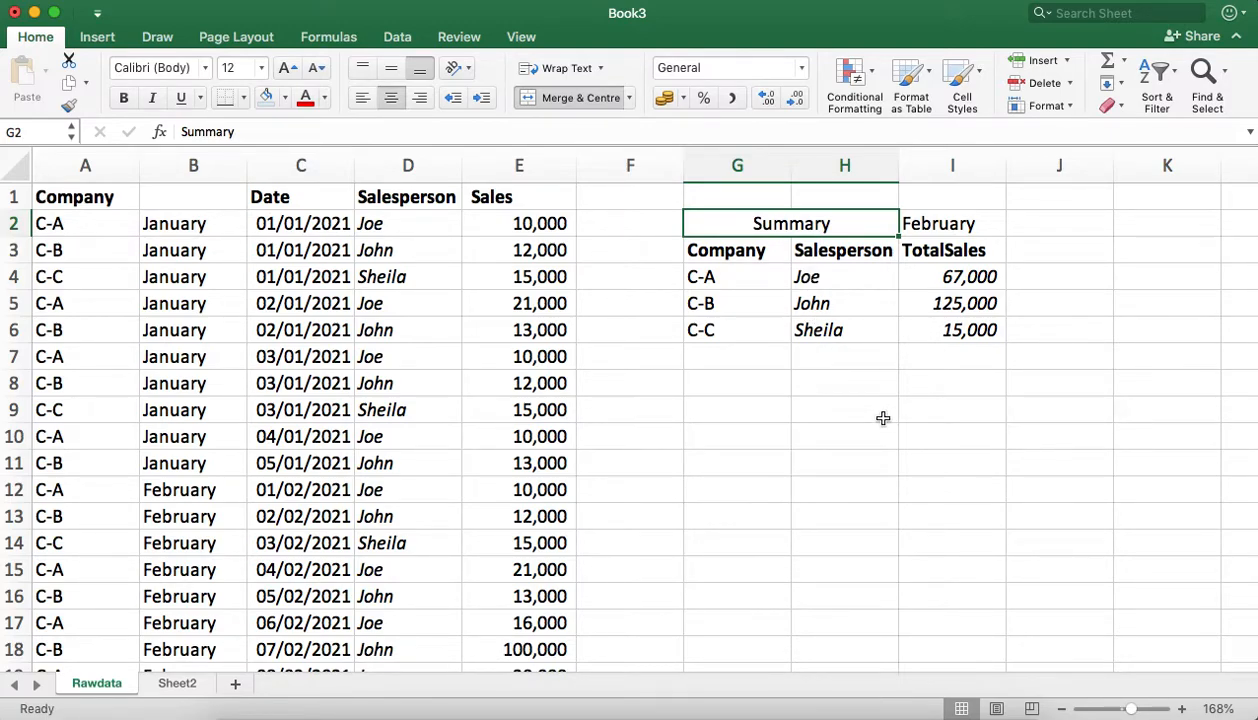
pyautogui.click(1012, 350)
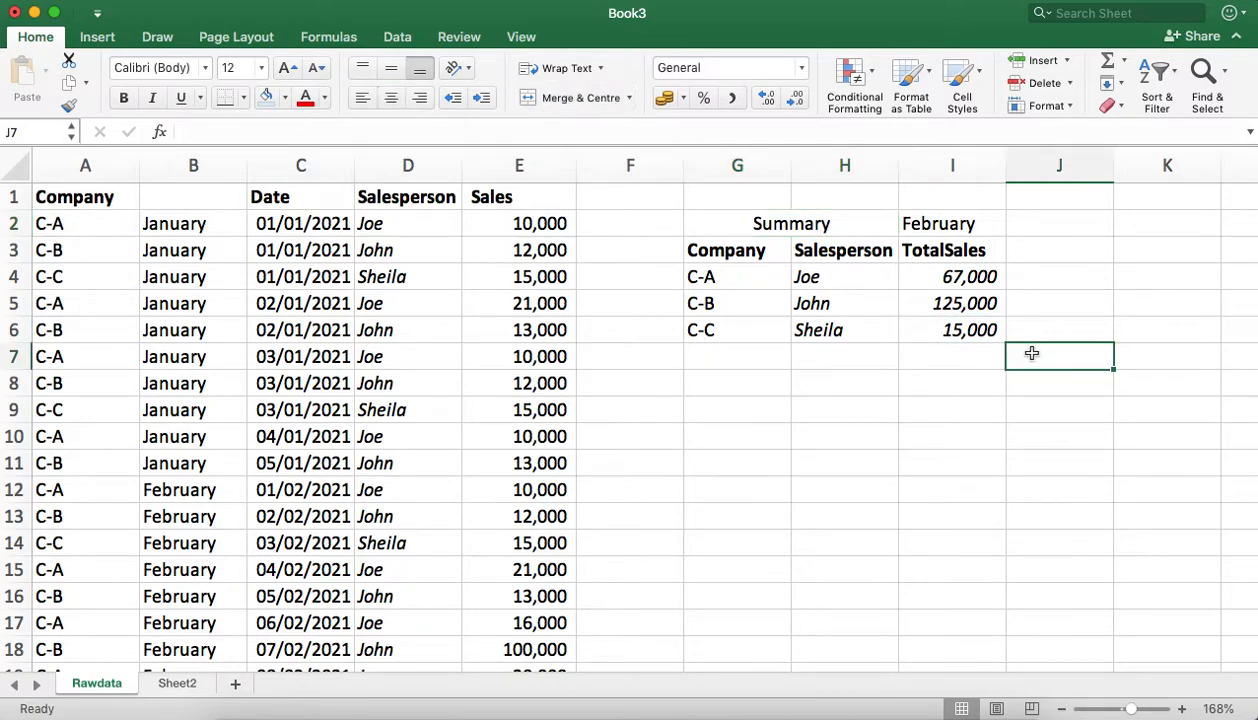
pyautogui.click(948, 222)
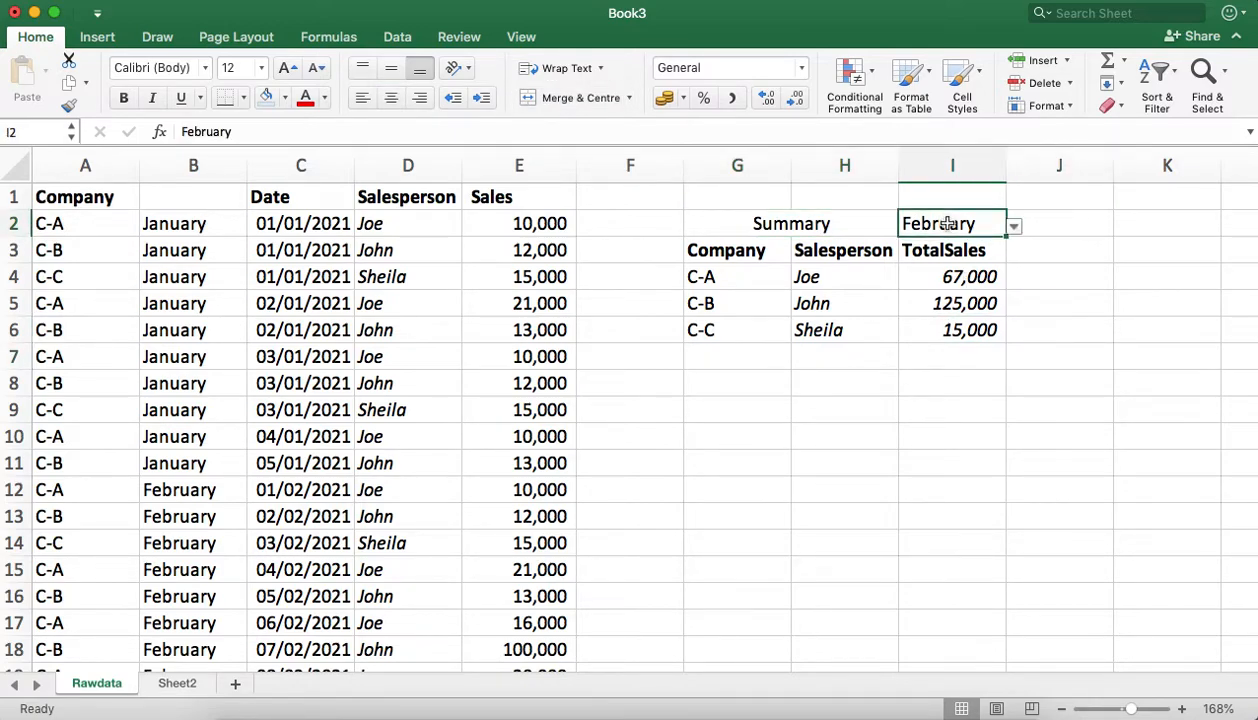
pyautogui.click(1014, 229)
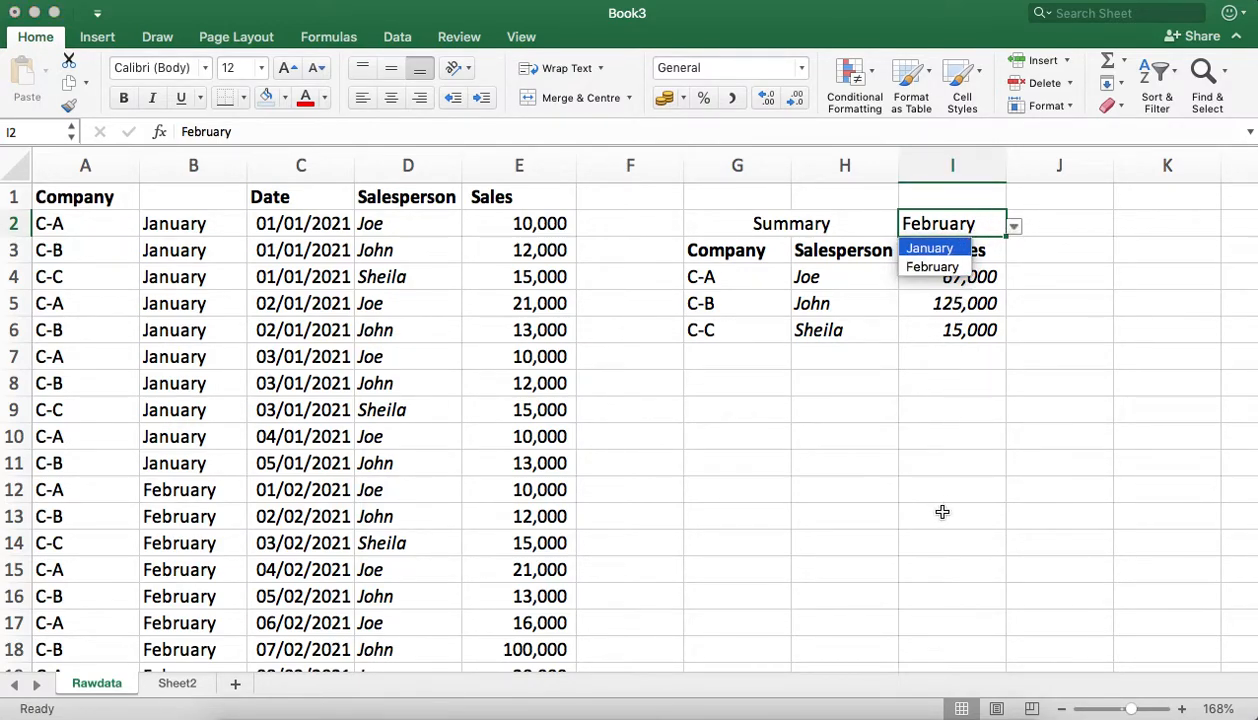
pyautogui.click(1062, 242)
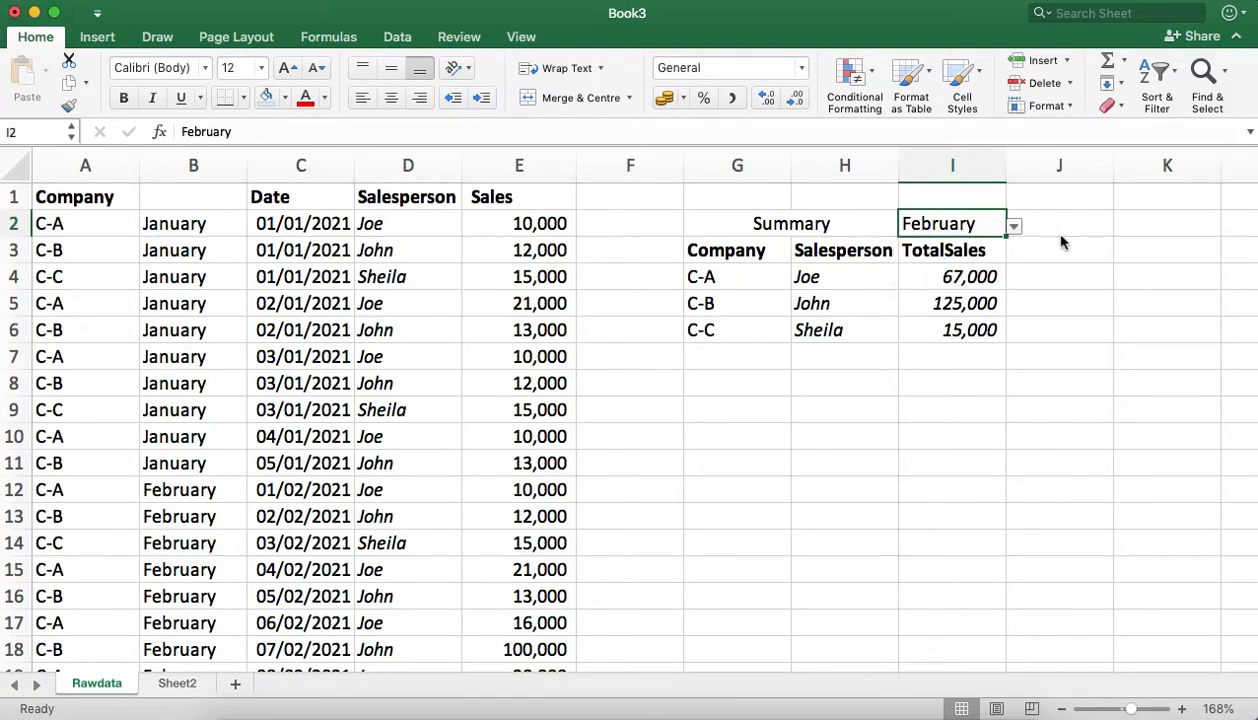
pyautogui.click(1040, 276)
pyautogui.click(966, 277)
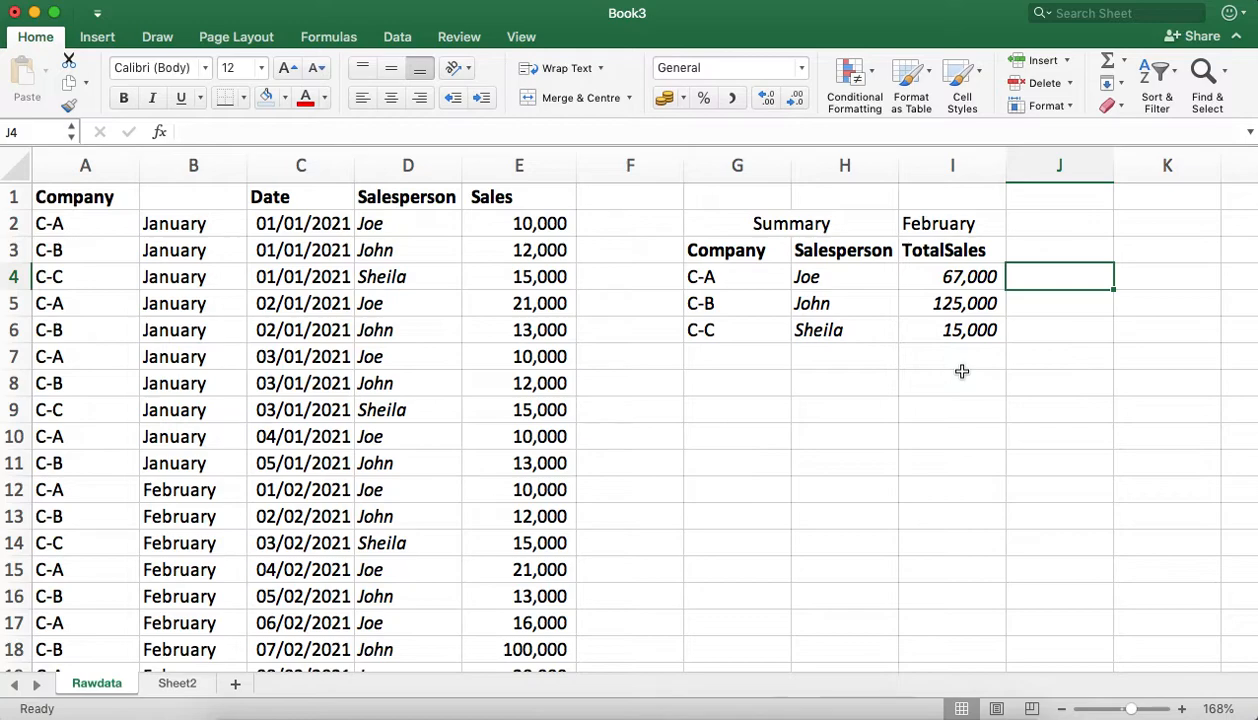
# Step: Choose January in the I2 drop-down list to show that month's totals
pyautogui.click(956, 214)
pyautogui.click(1012, 228)
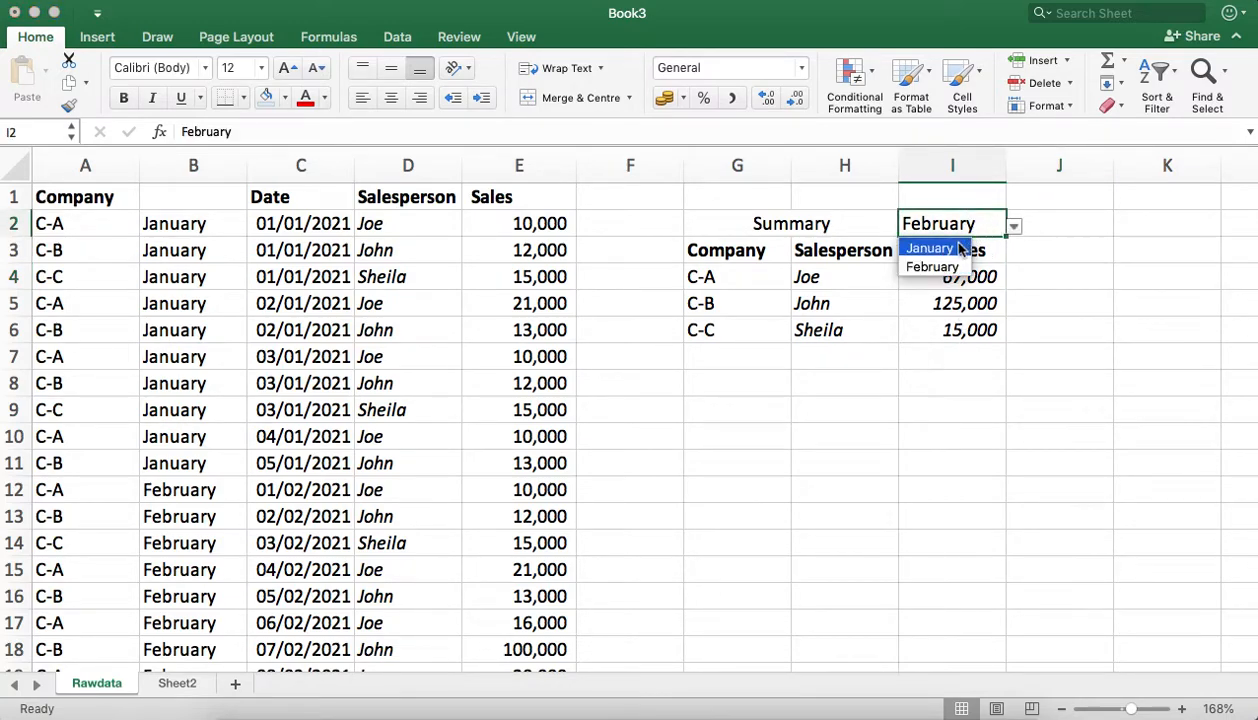
pyautogui.click(958, 248)
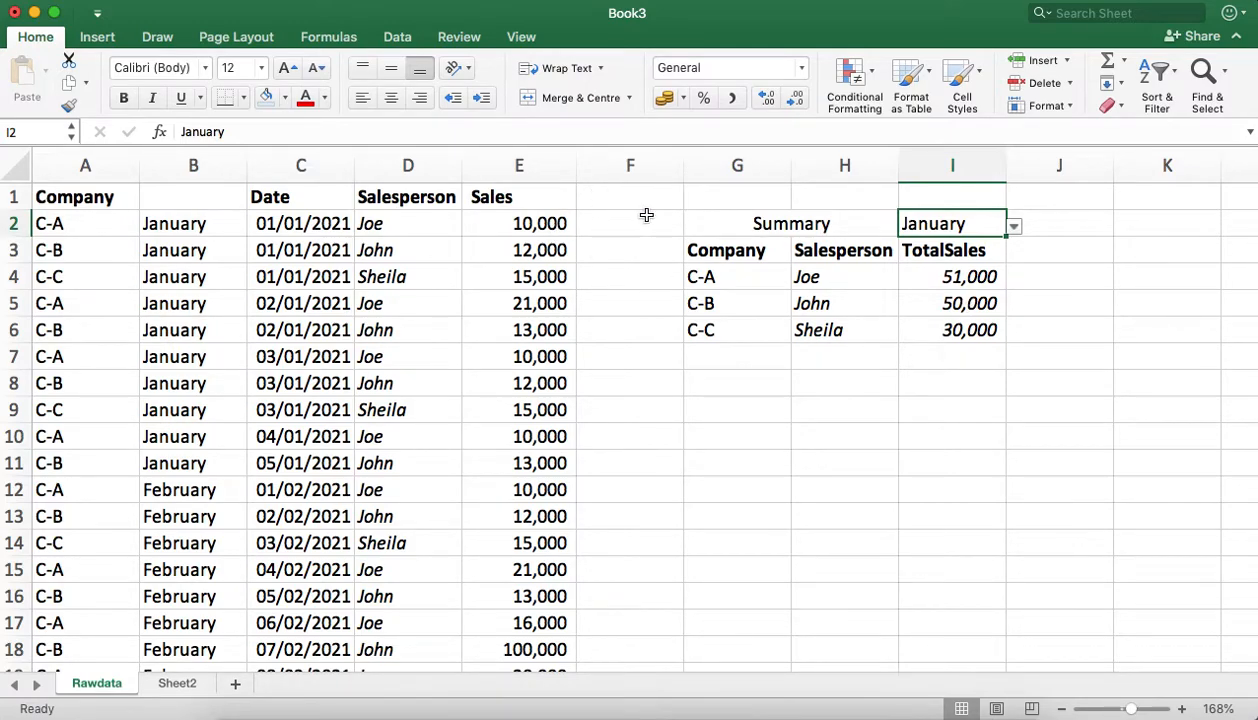
# Step: Give the merged Summary heading cell a grey fill
pyautogui.click(725, 219)
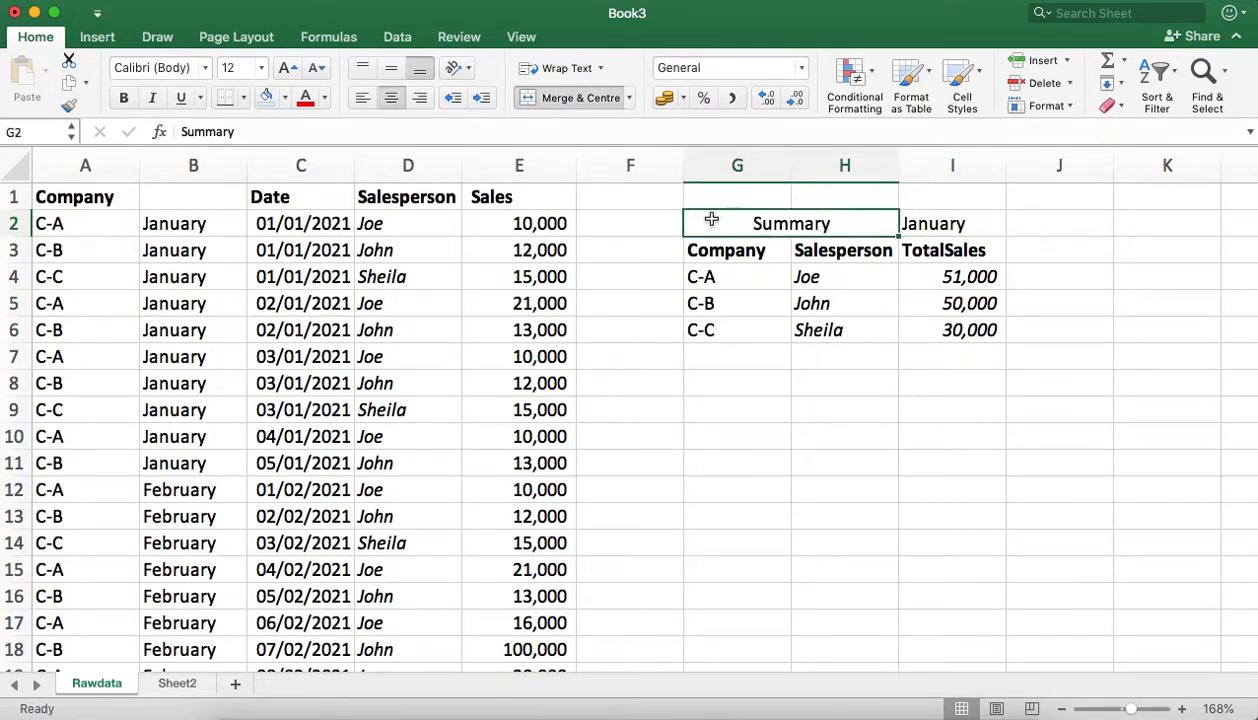
pyautogui.click(288, 97)
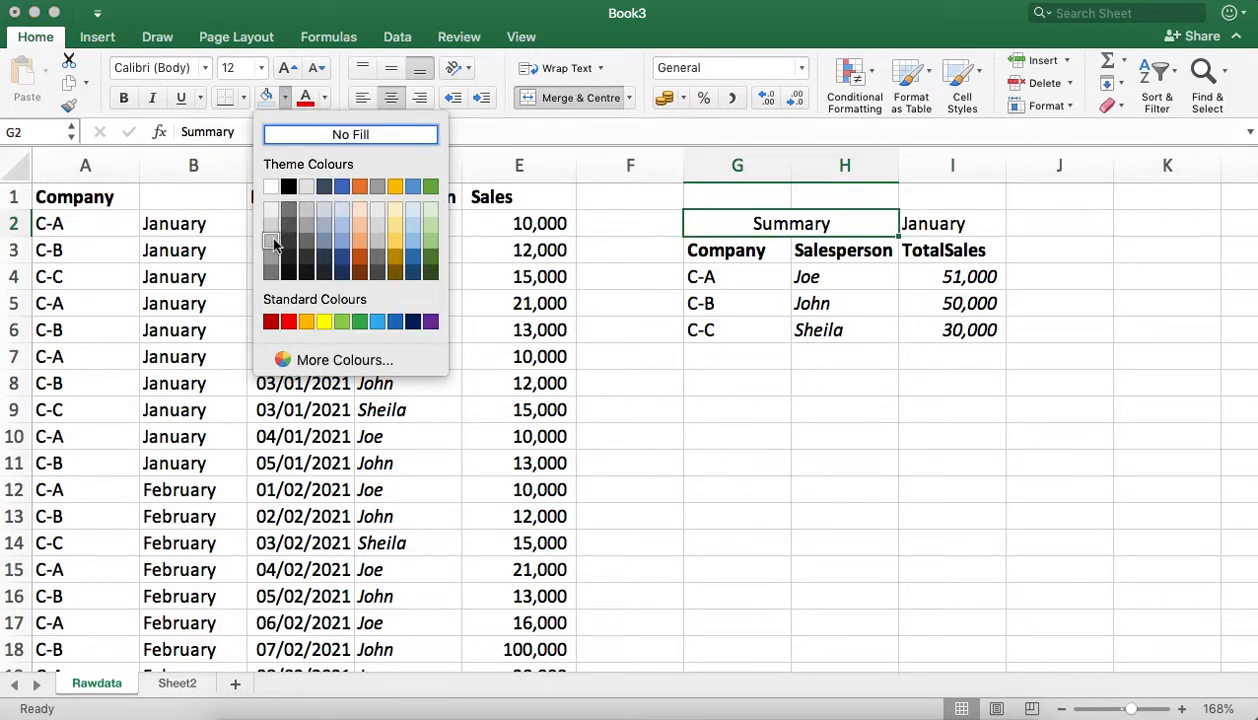
pyautogui.click(271, 245)
# Step: Fill the month cell I2 with red from the standard colours and make its text white
pyautogui.click(918, 220)
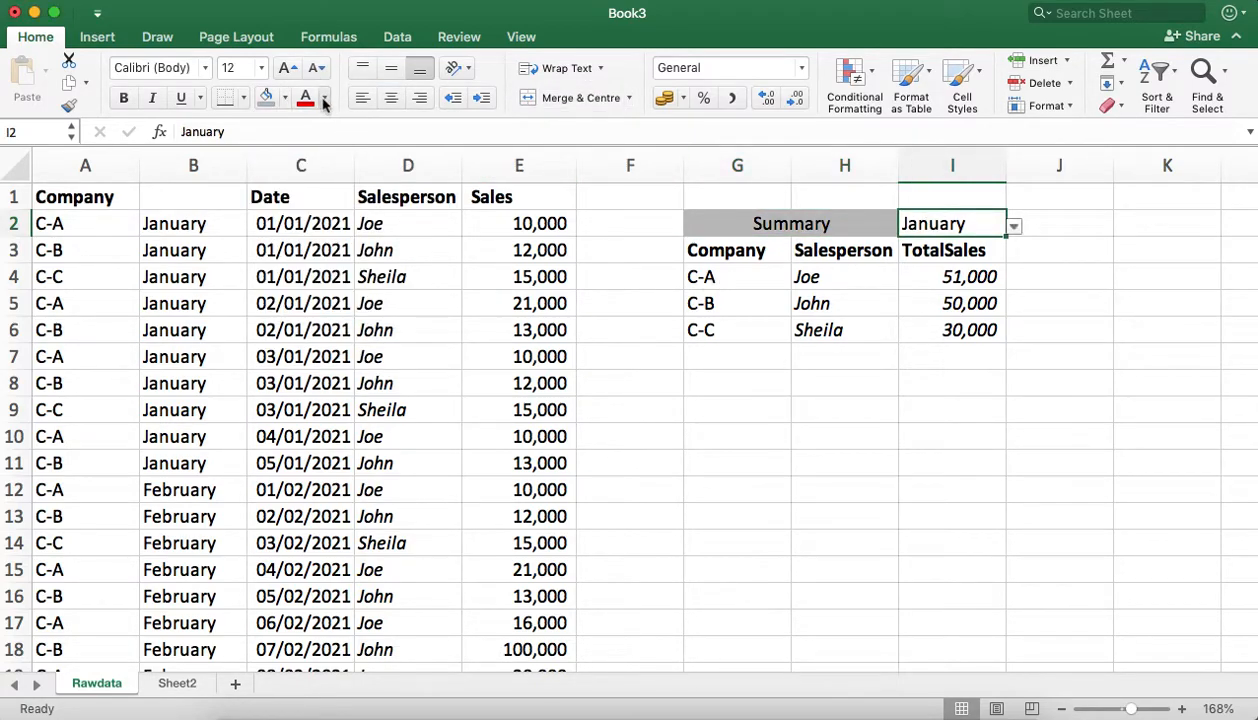
pyautogui.click(287, 99)
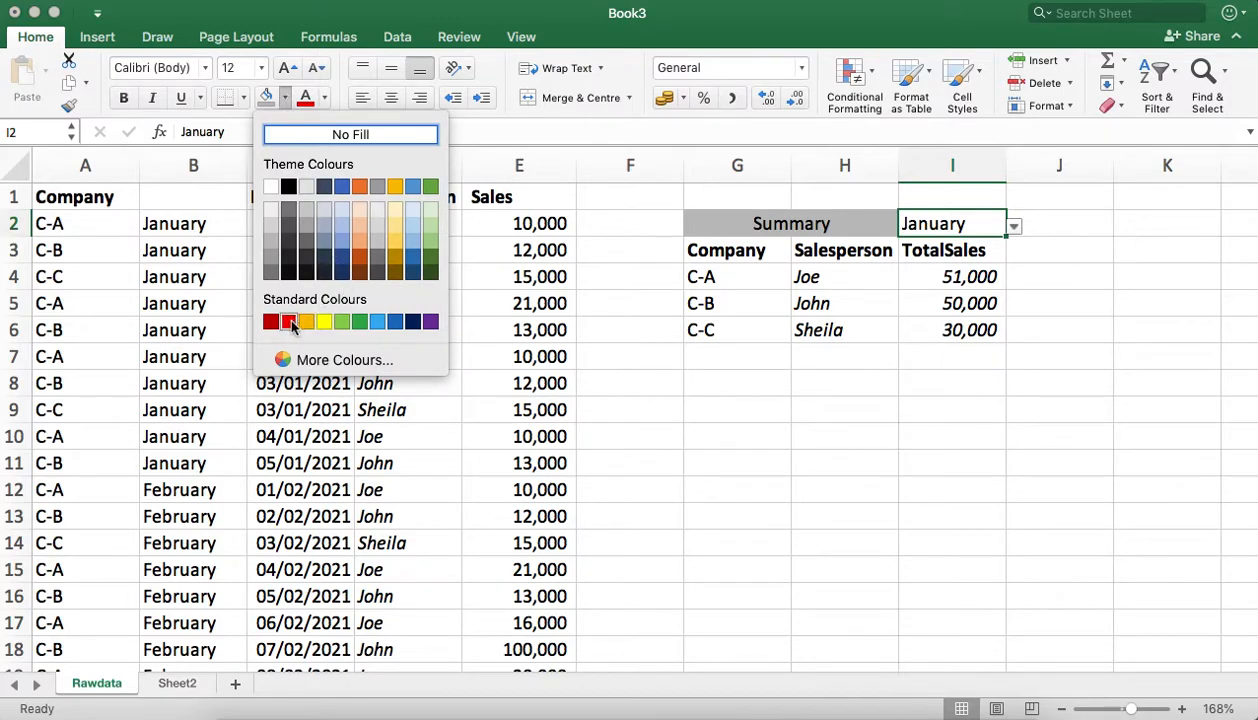
pyautogui.click(290, 322)
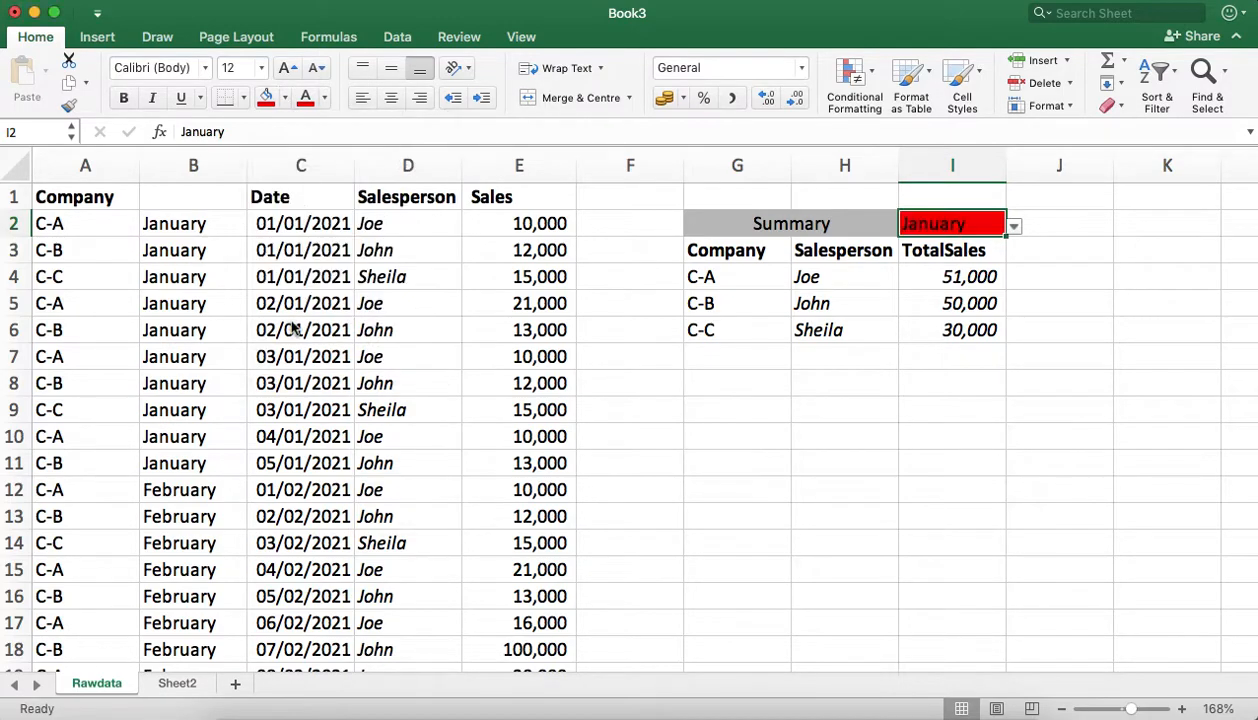
pyautogui.click(324, 98)
pyautogui.click(310, 188)
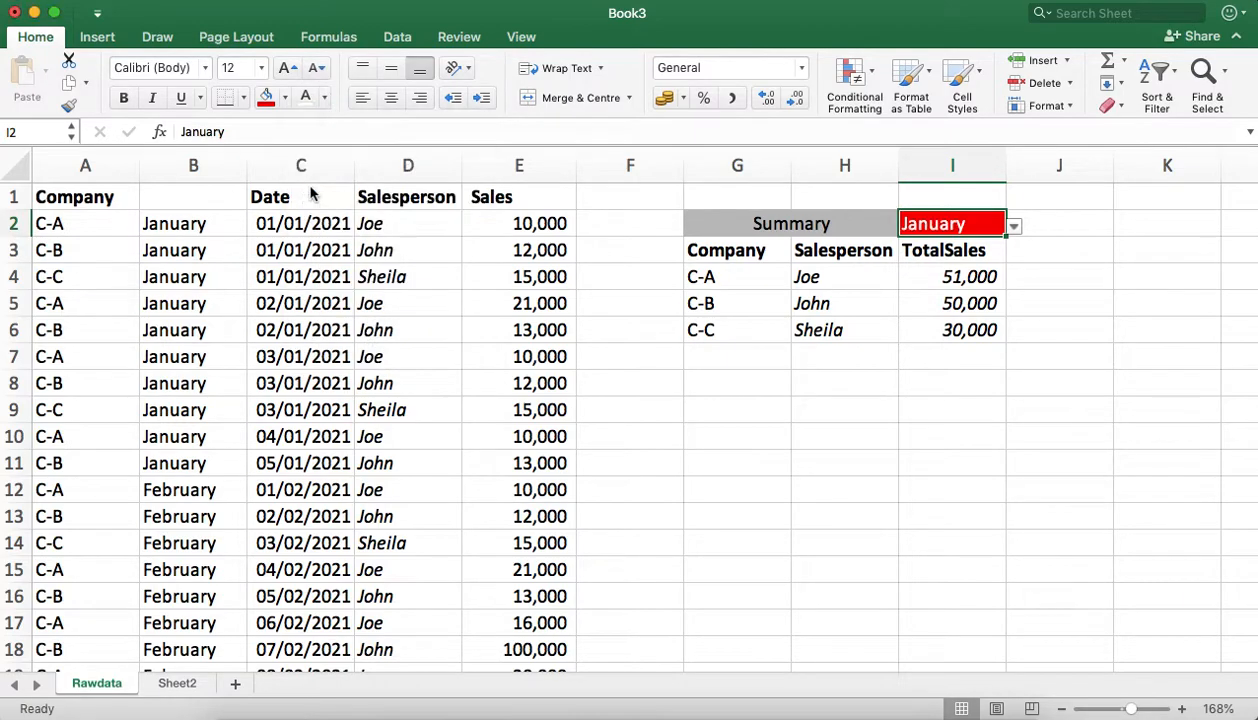
# Step: Centre the month in I2 horizontally and set its font size to 11
pyautogui.click(391, 97)
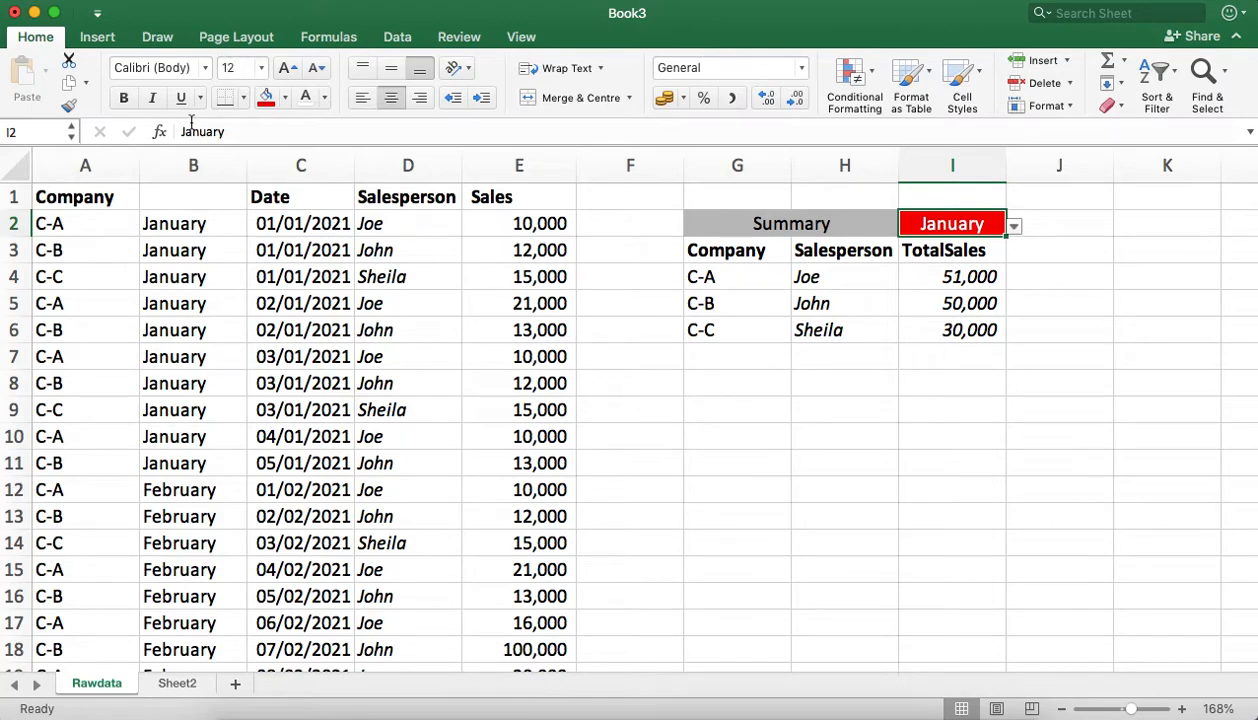
pyautogui.click(309, 74)
pyautogui.click(309, 75)
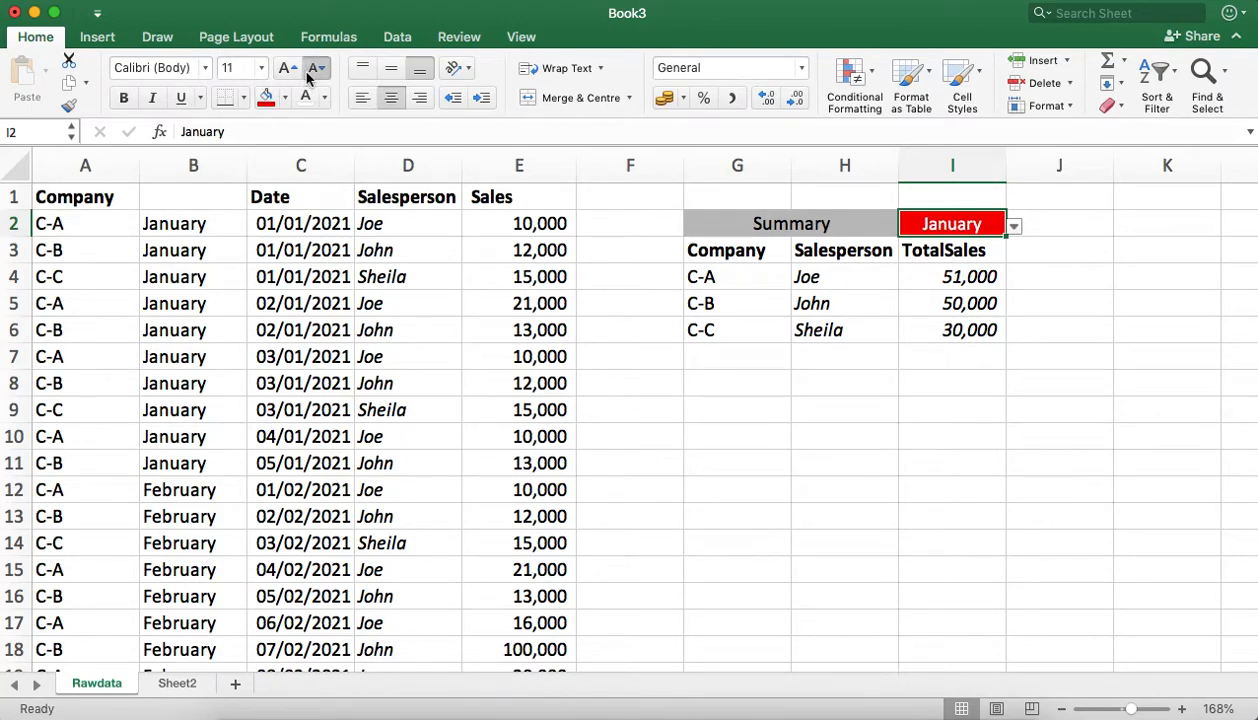
pyautogui.click(288, 69)
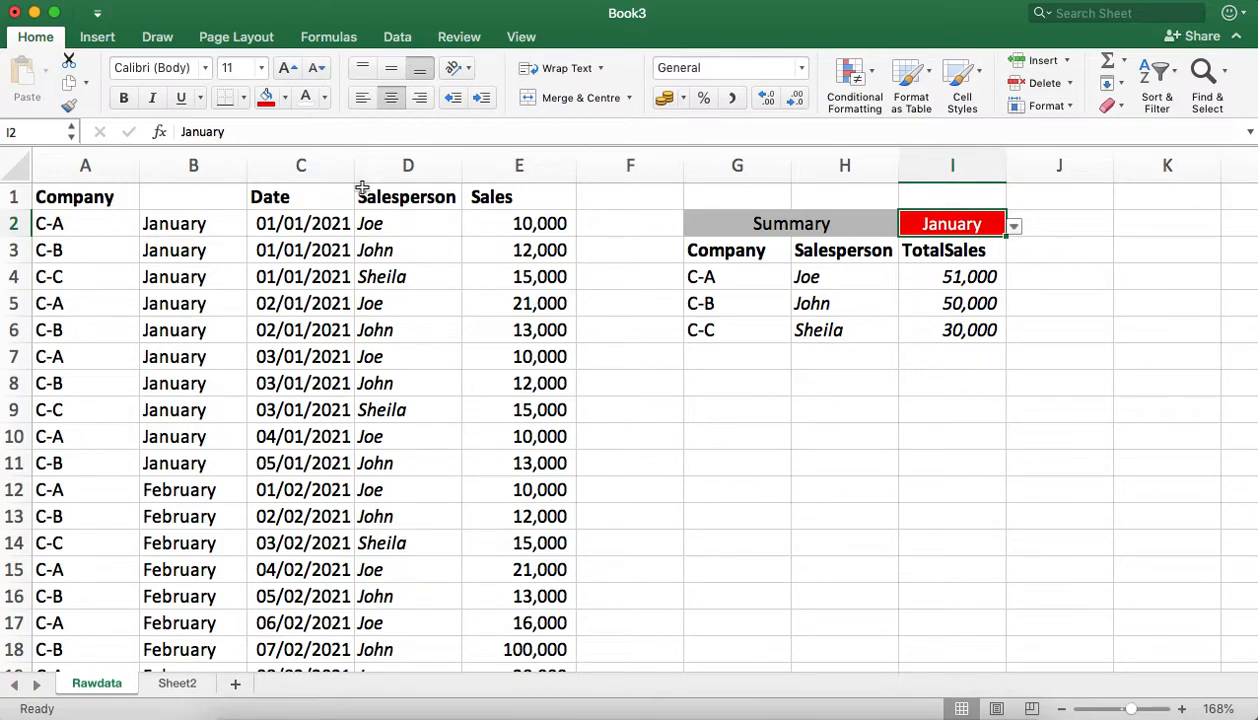
# Step: Hide column B, which holds the month names in the raw data
pyautogui.rightClick(200, 162)
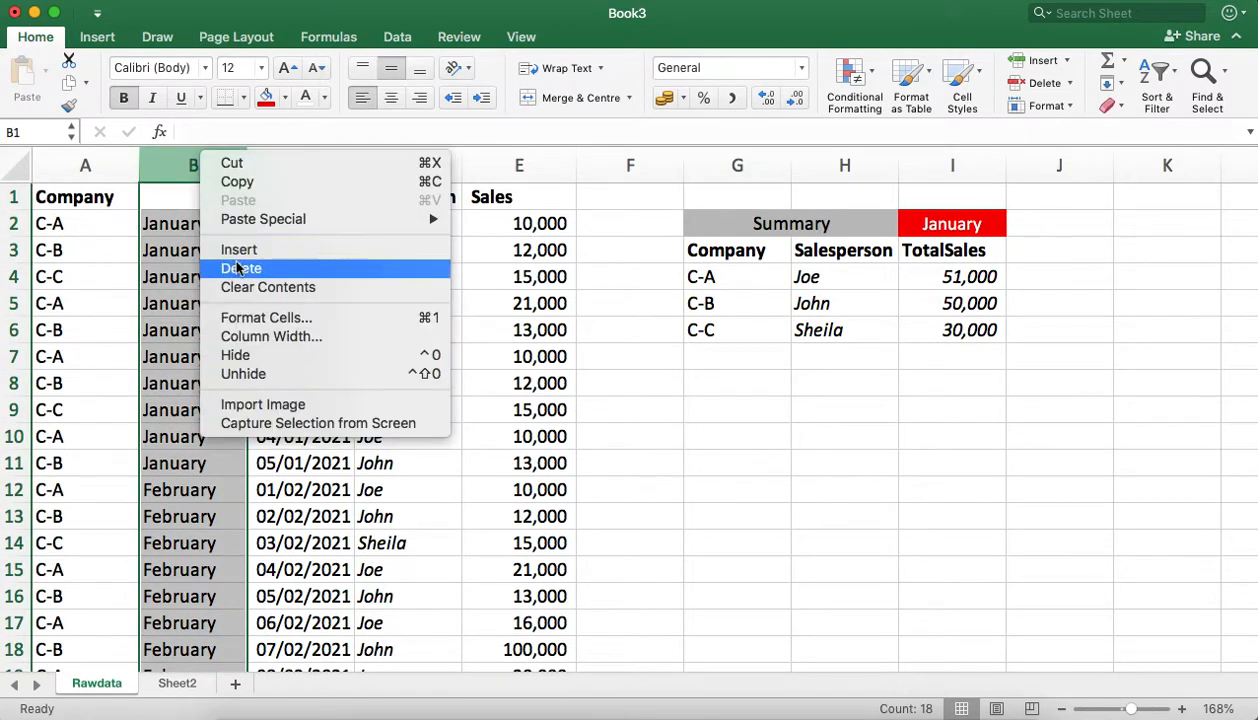
pyautogui.click(260, 365)
pyautogui.click(127, 302)
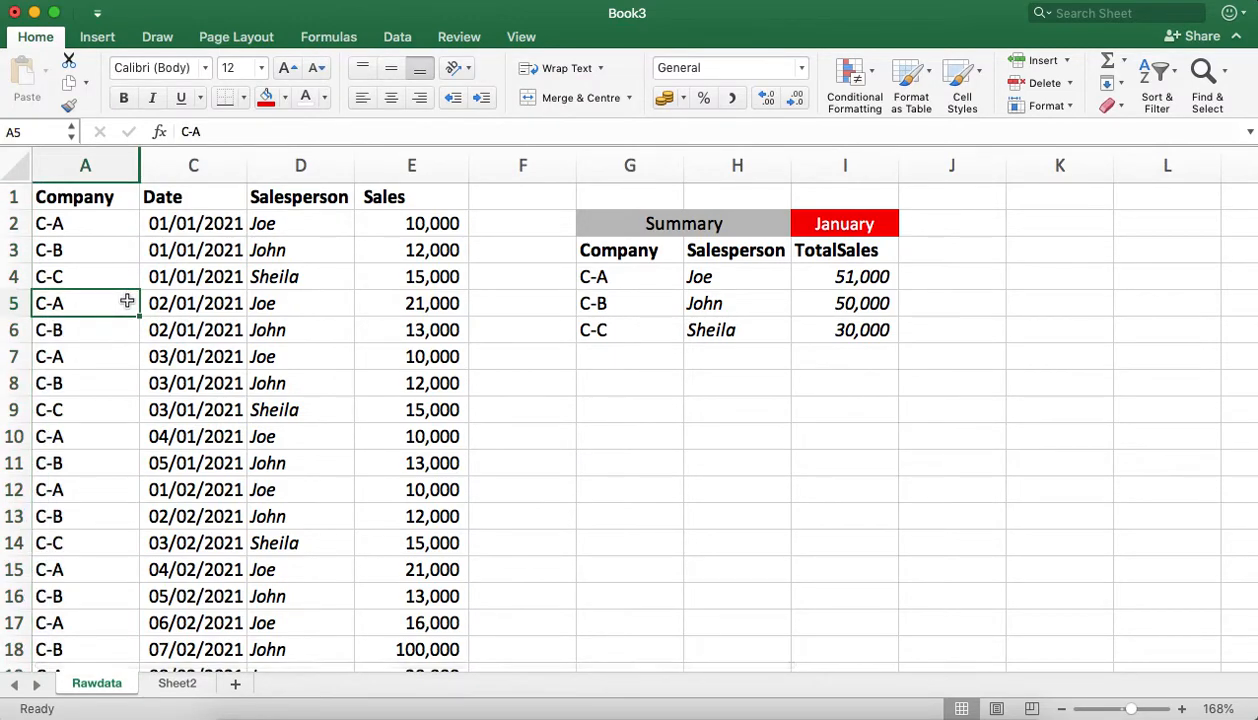
# Step: Choose February in the I2 drop-down list to show that month's totals in the summary
pyautogui.click(860, 226)
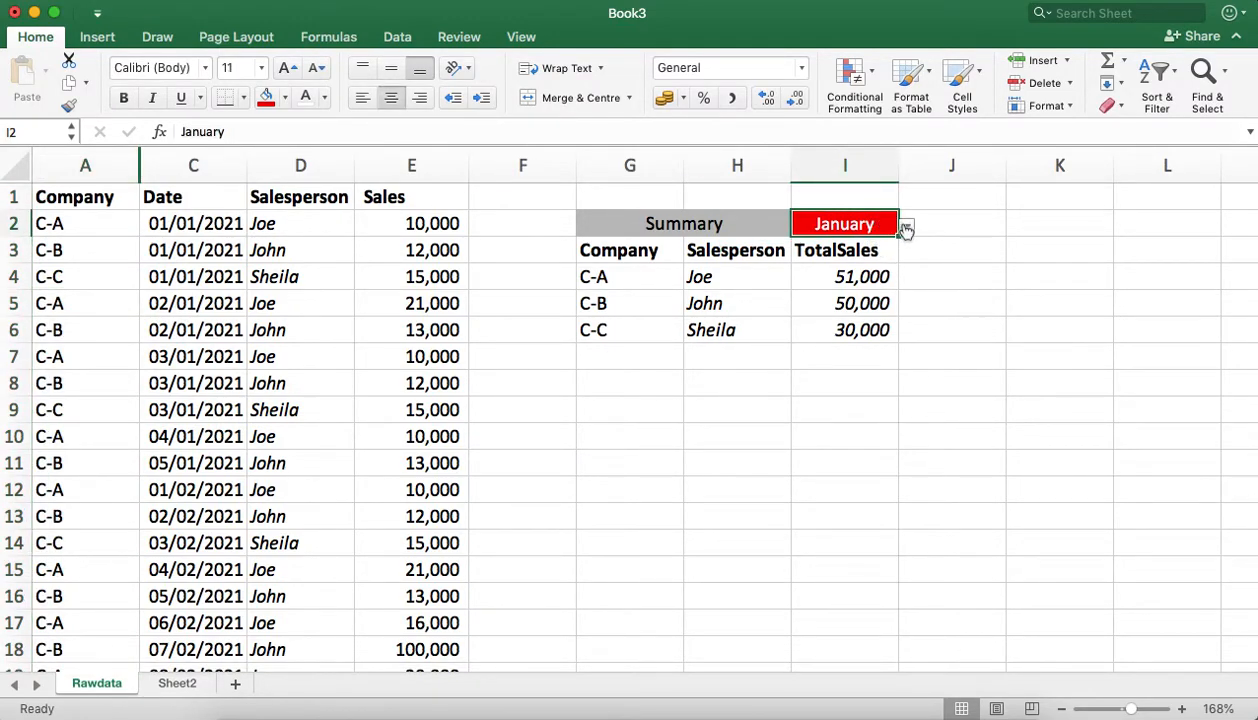
pyautogui.click(905, 227)
pyautogui.click(845, 267)
pyautogui.click(822, 408)
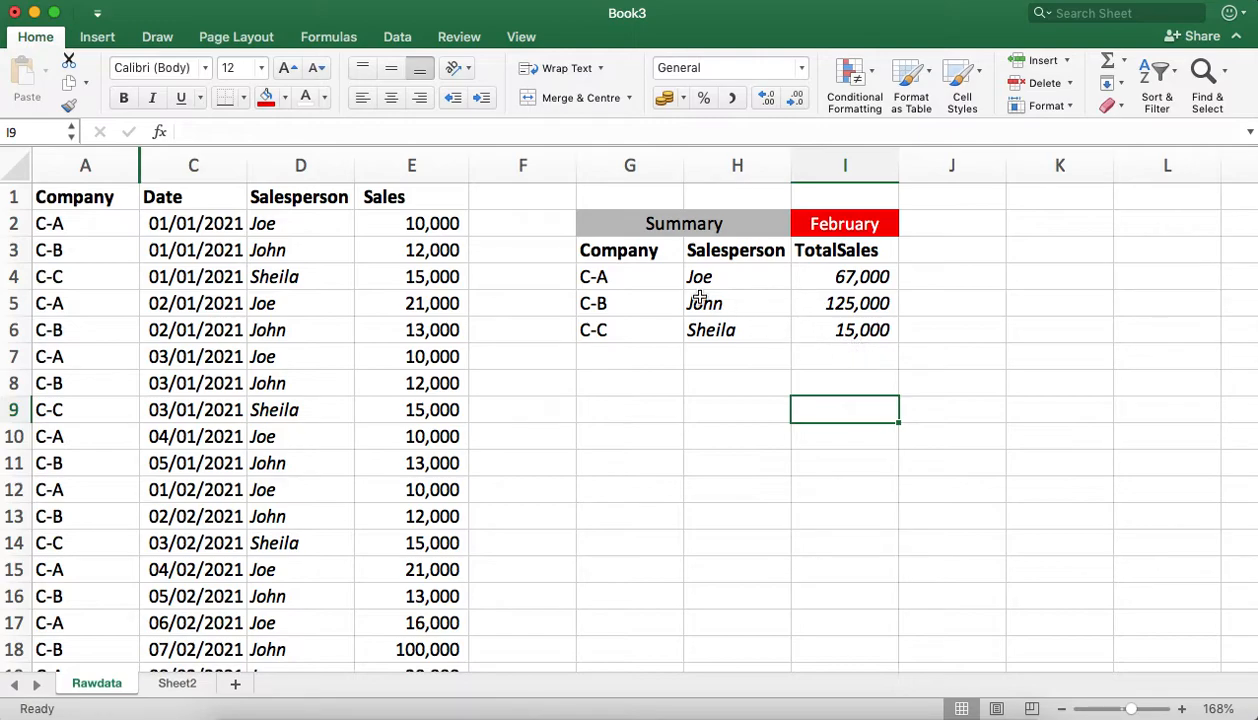
# Step: Insert the recommended Clustered Column chart for the summary range G3:I6 and move it lower on the sheet
pyautogui.click(712, 252)
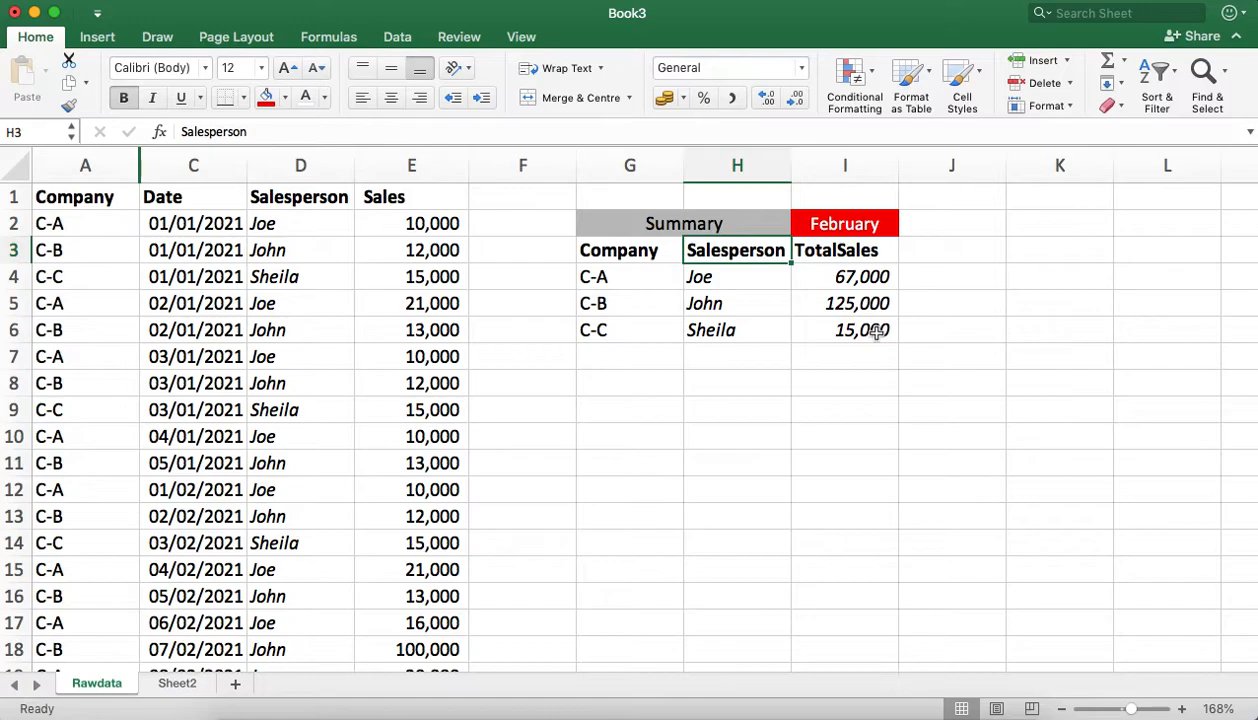
pyautogui.click(643, 256)
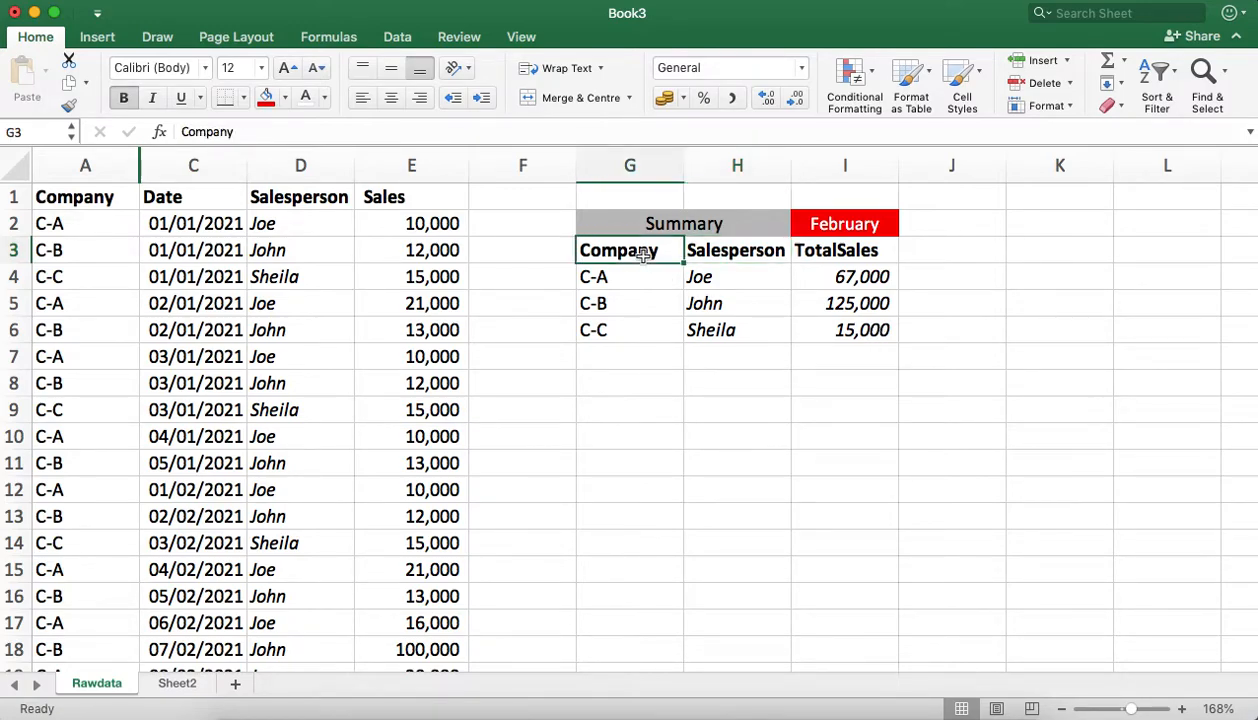
pyautogui.keyDown('shift'); pyautogui.click(866, 330); pyautogui.keyUp('shift')
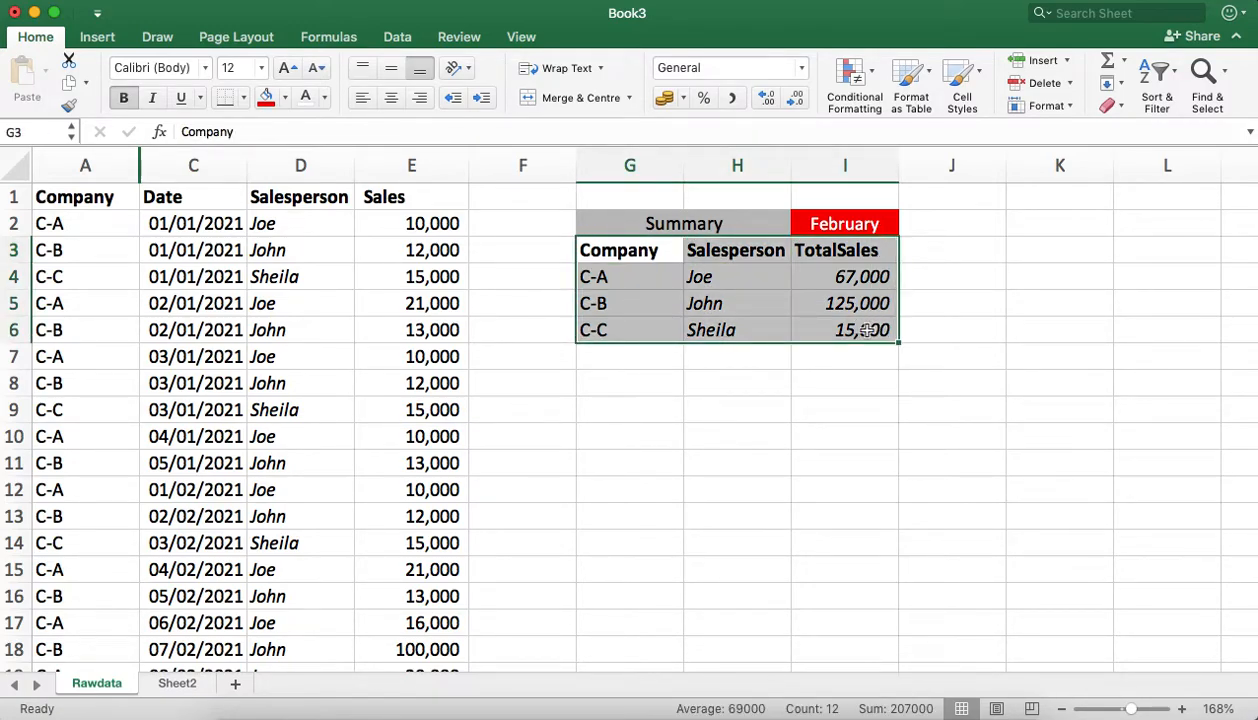
pyautogui.doubleClick(97, 38)
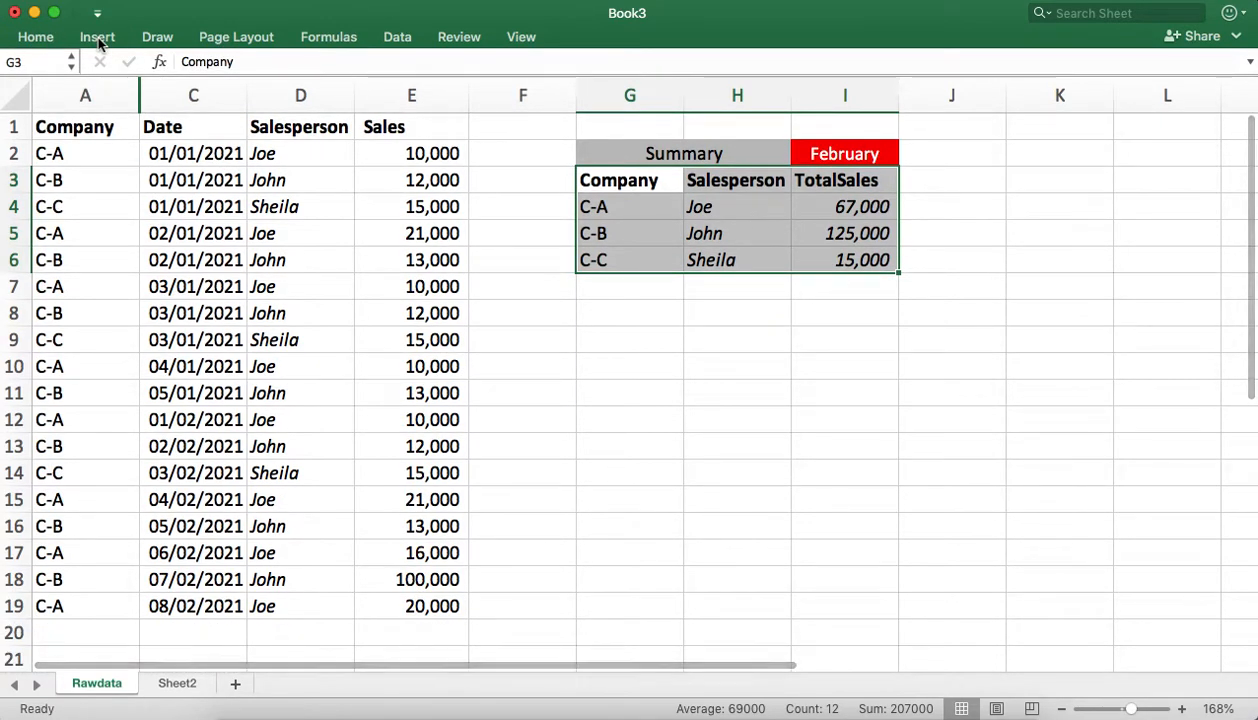
pyautogui.click(1233, 36)
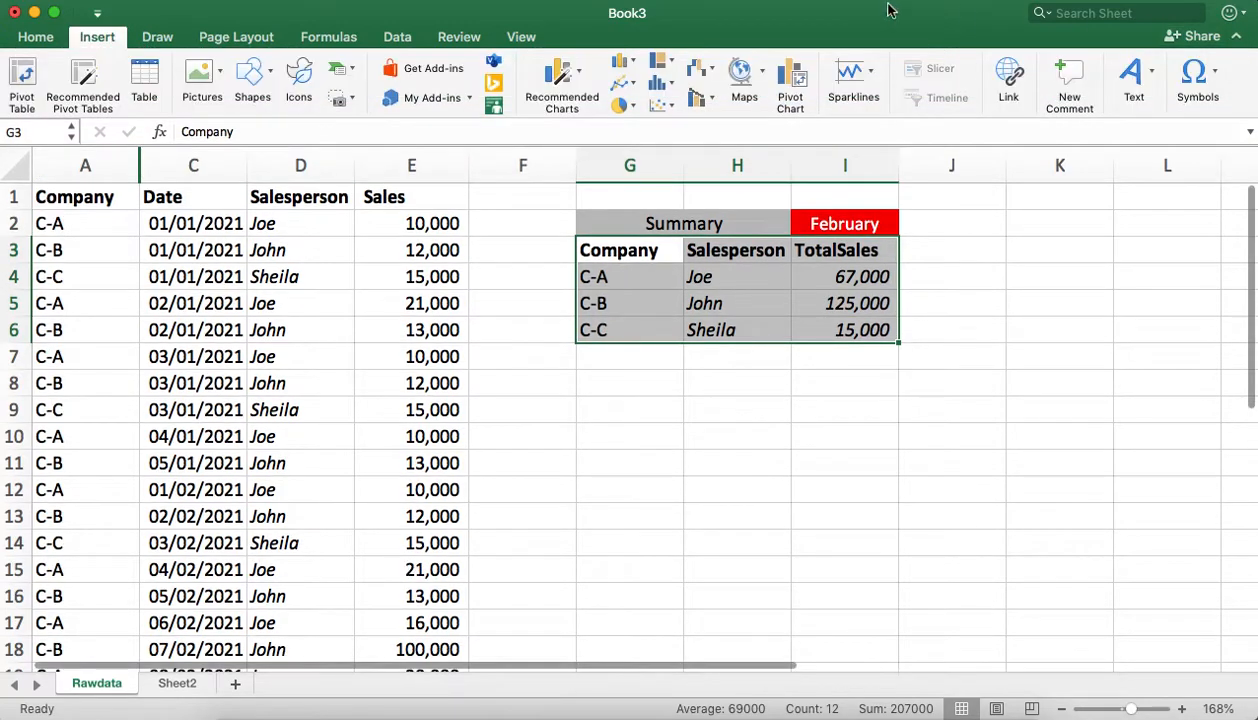
pyautogui.click(562, 90)
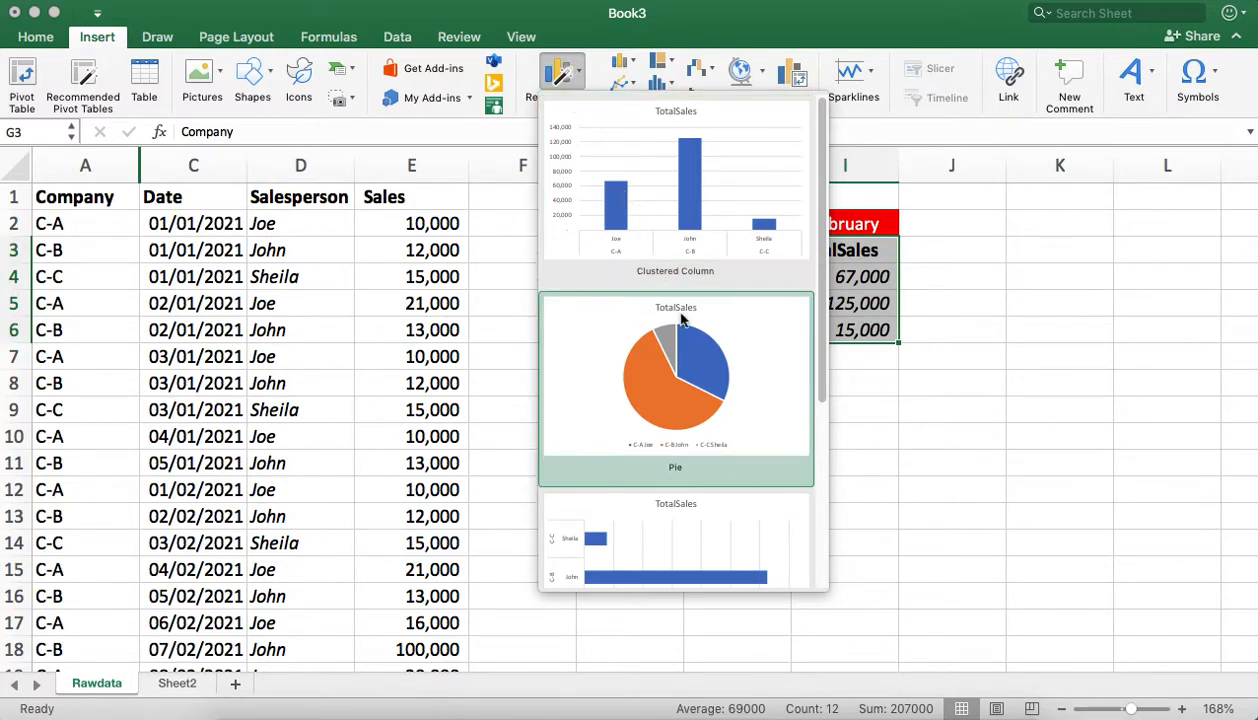
pyautogui.scroll(-5, 678, 318)
pyautogui.scroll(5, 680, 318)
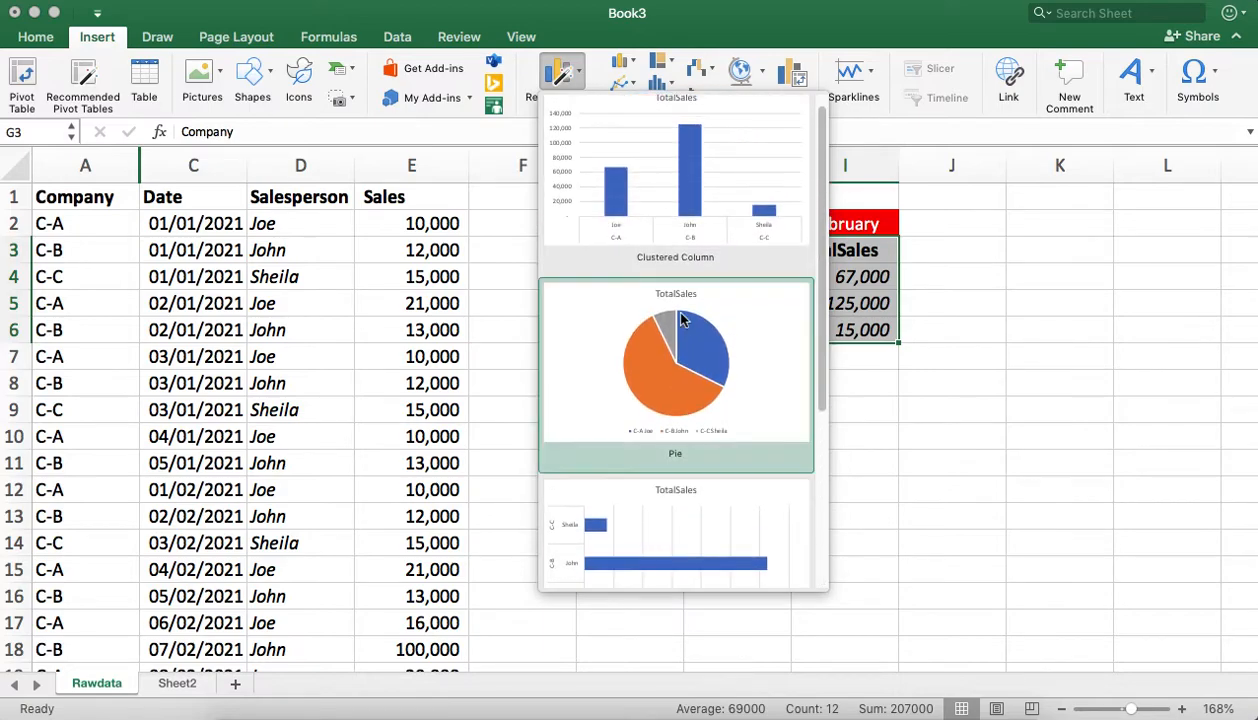
pyautogui.click(697, 181)
pyautogui.moveTo(536, 266); pyautogui.dragTo(708, 337)
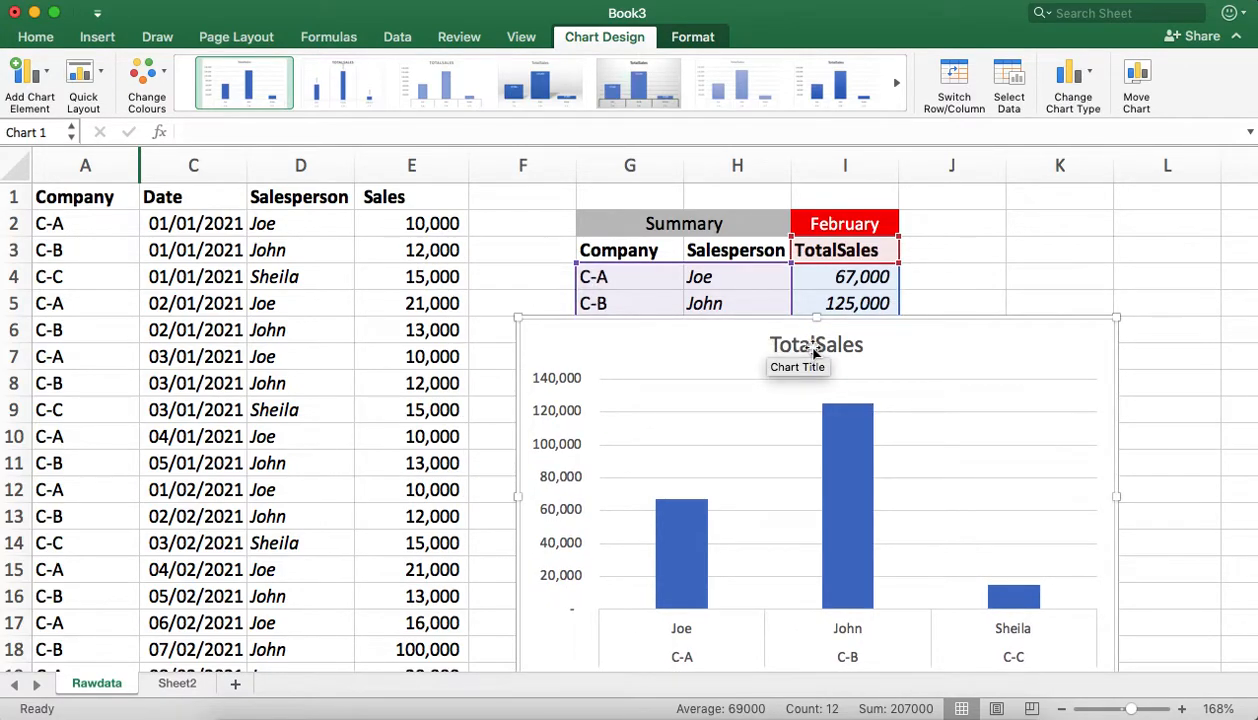
# Step: Delete the vertical value axis labels from the TotalSales chart
pyautogui.click(562, 379)
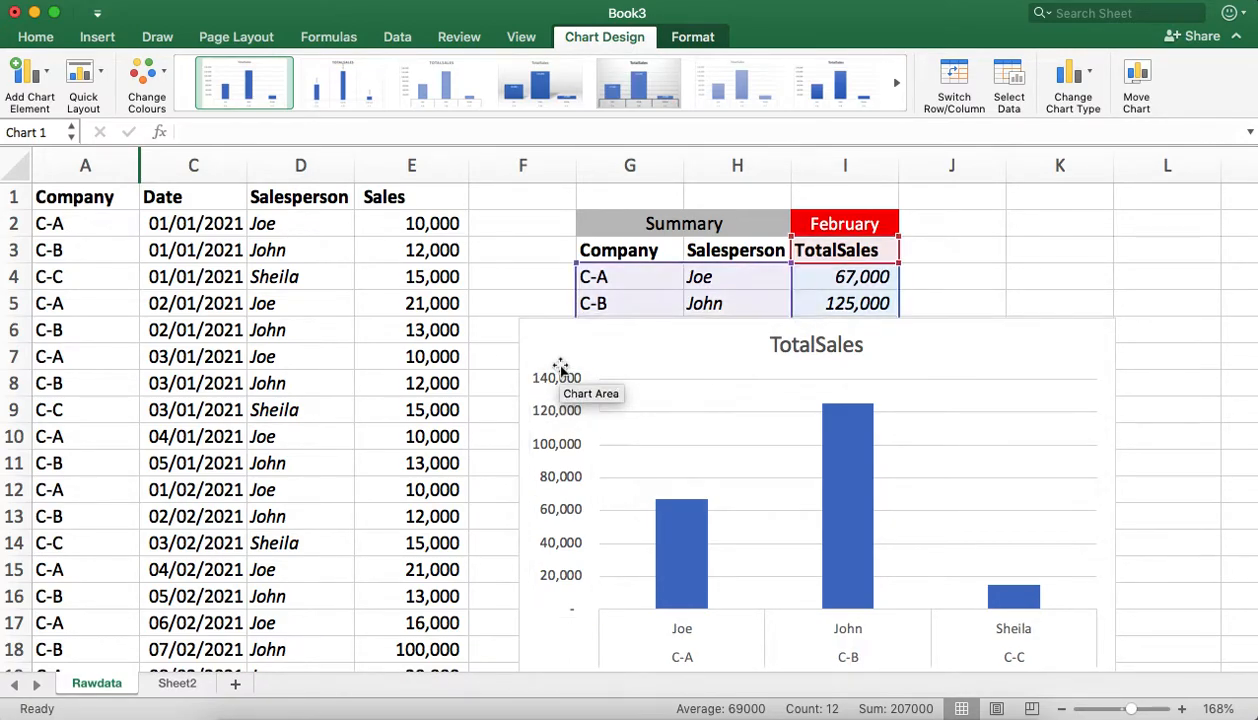
pyautogui.press('Delete')
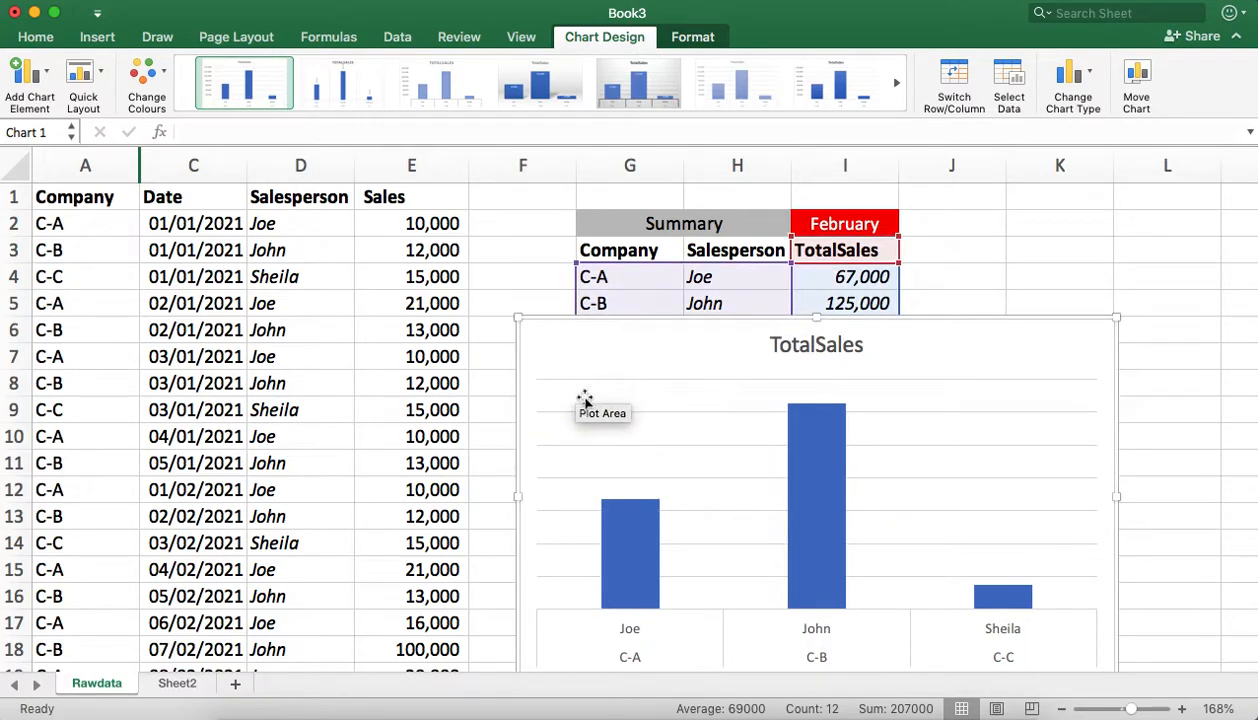
pyautogui.click(668, 378)
pyautogui.click(666, 380)
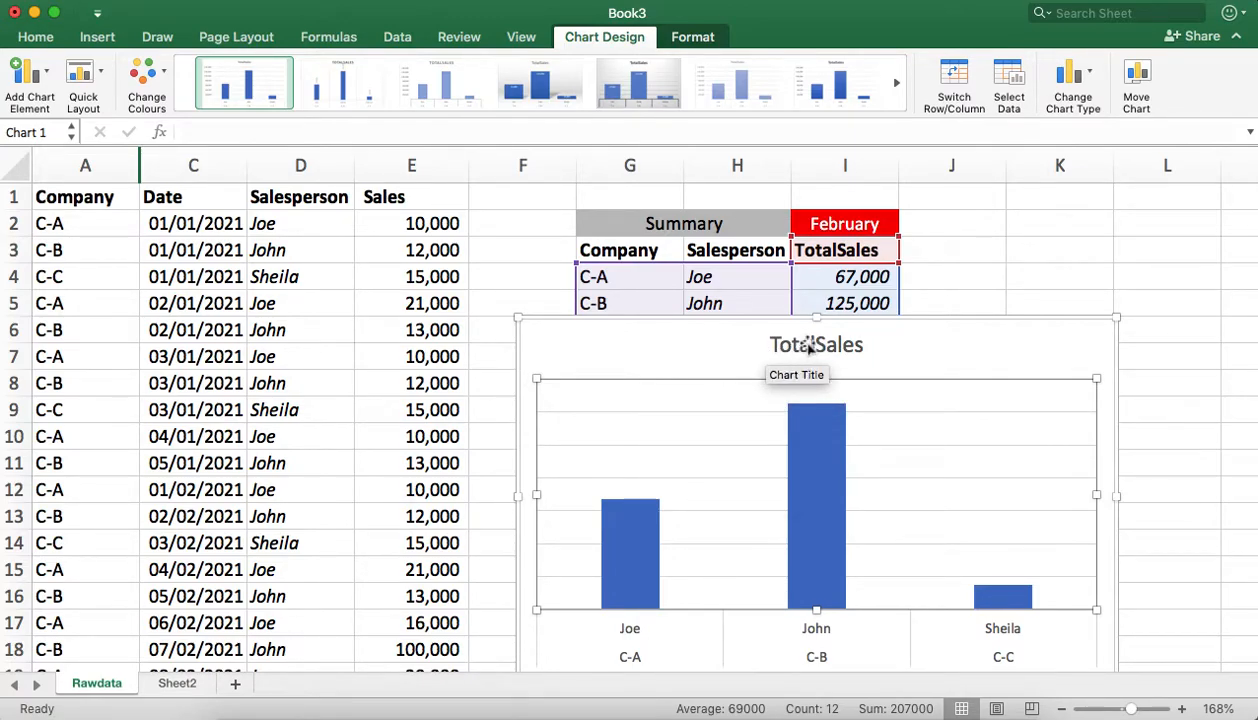
# Step: Delete the TotalSales title from the column chart
pyautogui.click(638, 328)
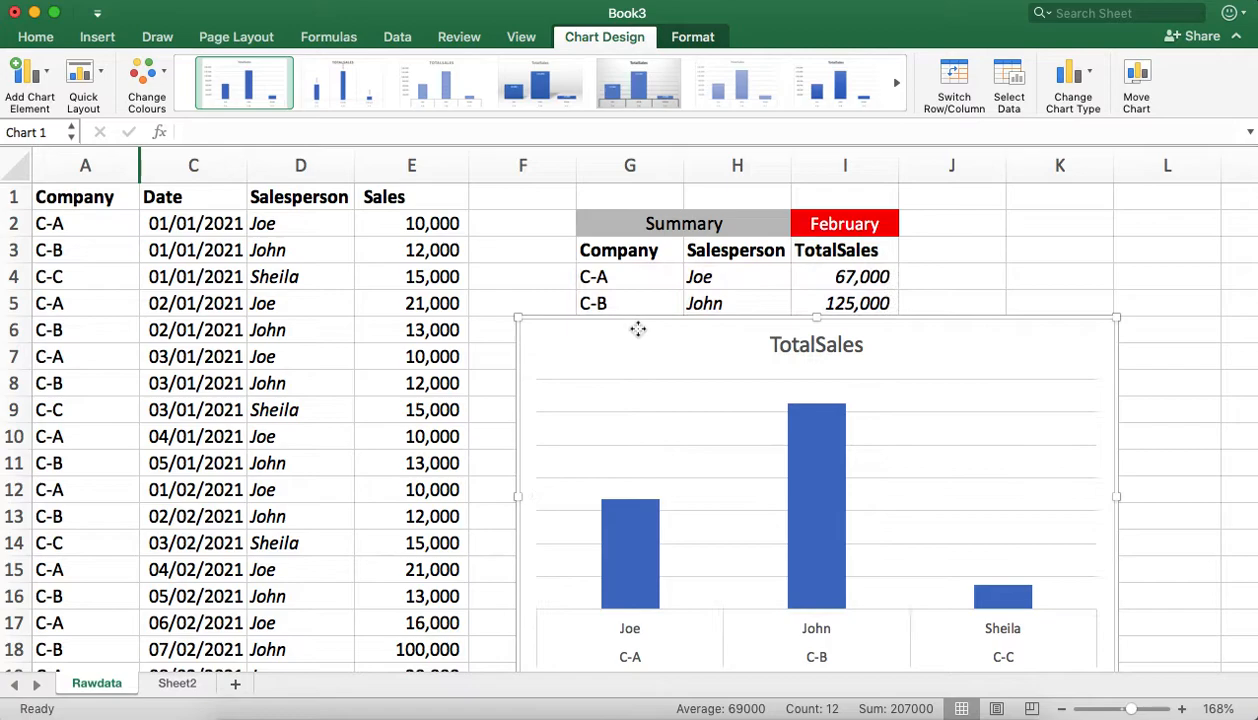
pyautogui.click(825, 347)
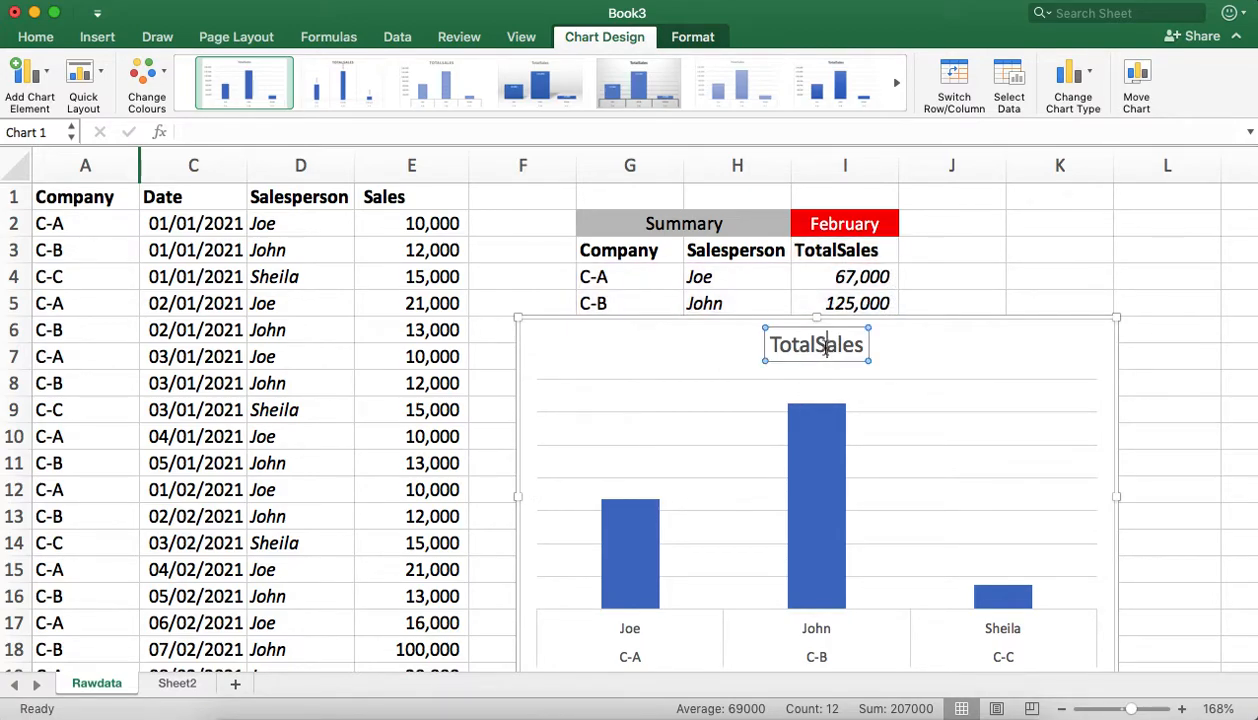
pyautogui.click(879, 343)
pyautogui.click(848, 346)
pyautogui.press('Delete')
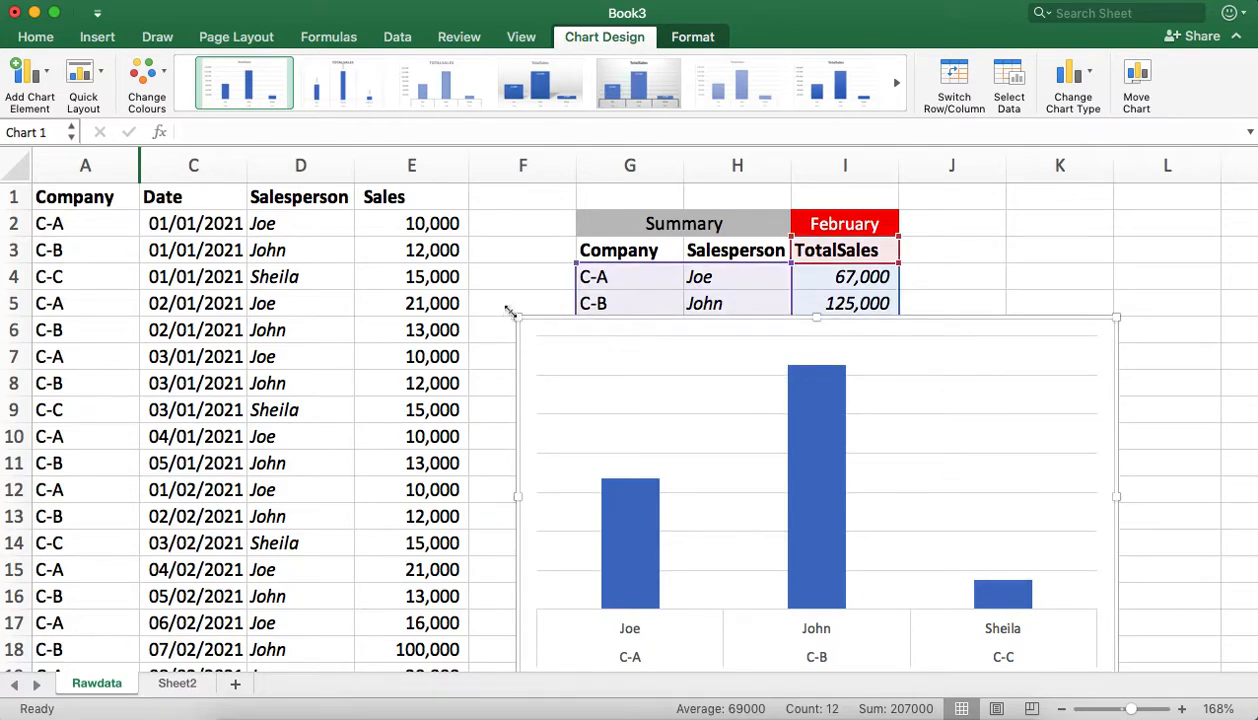
# Step: Shrink the chart and place it directly beneath the summary table, matching the width of columns G to I
pyautogui.moveTo(516, 318); pyautogui.dragTo(725, 451)
pyautogui.moveTo(835, 452); pyautogui.dragTo(685, 355)
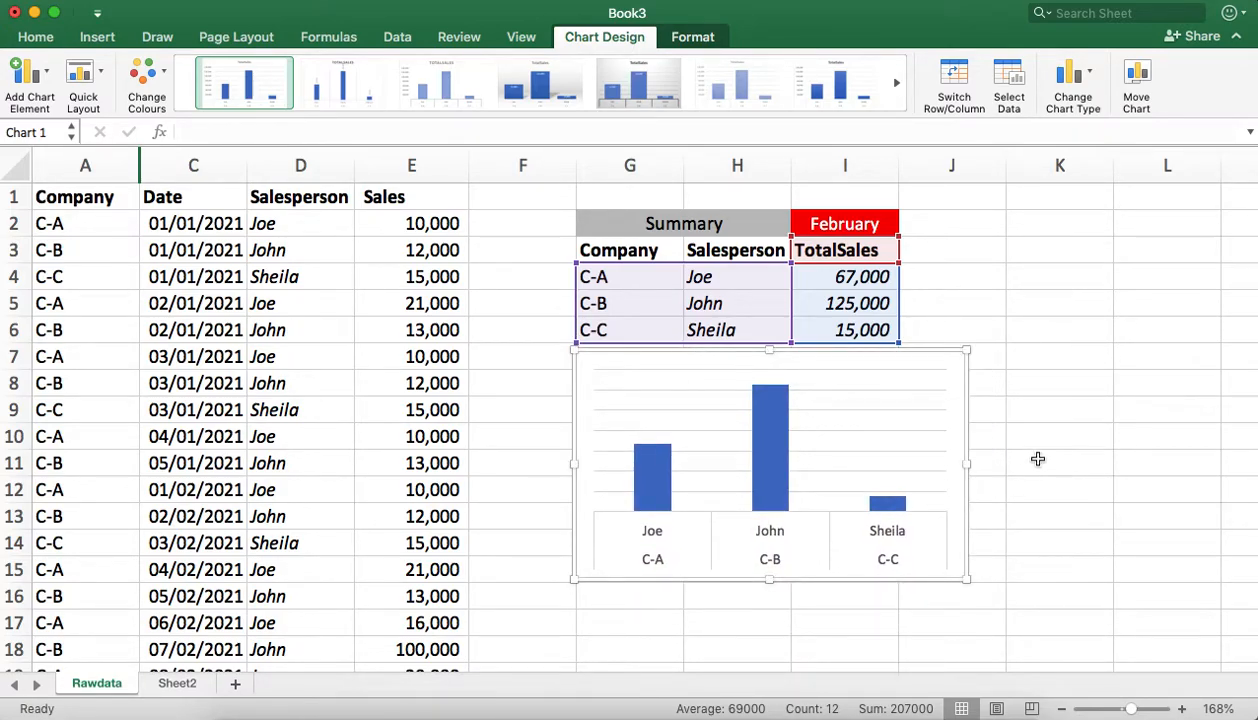
pyautogui.moveTo(969, 351); pyautogui.dragTo(899, 347)
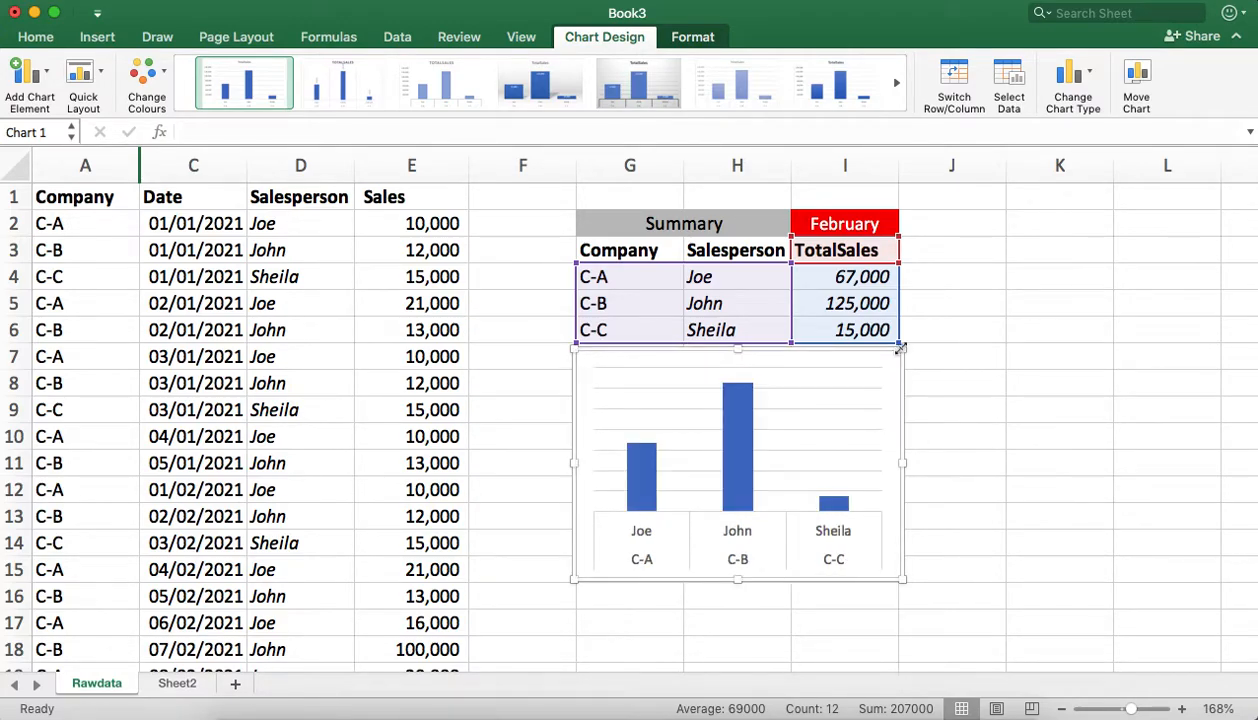
pyautogui.click(1044, 492)
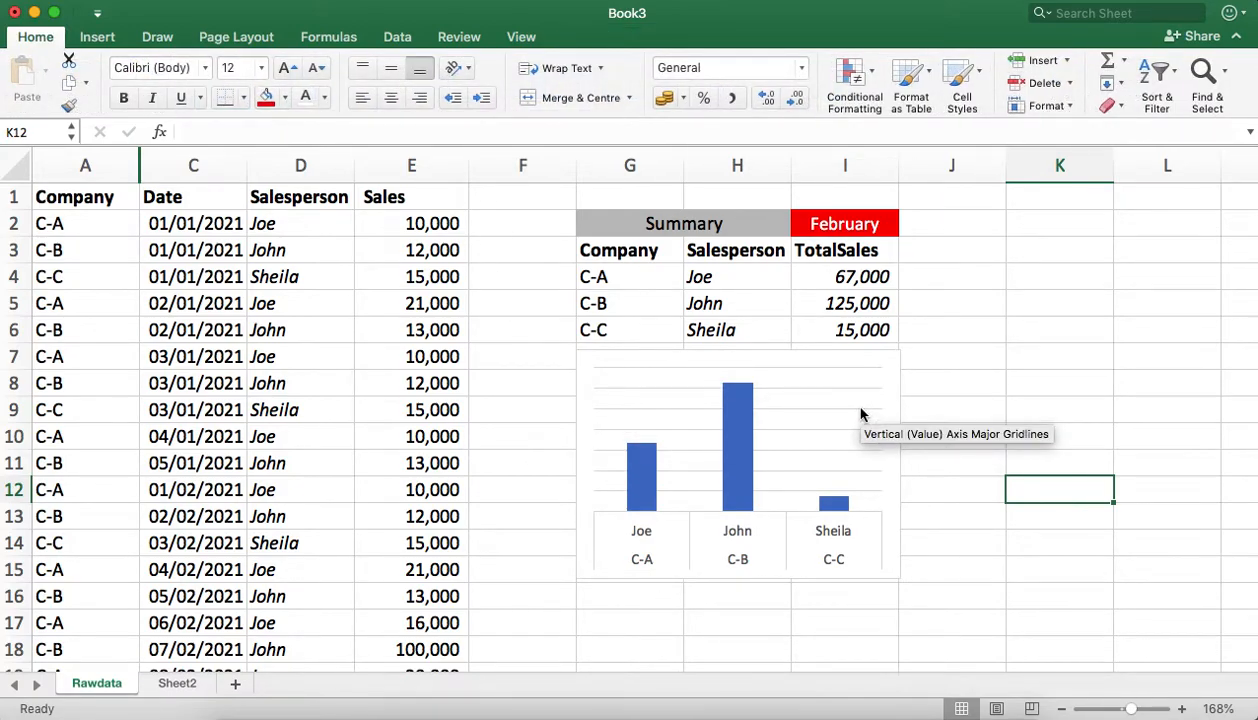
pyautogui.click(827, 395)
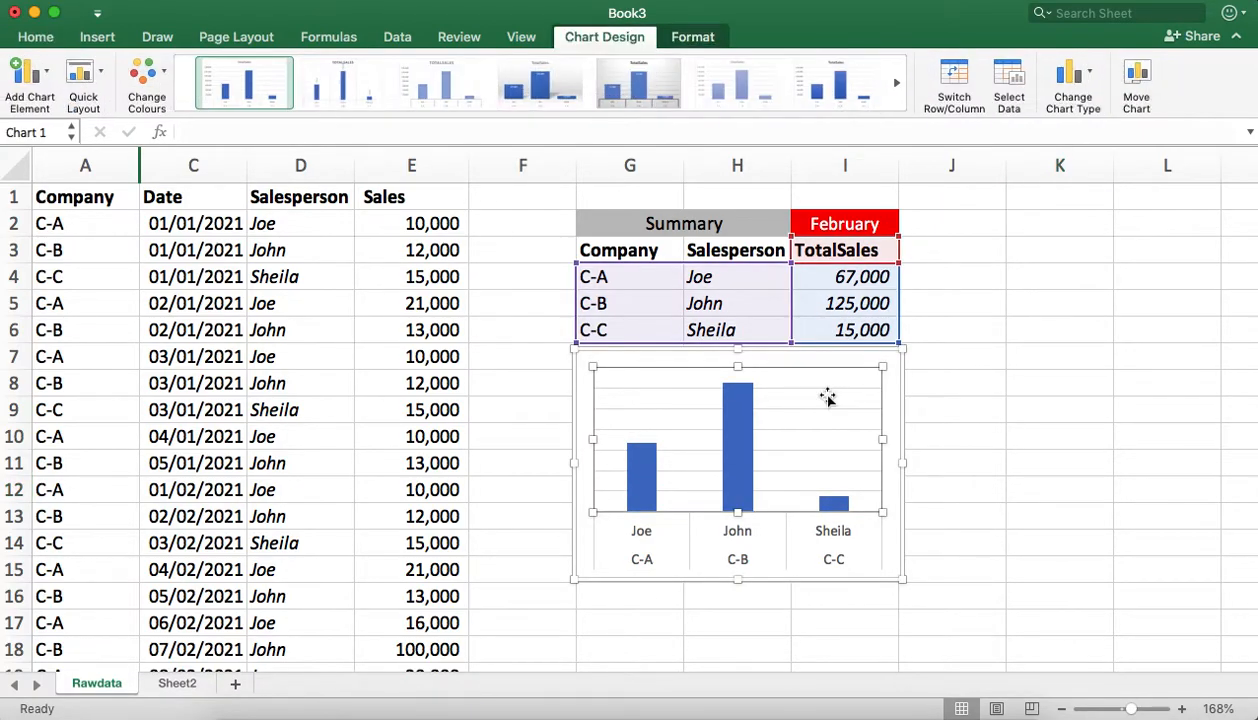
pyautogui.rightClick(827, 397)
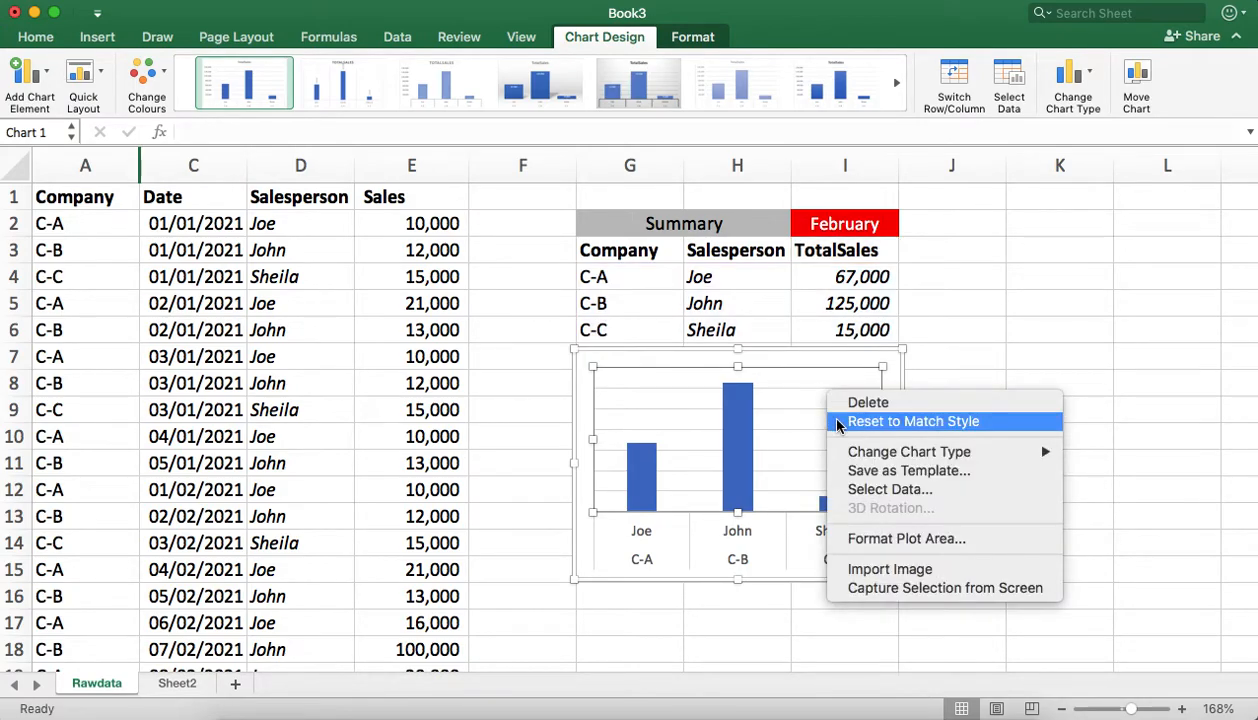
pyautogui.moveTo(880, 452)
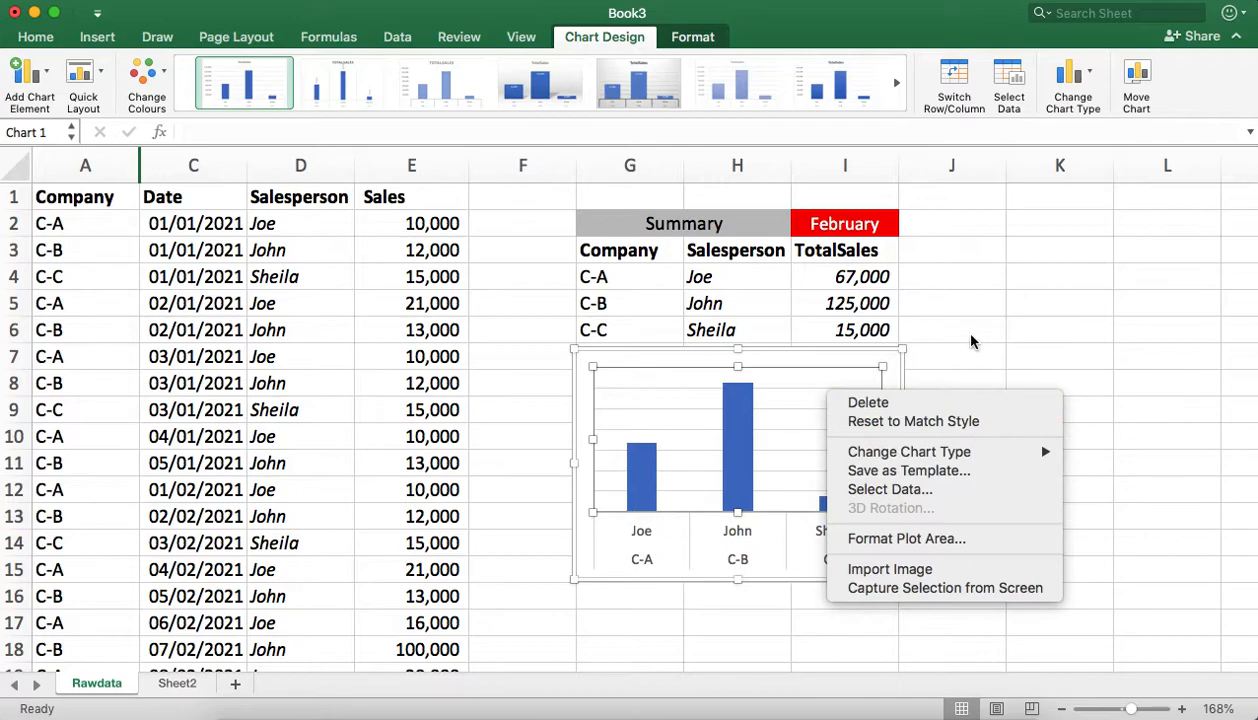
pyautogui.press('Escape')
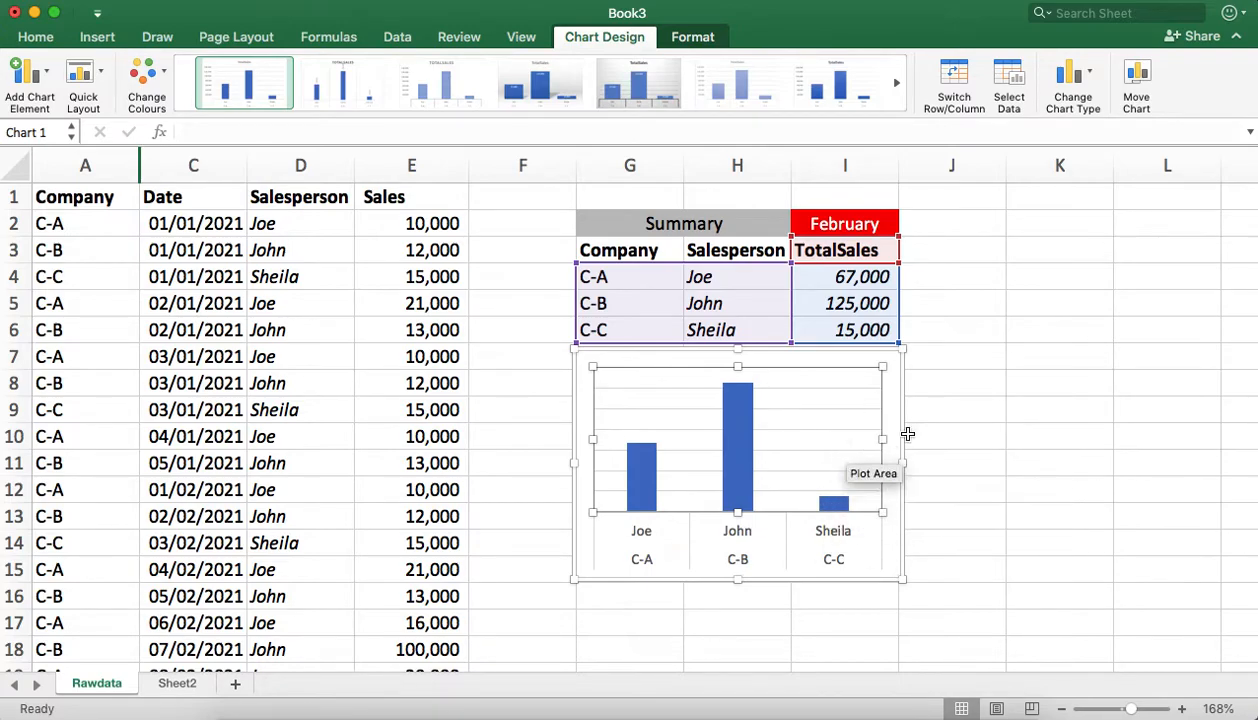
pyautogui.click(956, 416)
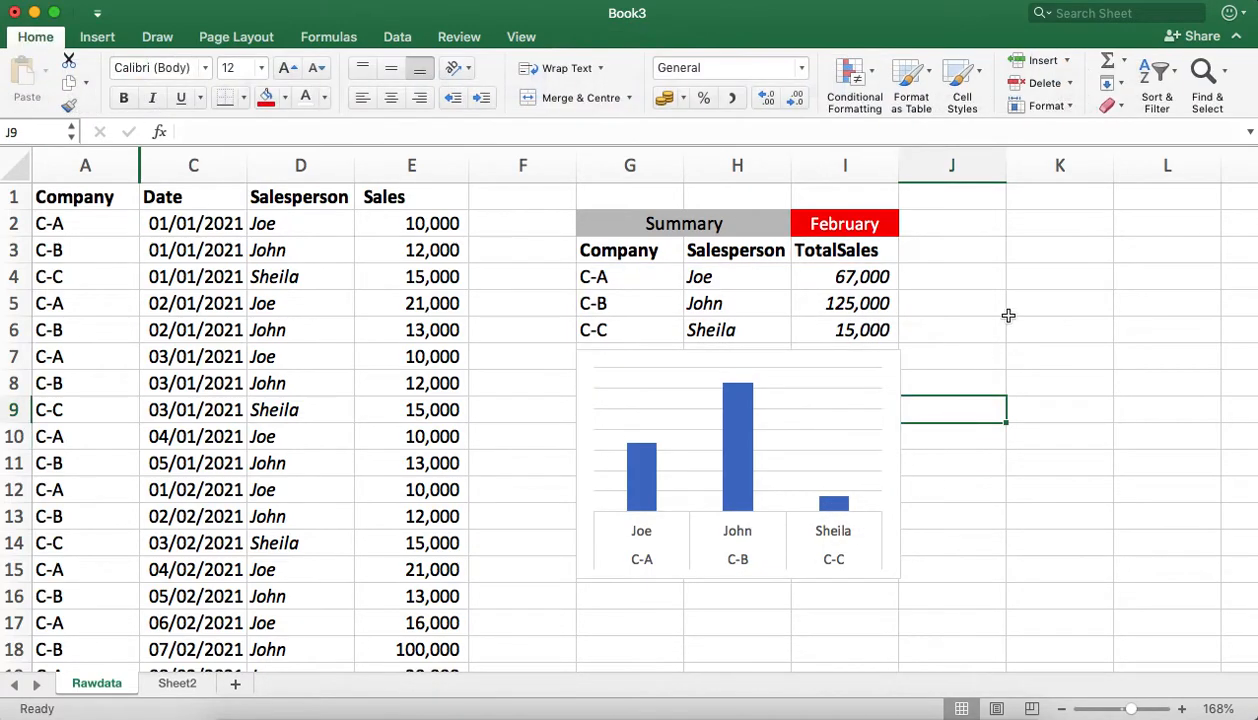
# Step: Switch the month in I2 to January to test that the totals and chart update
pyautogui.click(818, 216)
pyautogui.click(906, 228)
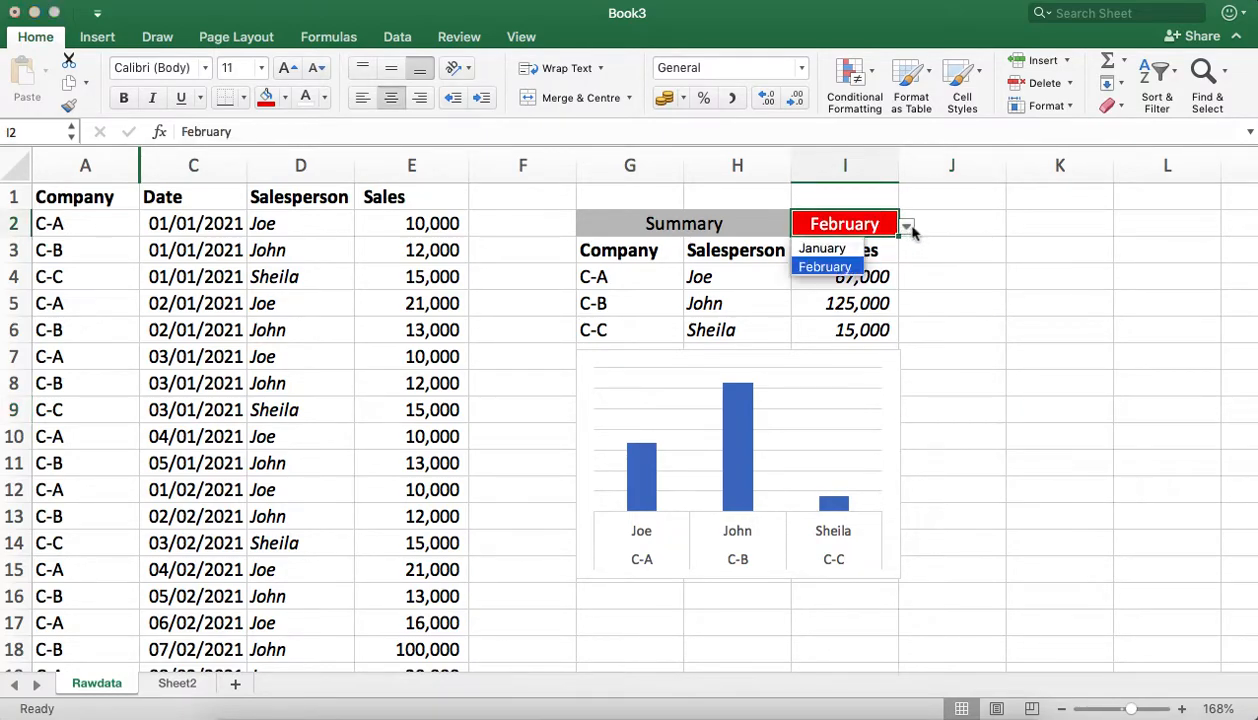
pyautogui.click(845, 256)
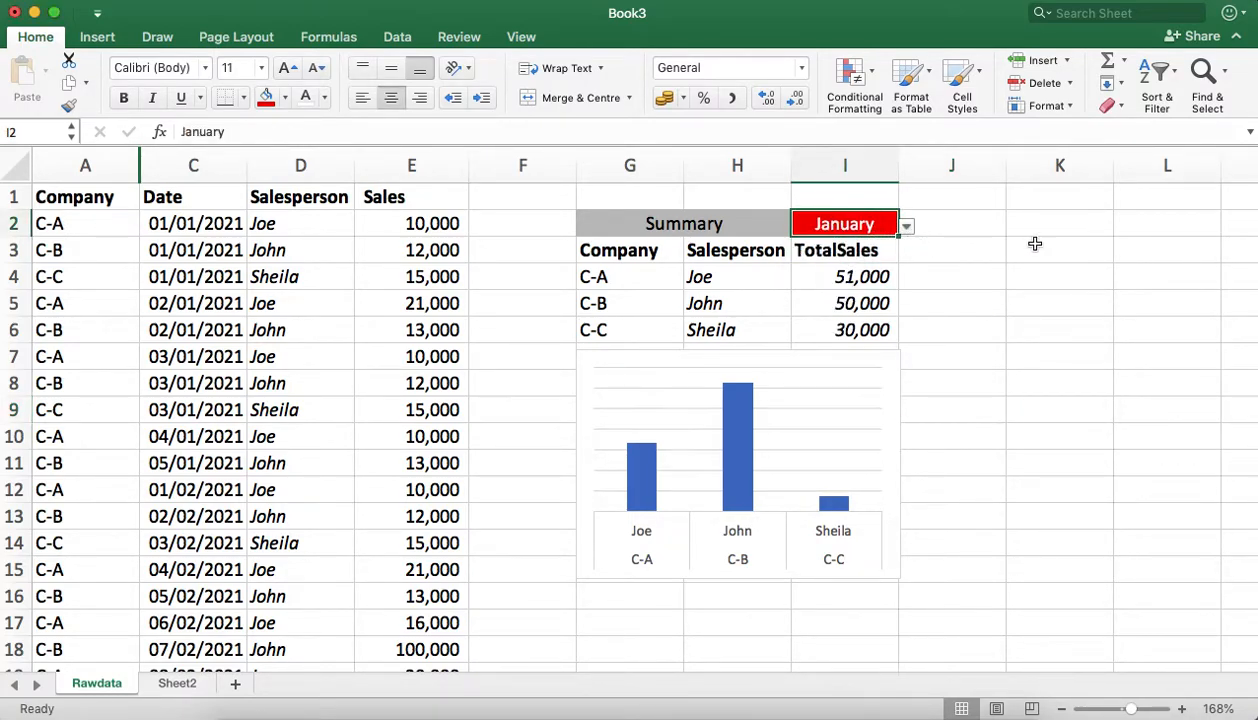
pyautogui.click(1043, 272)
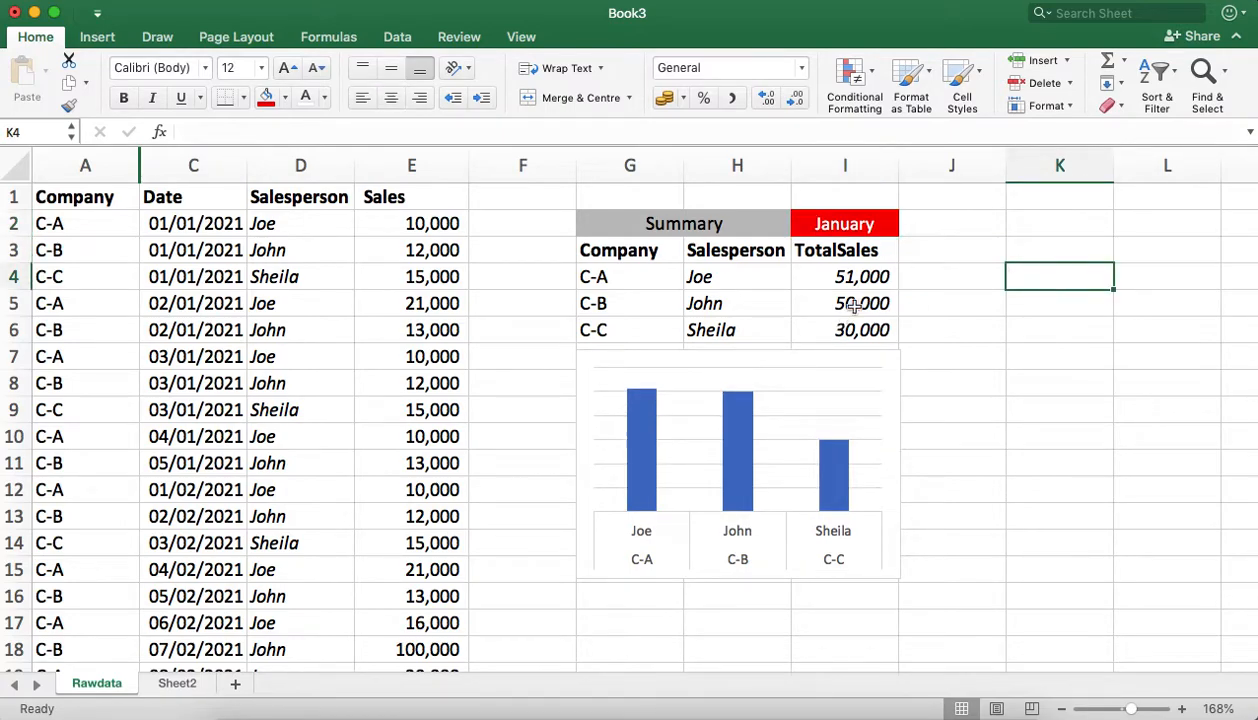
pyautogui.moveTo(724, 450)
# Step: Set the C-B sales figure in E3 to 5000 and inspect the SUMIFS formula in I4
pyautogui.click(432, 254)
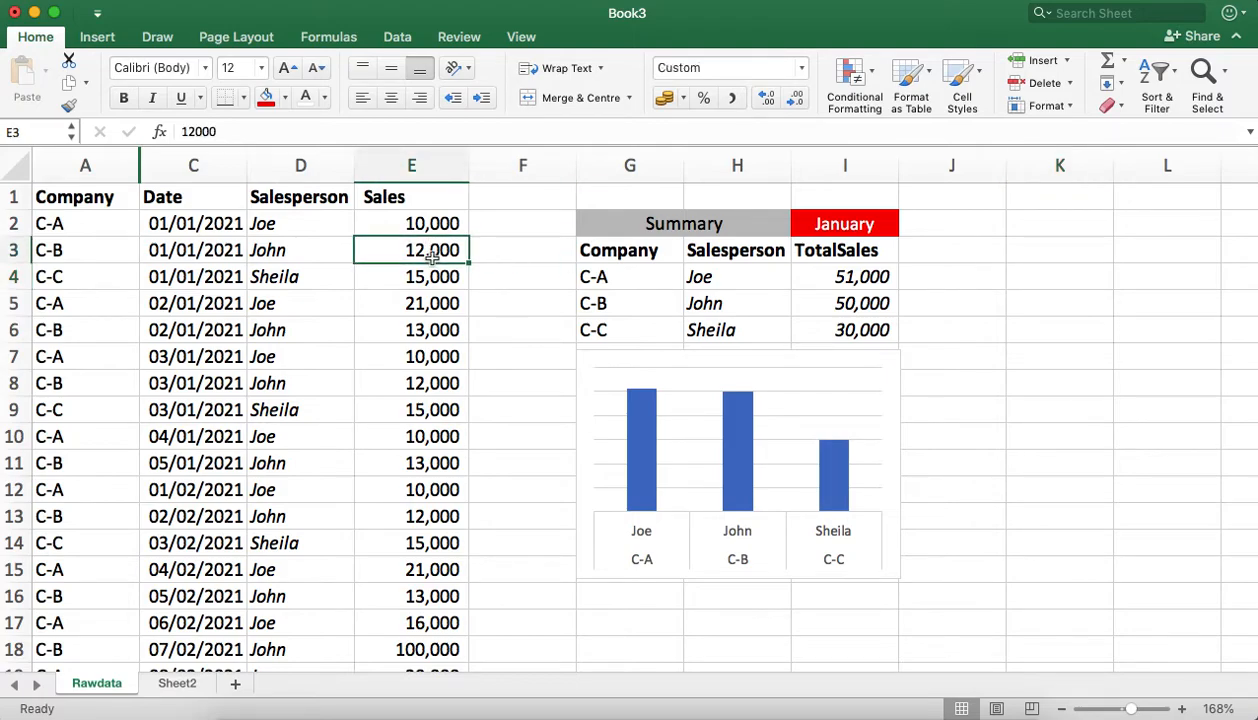
pyautogui.write('5000')
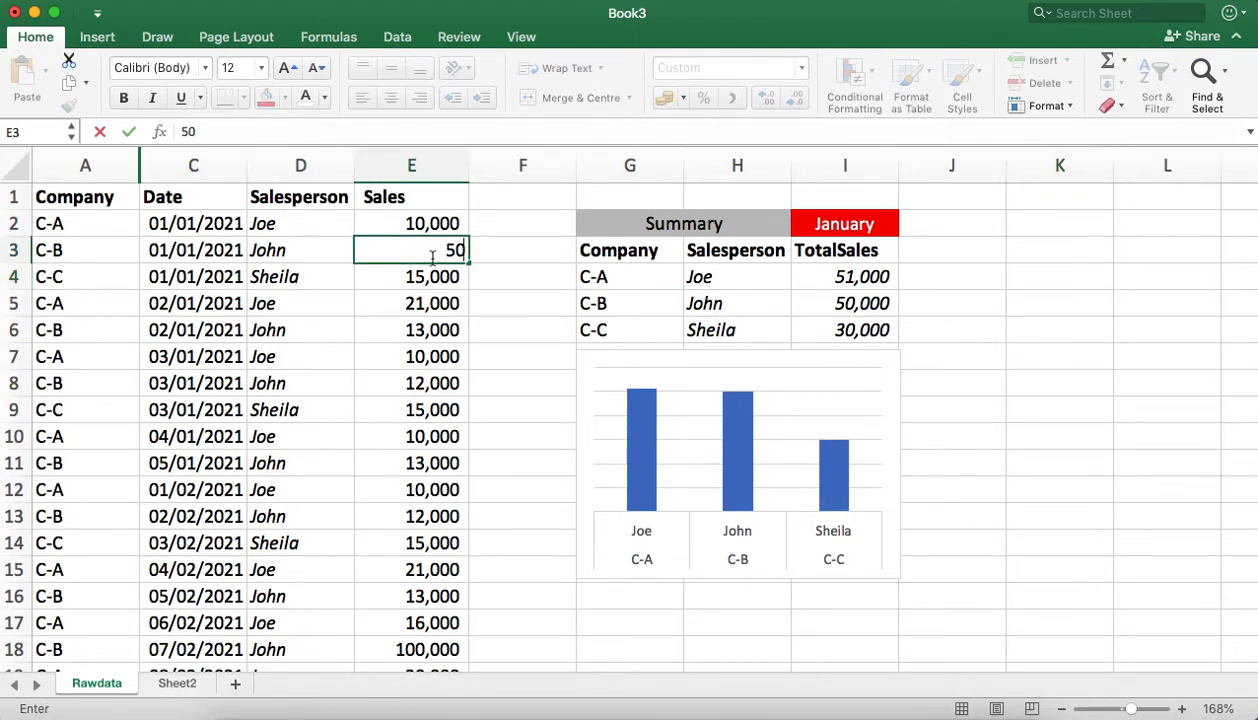
pyautogui.press('Return')
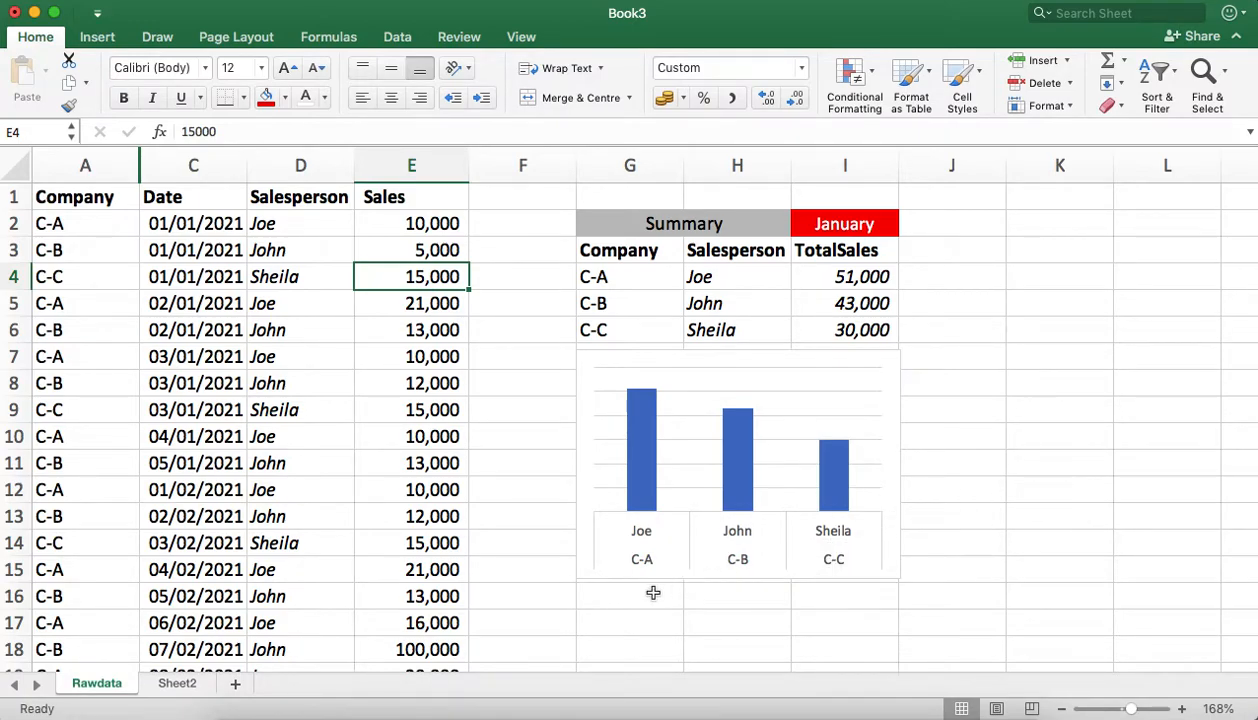
pyautogui.click(820, 275)
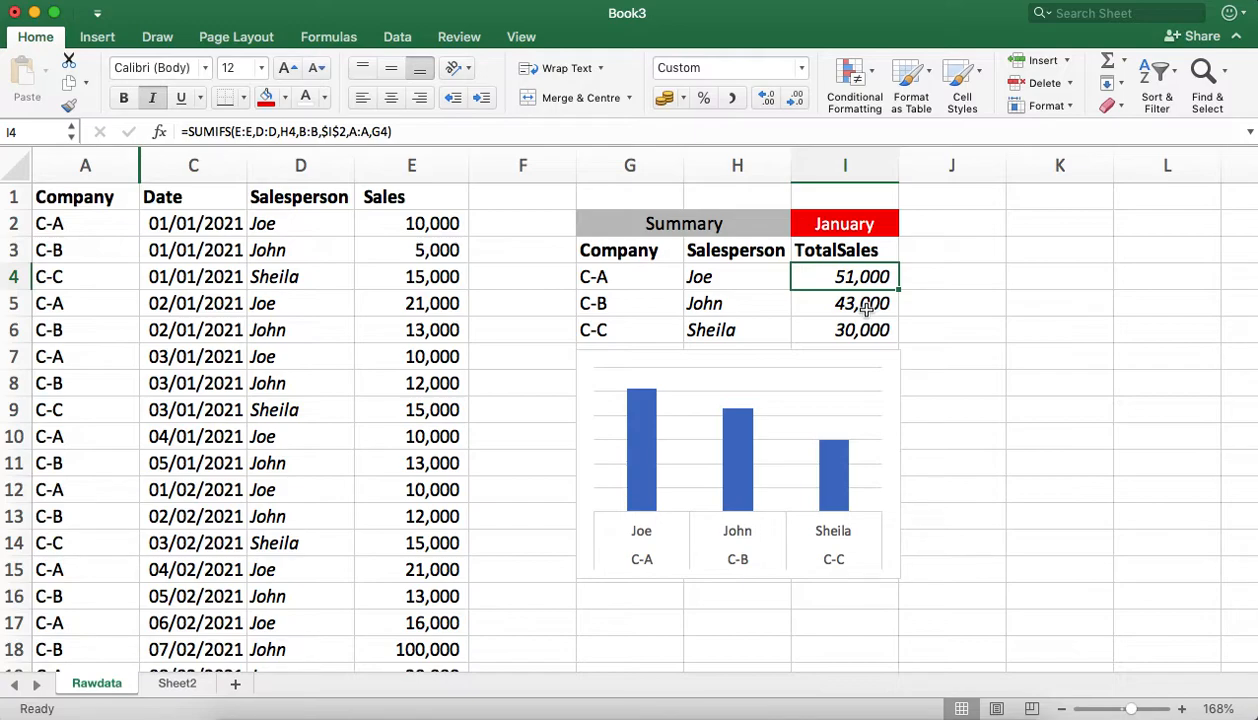
pyautogui.click(958, 283)
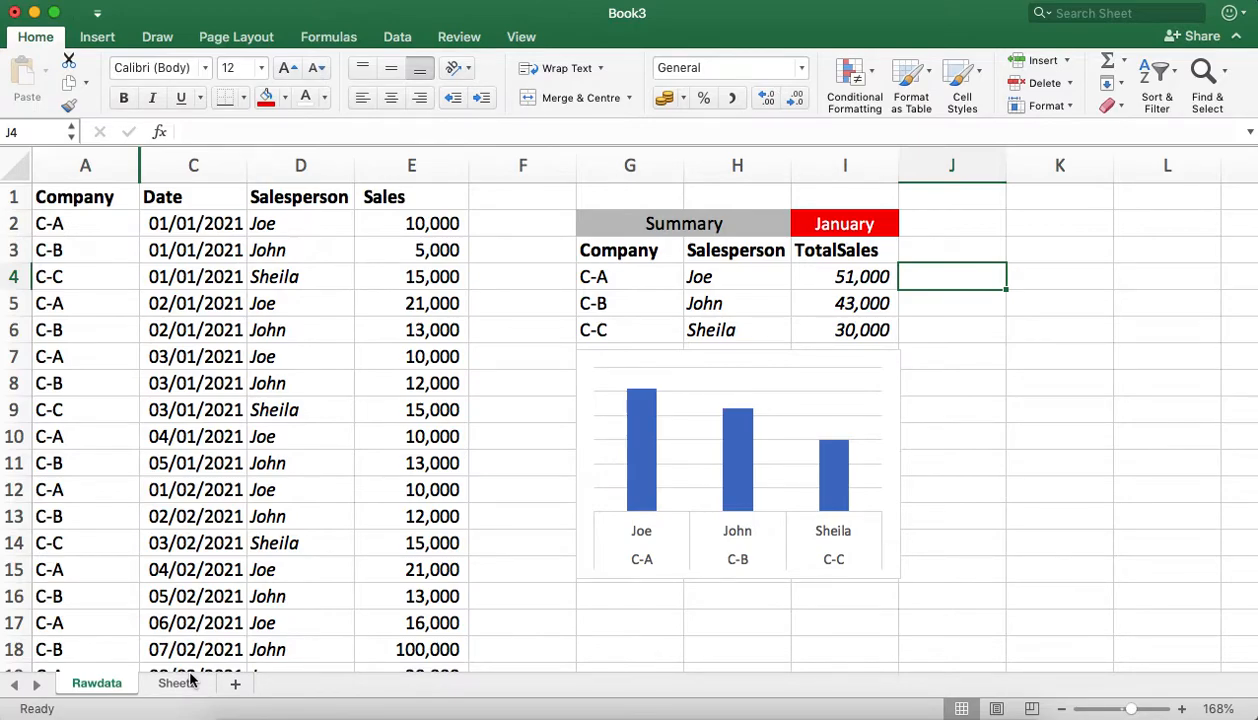
# Step: Switch the summary month in I2 to February and review the totals and chart
pyautogui.click(876, 222)
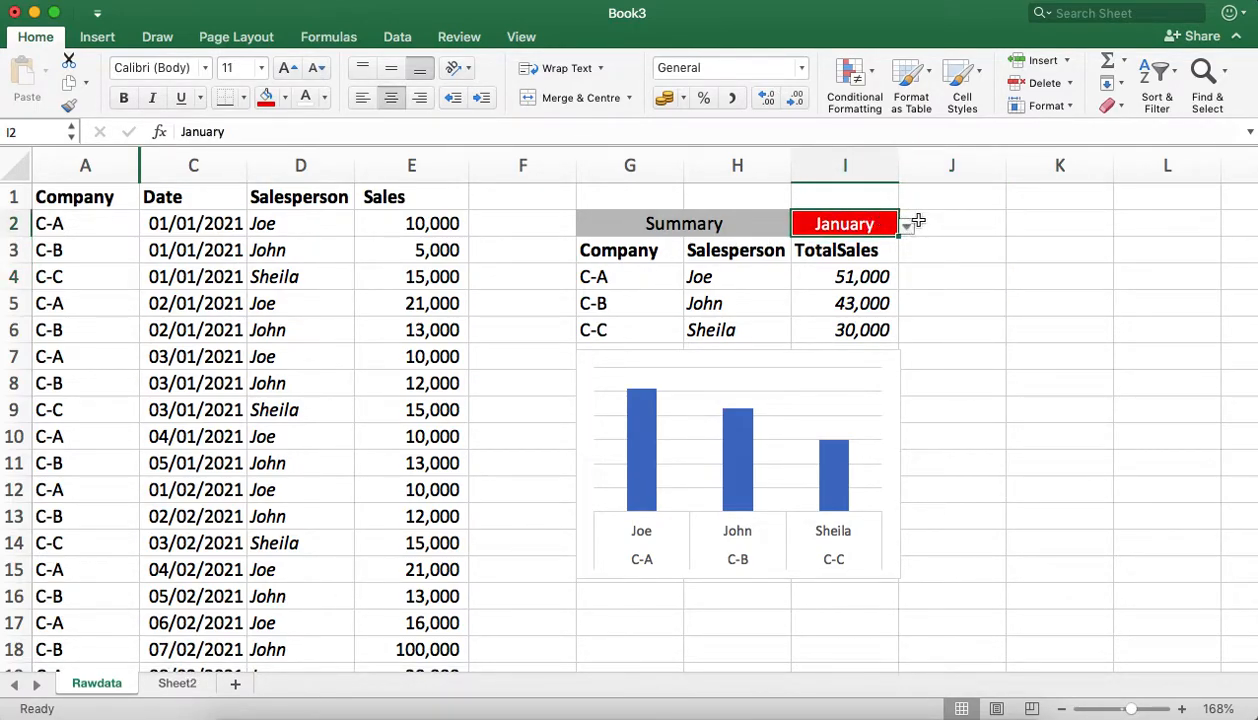
pyautogui.click(907, 228)
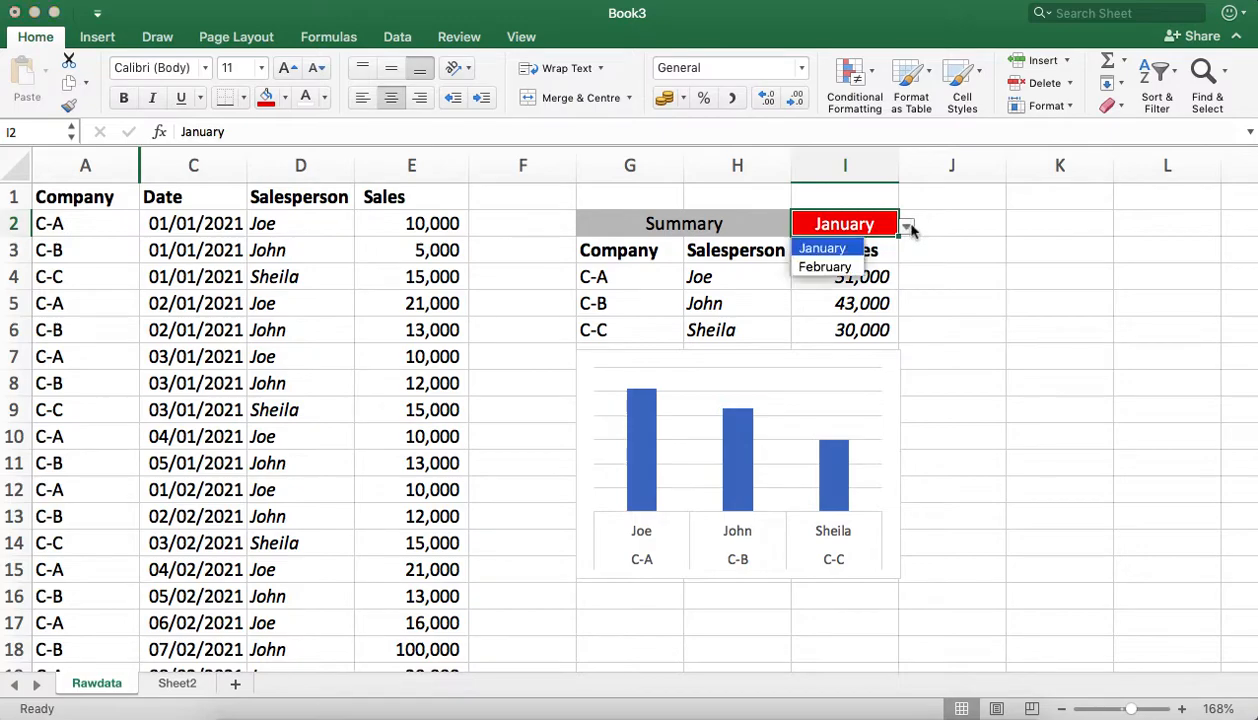
pyautogui.click(824, 268)
pyautogui.click(978, 227)
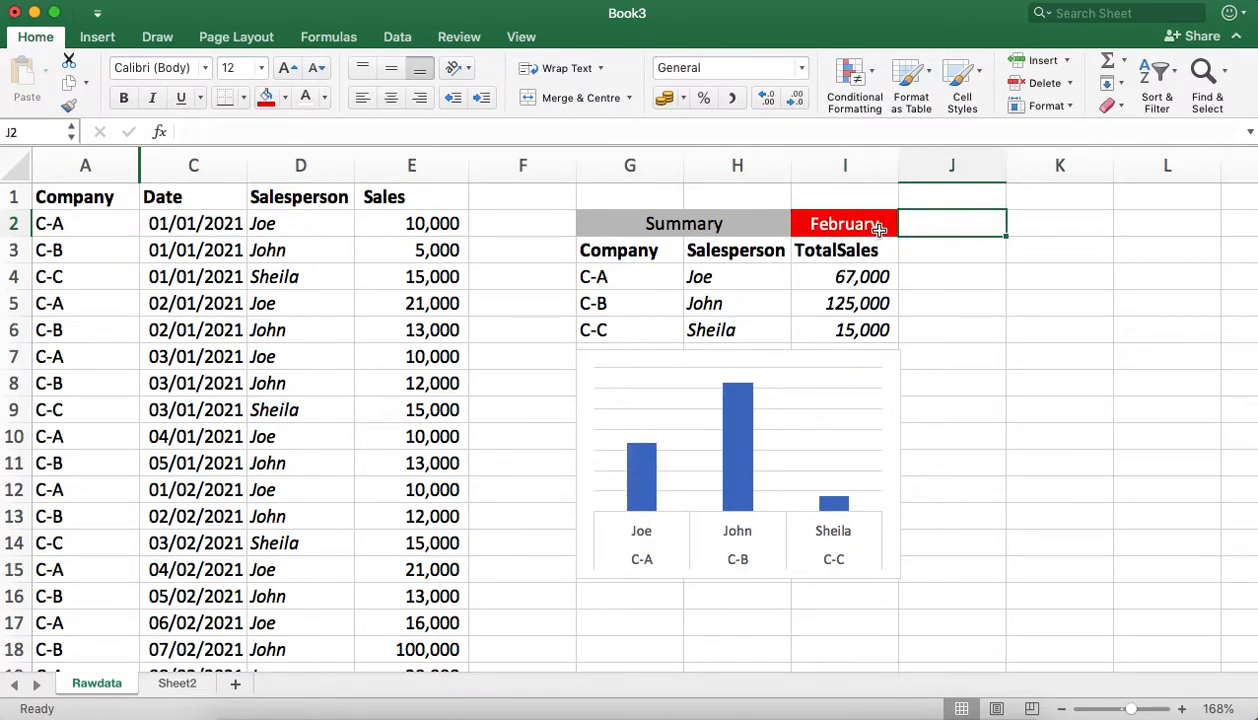
pyautogui.click(956, 349)
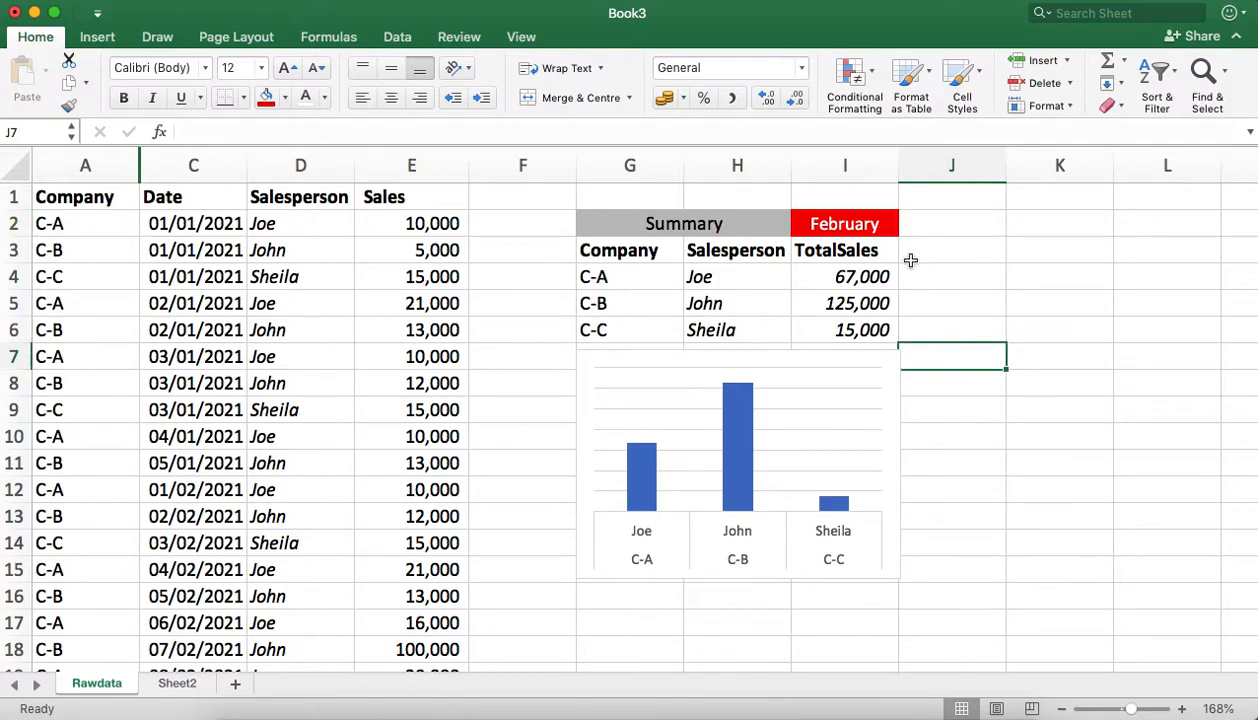